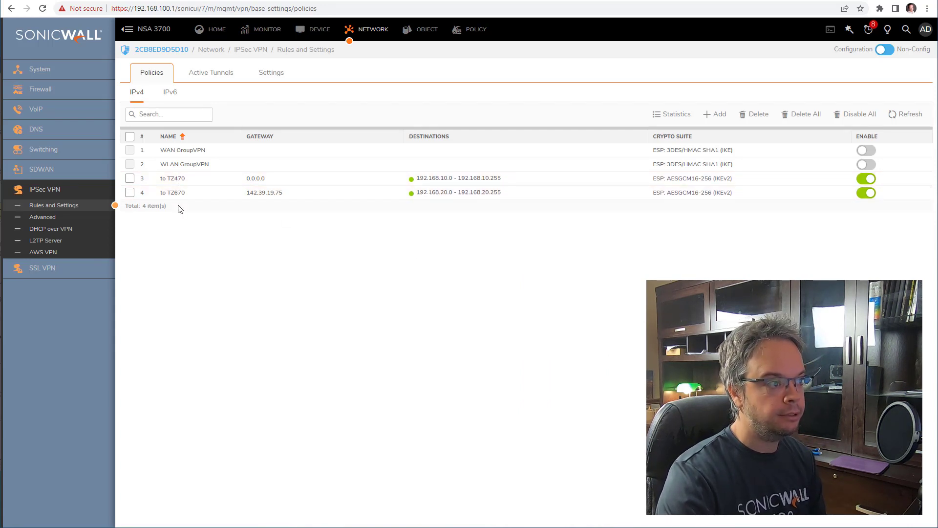
- Edit the to TZ470 policy and show its networks: local X0 Subnet, destination X0-TZ470
mouse_move(187, 184)
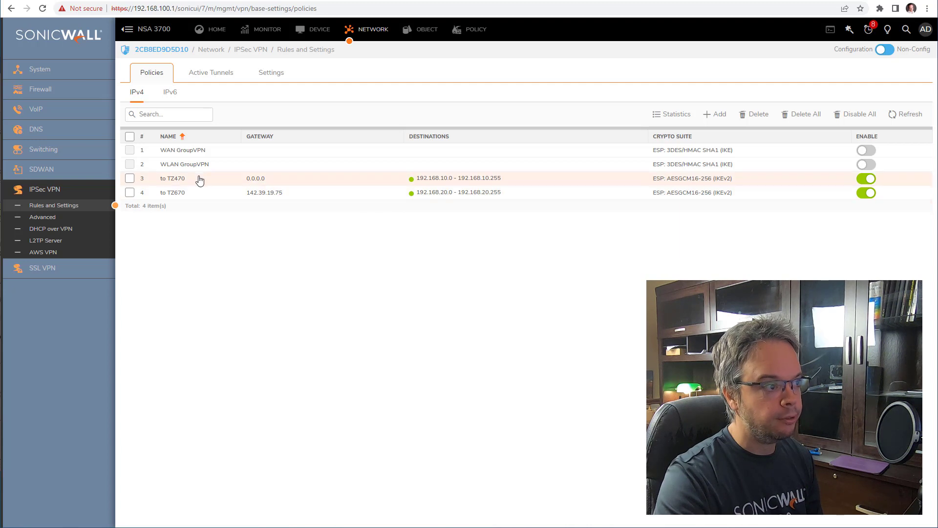
mouse_move(199, 181)
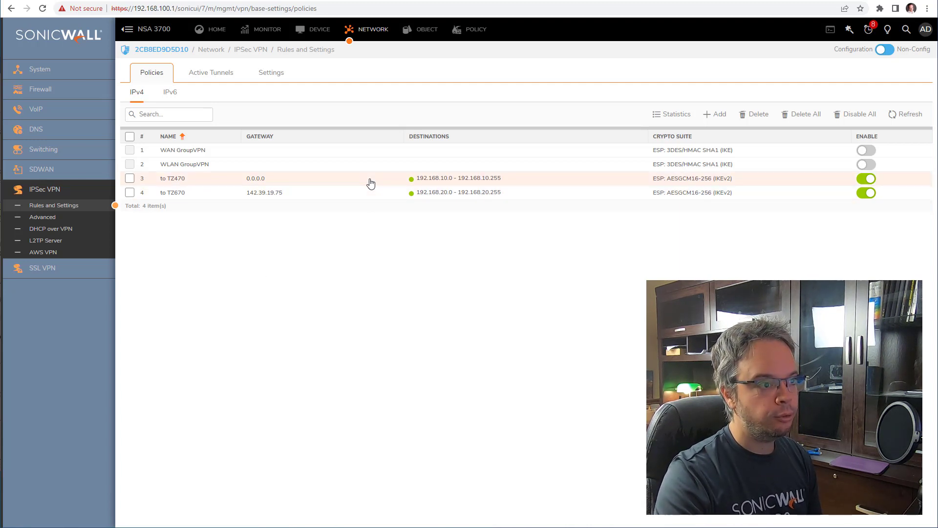
click(386, 180)
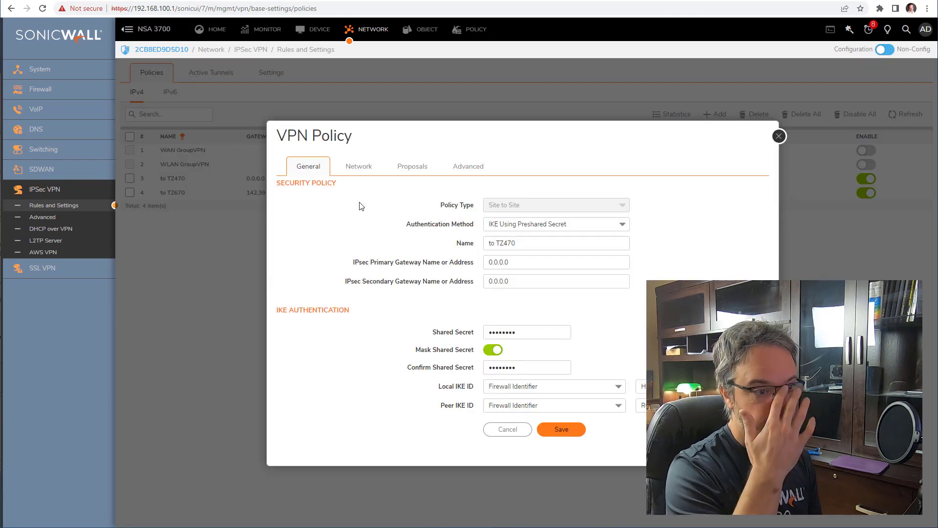
click(359, 171)
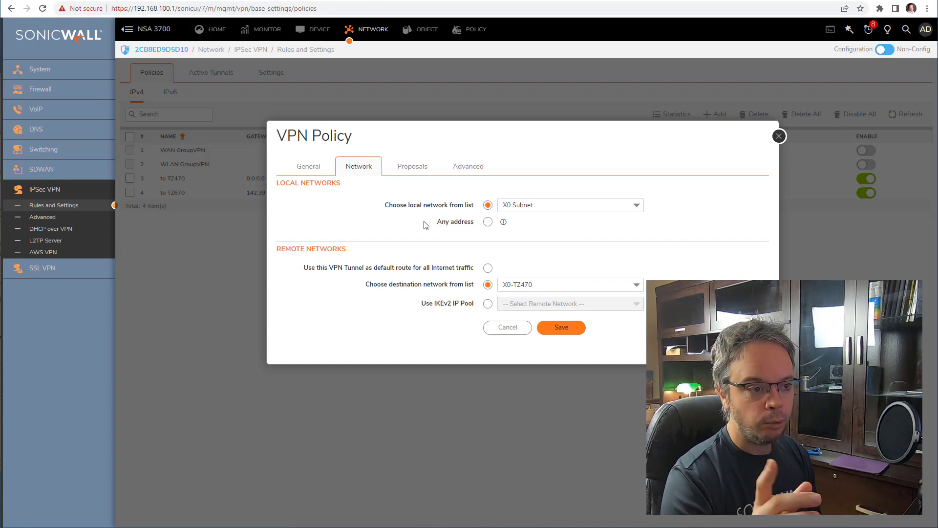
click(311, 170)
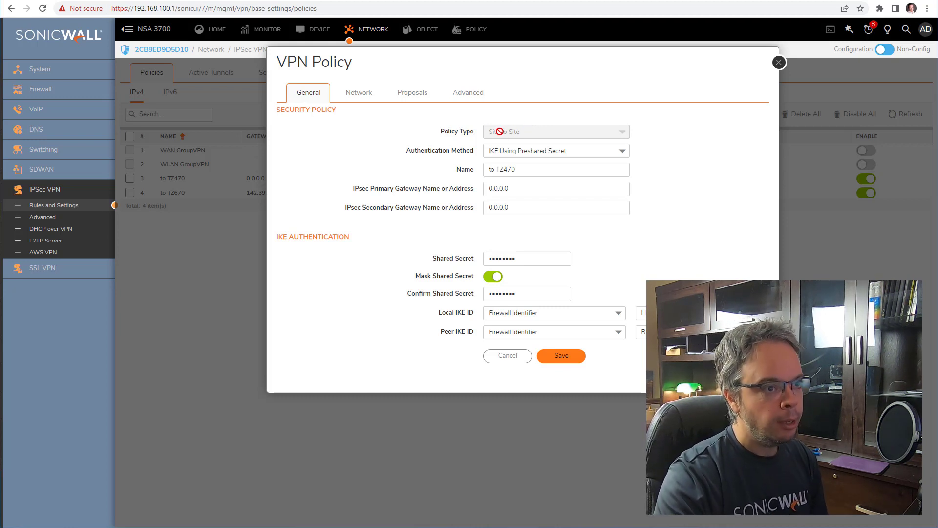
click(359, 93)
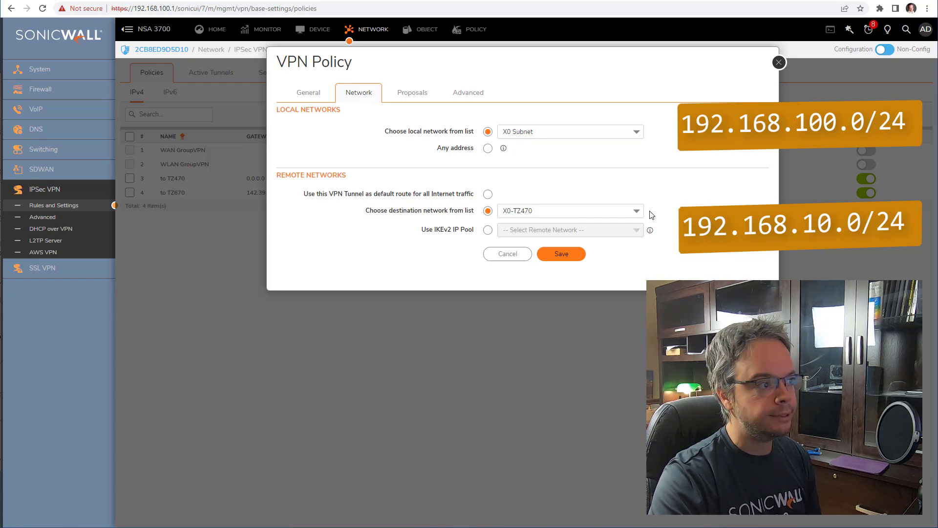
- Move the VPN Policy dialog lower and bring up the local network choices
drag(472, 51, 480, 90)
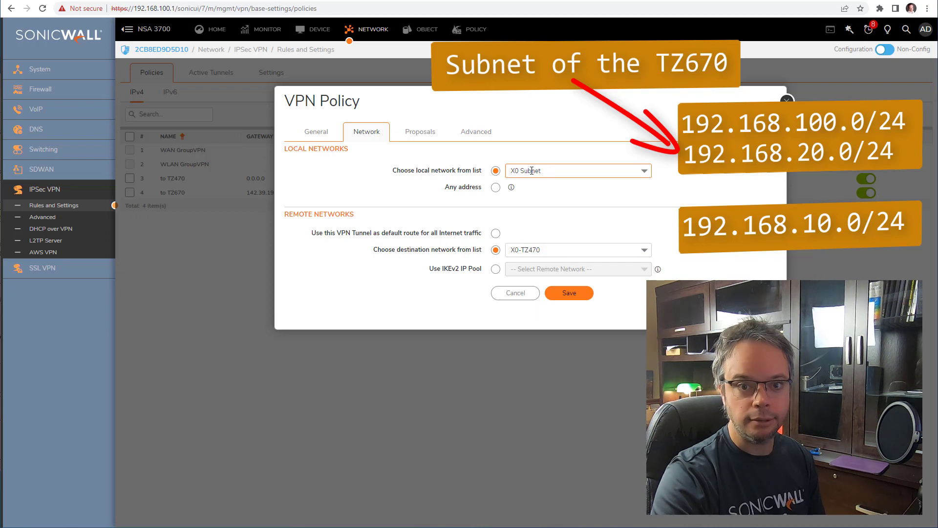
click(553, 171)
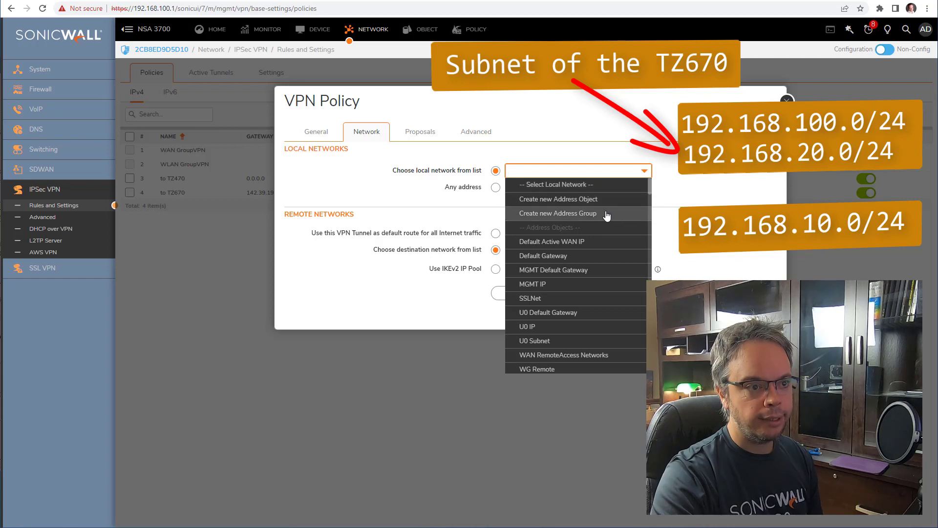
- Save a new address group 'Group LAN+670', filtered on x0, holding X0 Subnet and X0-TZ670
click(573, 218)
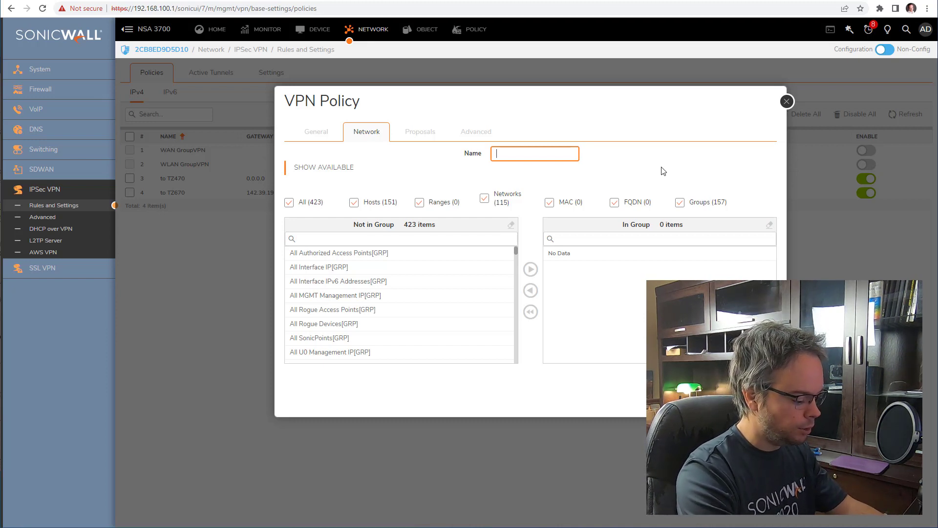
text(Group)
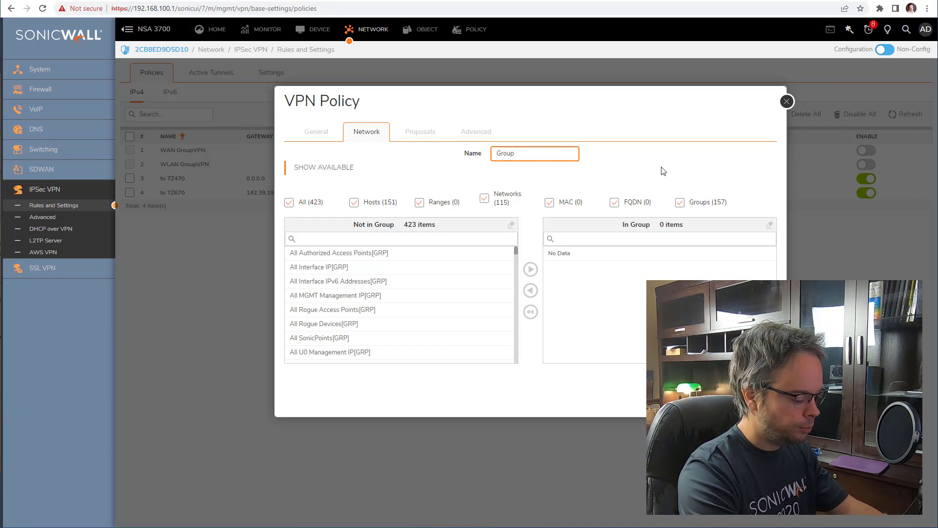
text( LAN)
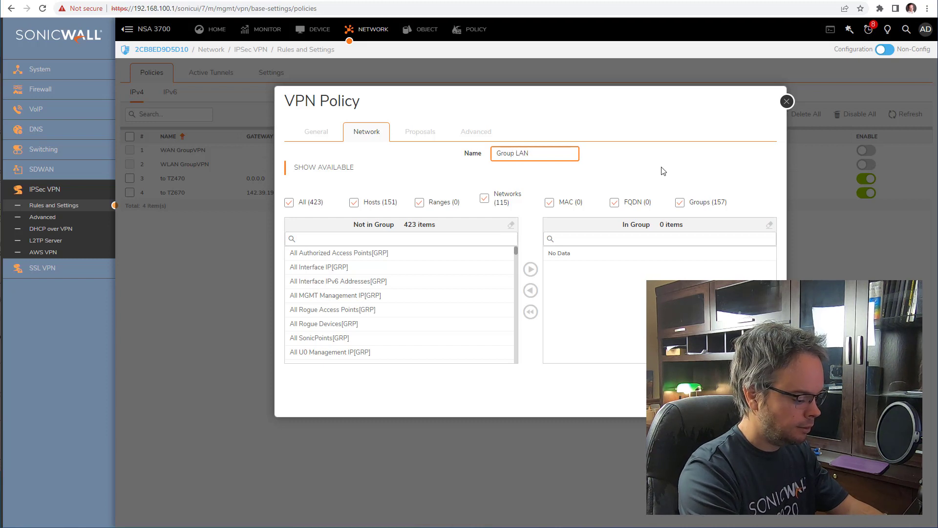
text(+)
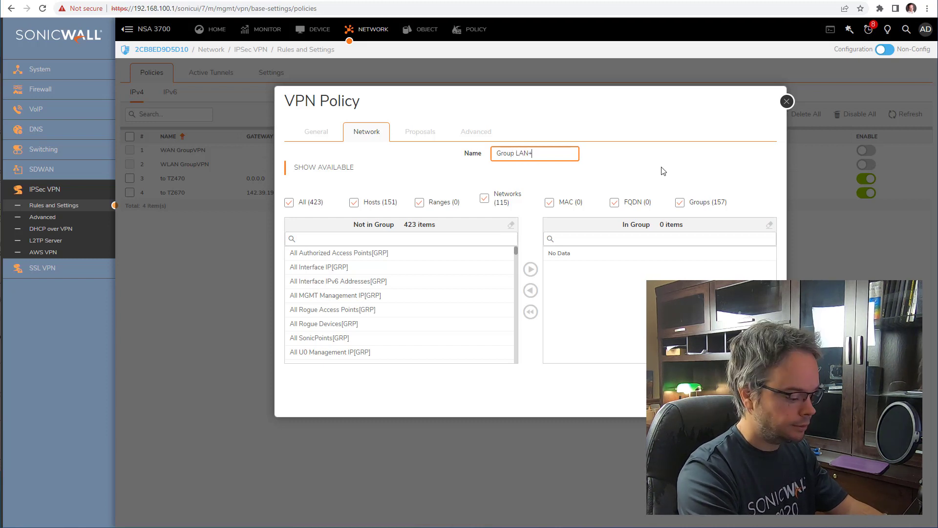
text(670)
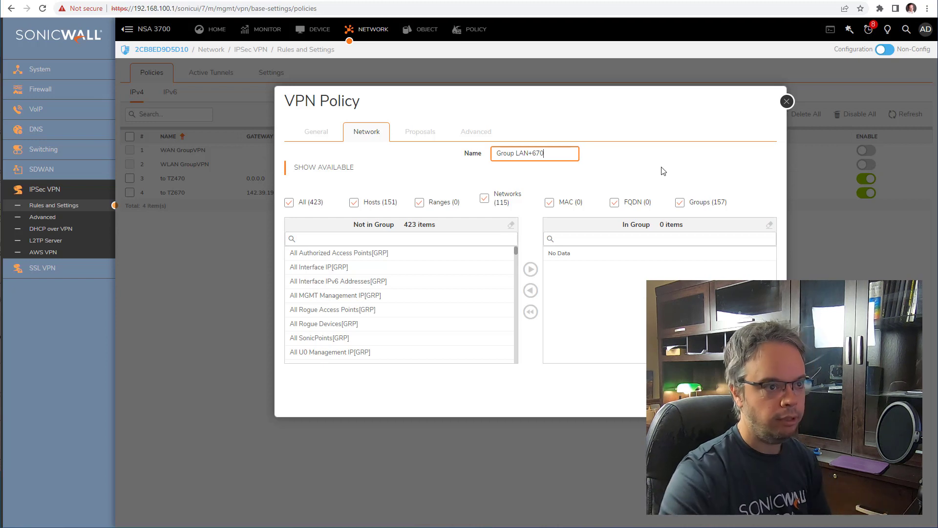
click(372, 238)
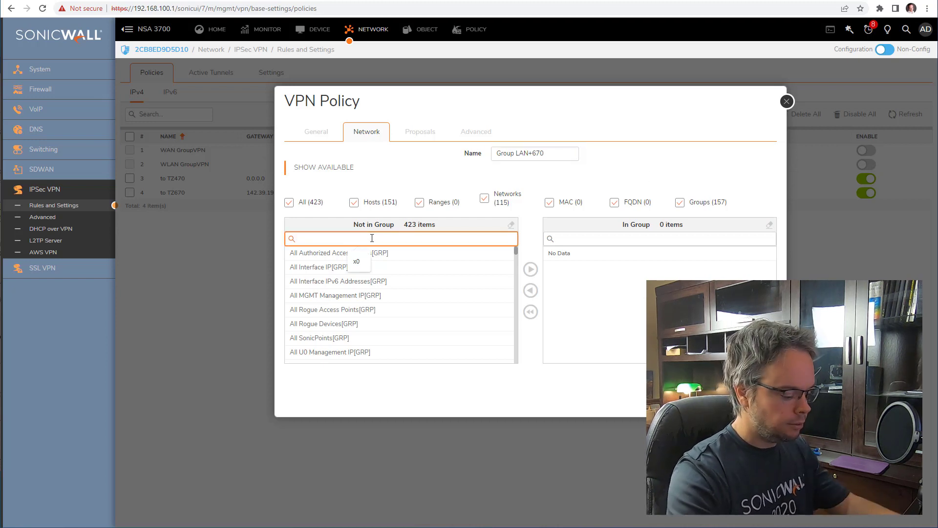
text(x0)
scroll(406, 294, down, 3)
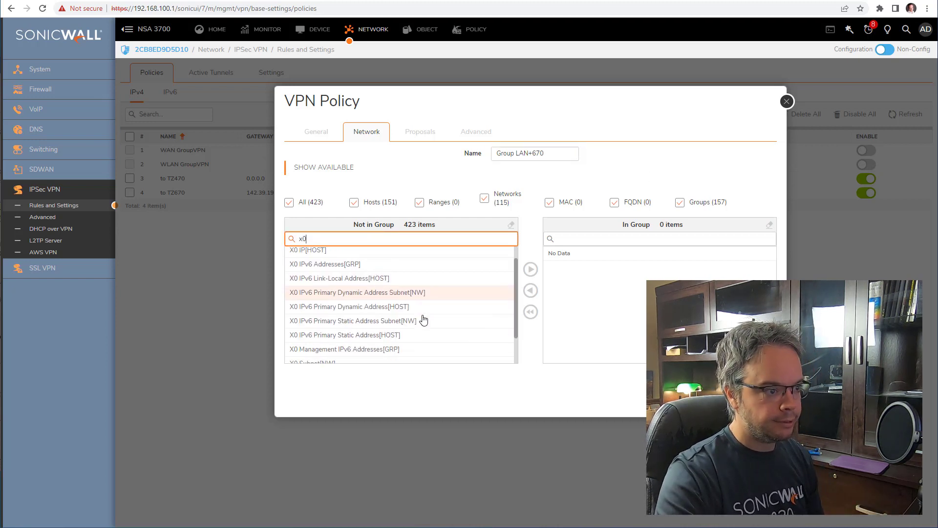
click(362, 328)
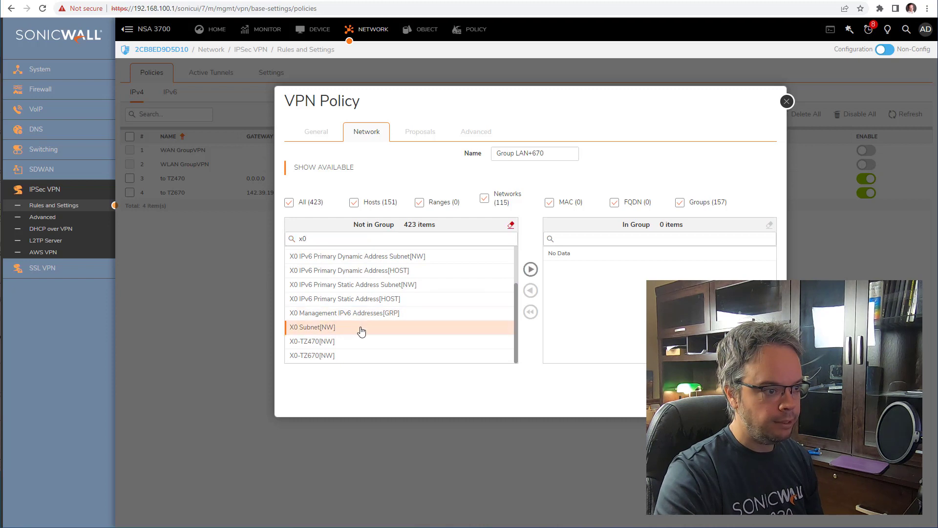
click(531, 269)
click(340, 356)
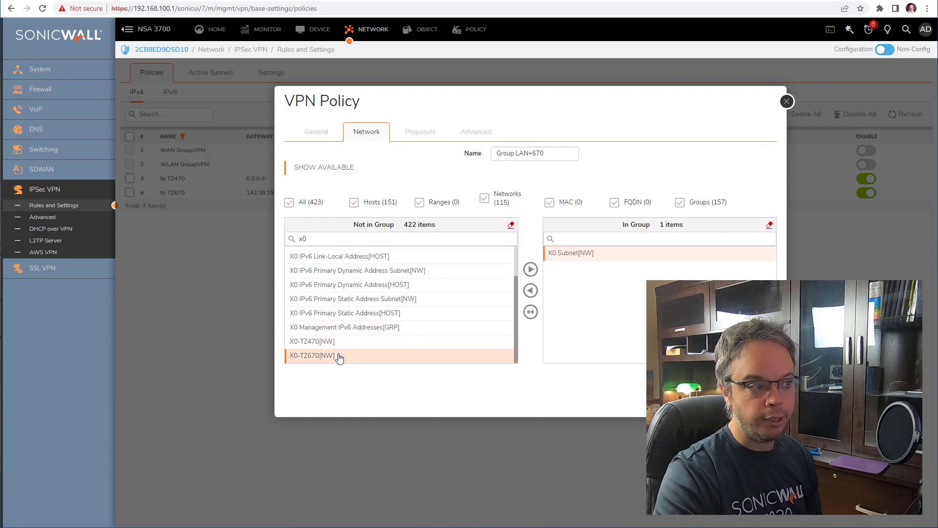
click(532, 269)
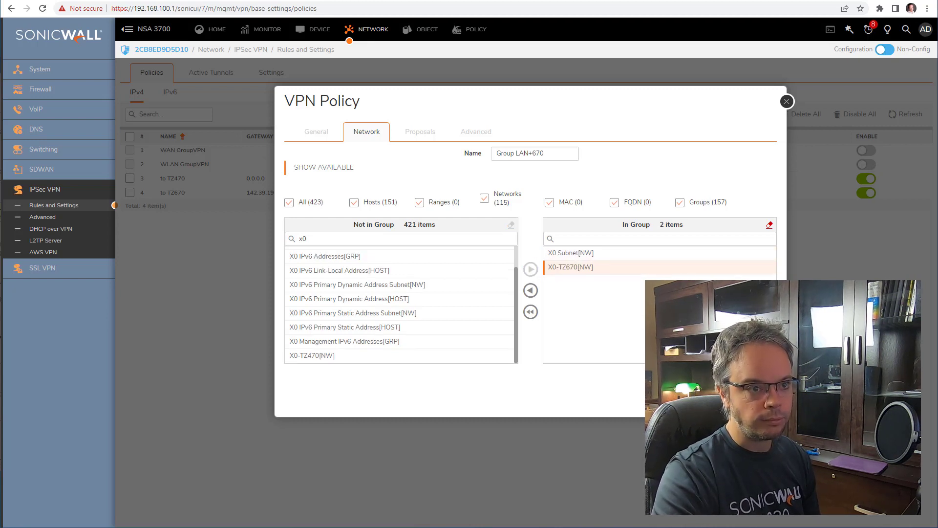
click(755, 381)
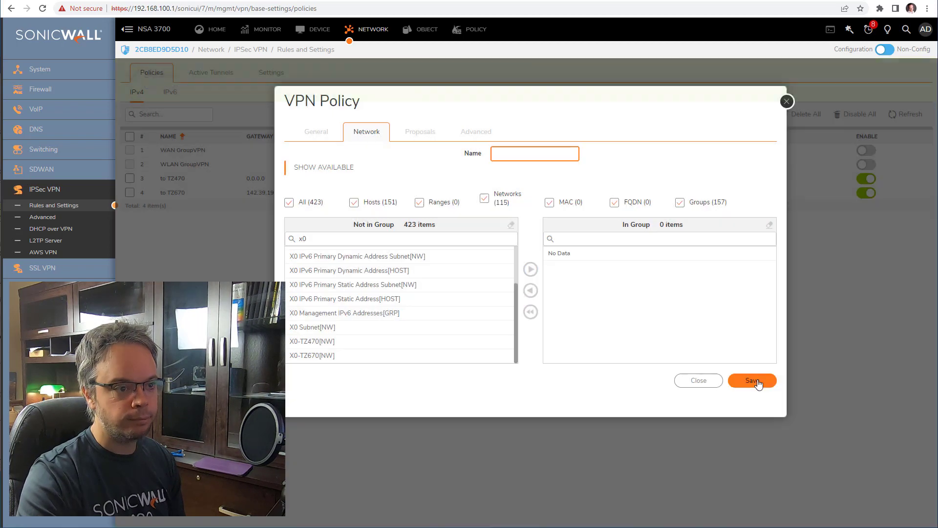
- Save the to TZ470 policy with Group LAN+670 as its local network
click(699, 381)
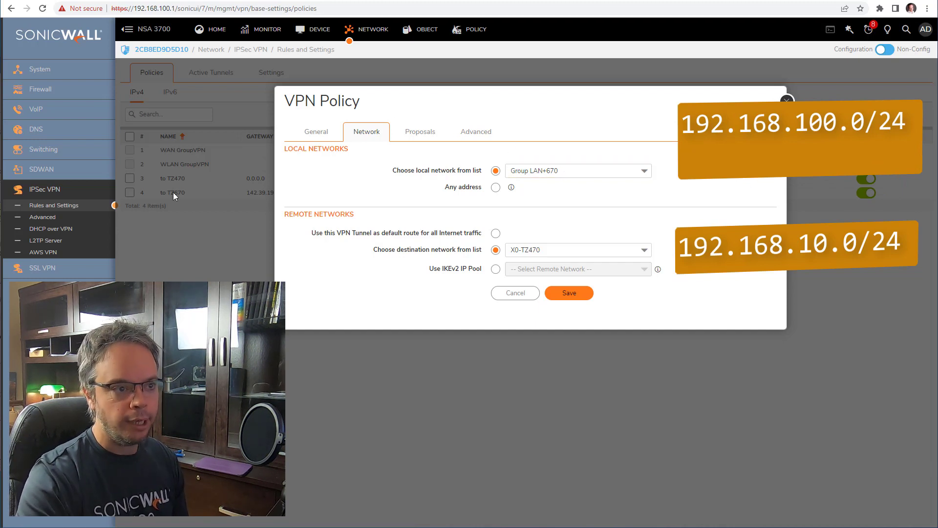
click(569, 293)
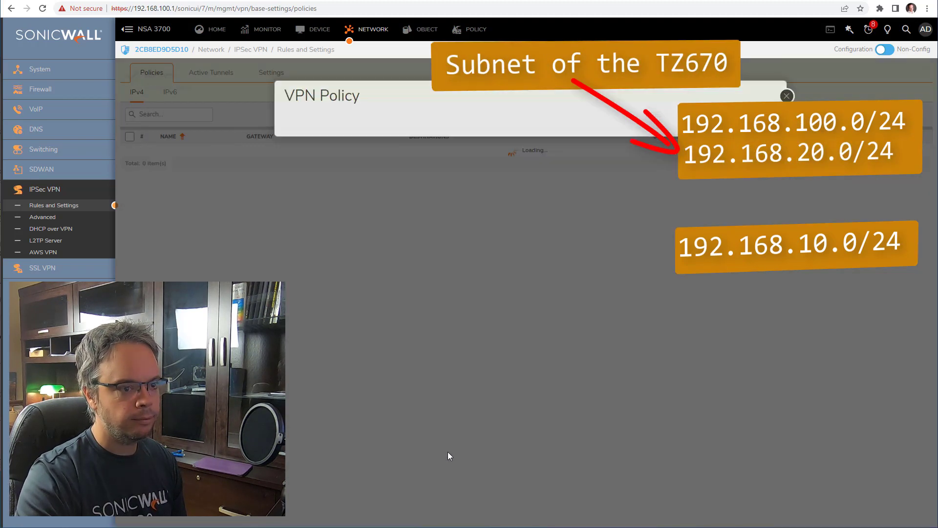
mouse_move(211, 200)
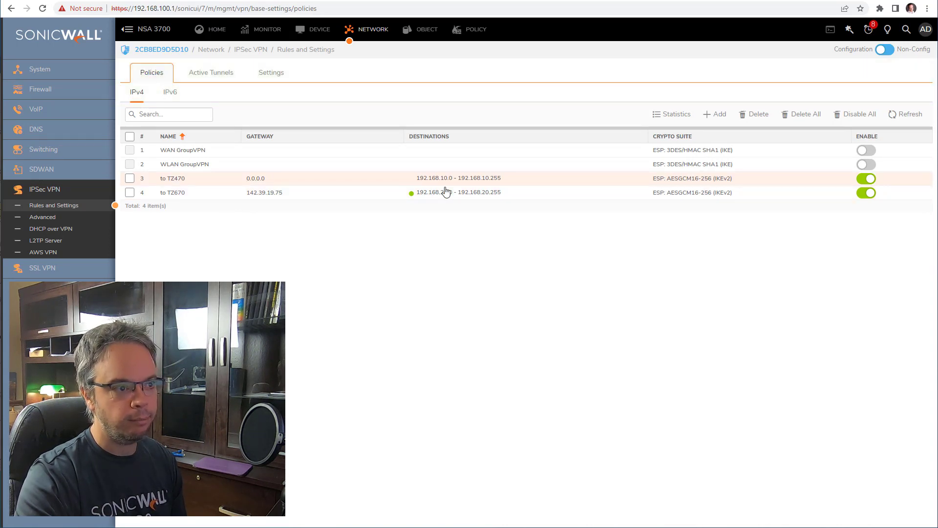
mouse_move(411, 182)
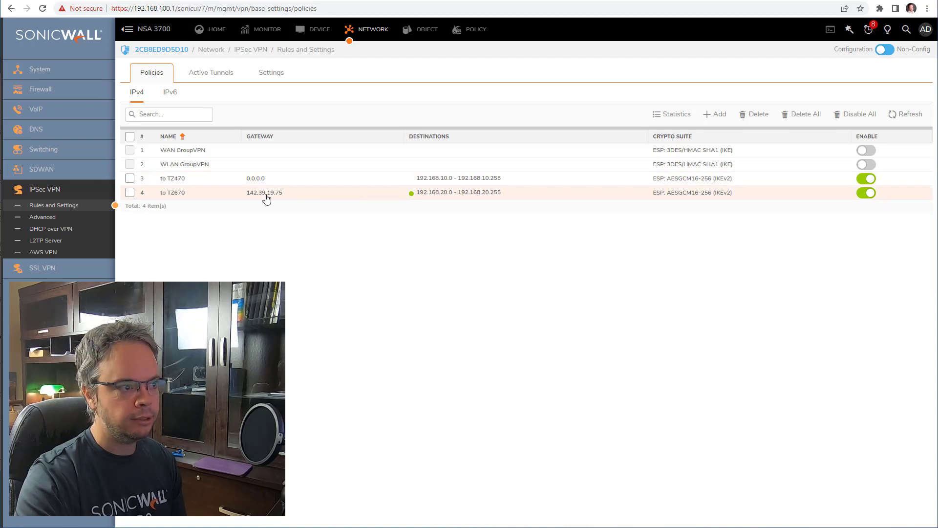
mouse_move(266, 198)
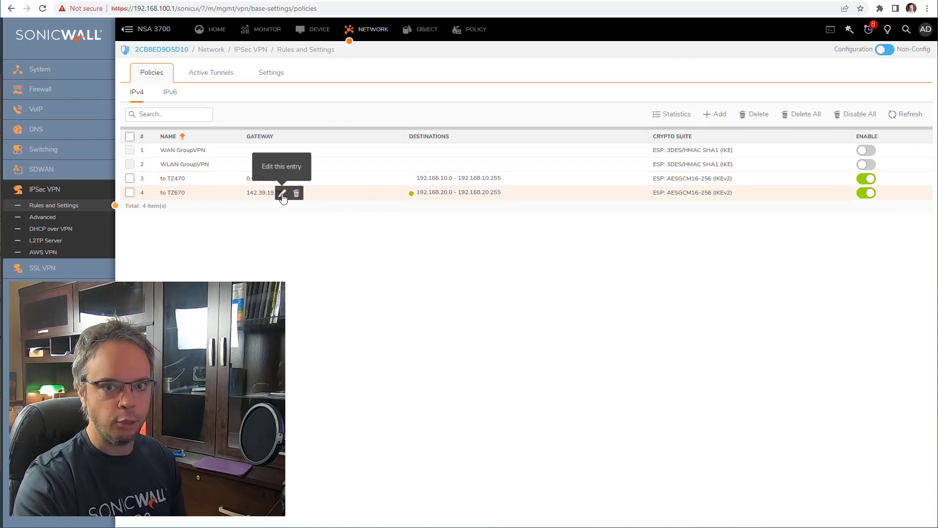
- Edit the to TZ670 policy's network settings and list the local network choices
mouse_move(219, 183)
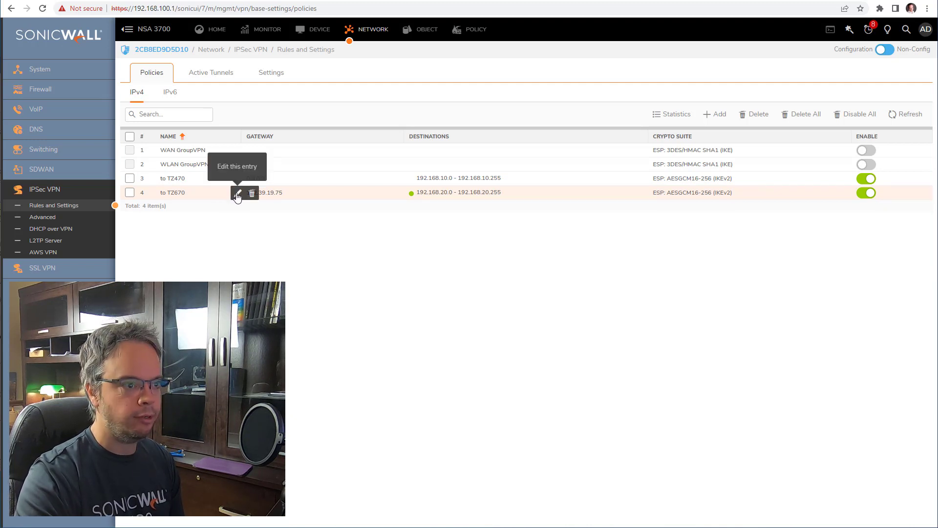
click(238, 194)
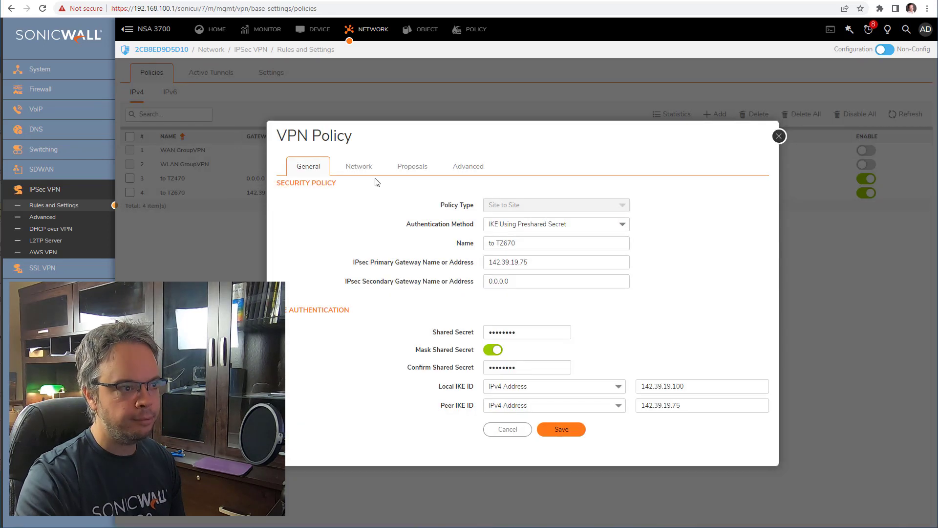
click(360, 169)
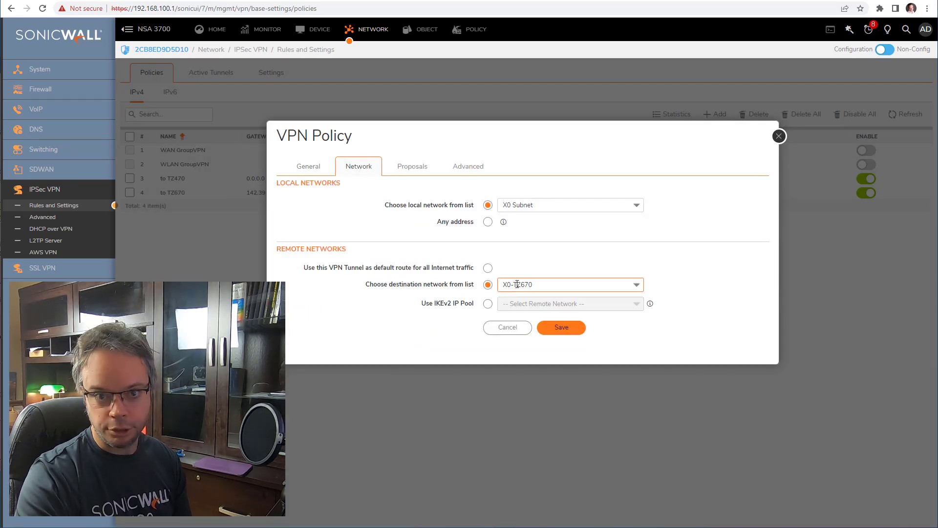
click(522, 205)
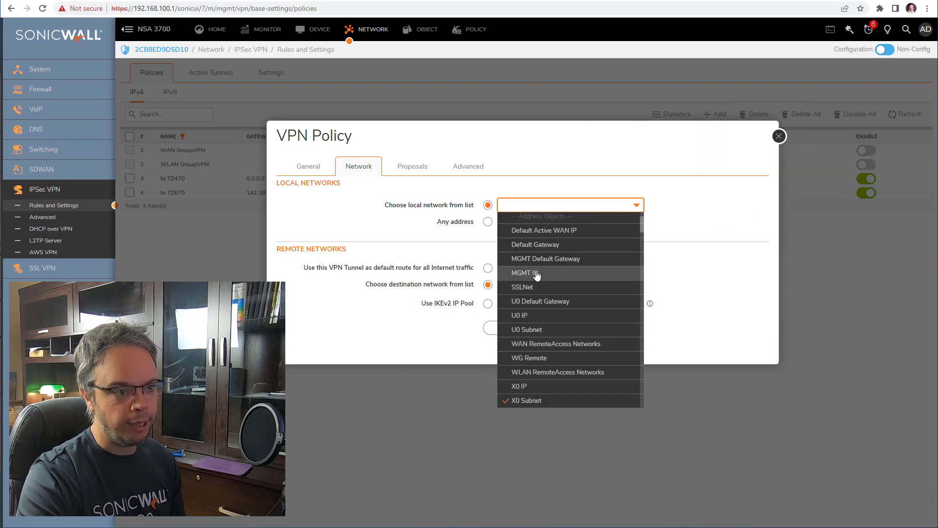
- Save a new address group 'Group LAN+470', filtered on x0, holding X0 Subnet and X0-TZ470
scroll(540, 274, up, 2)
click(539, 248)
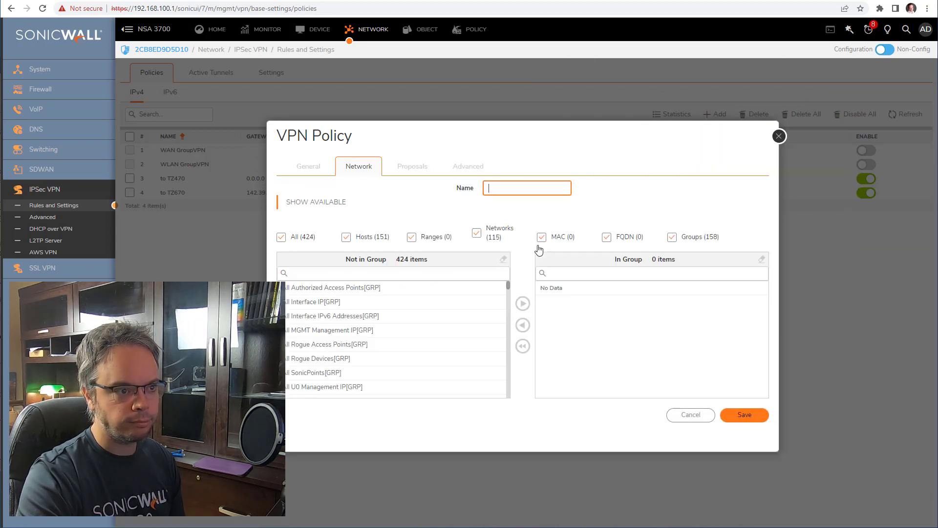
text(Group)
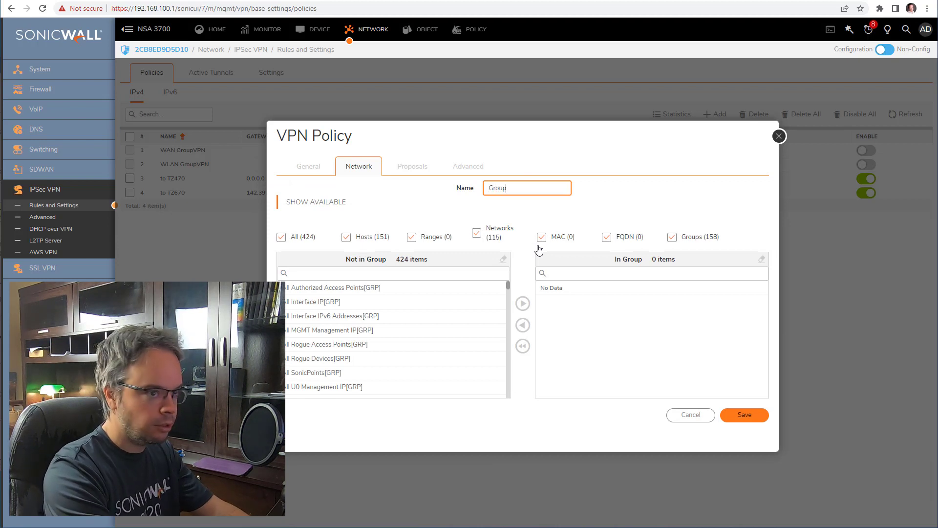
text( LAN)
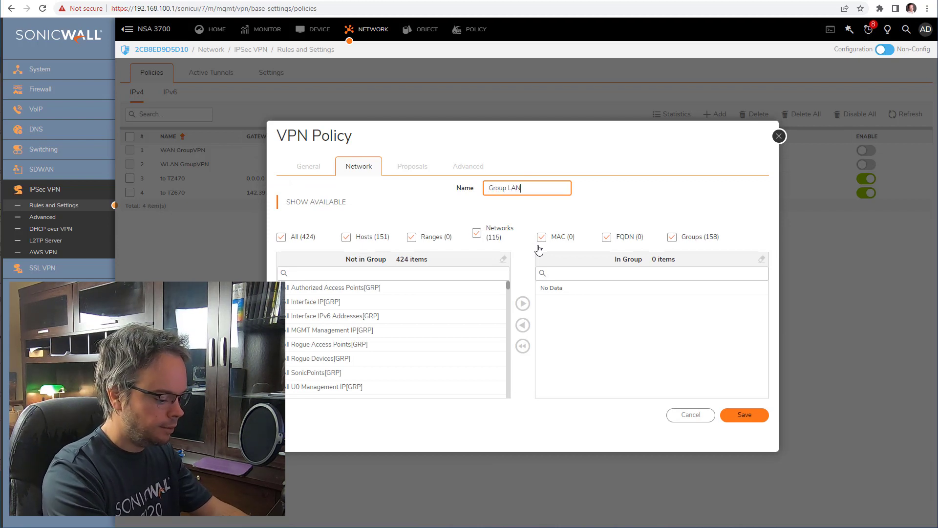
text(+470)
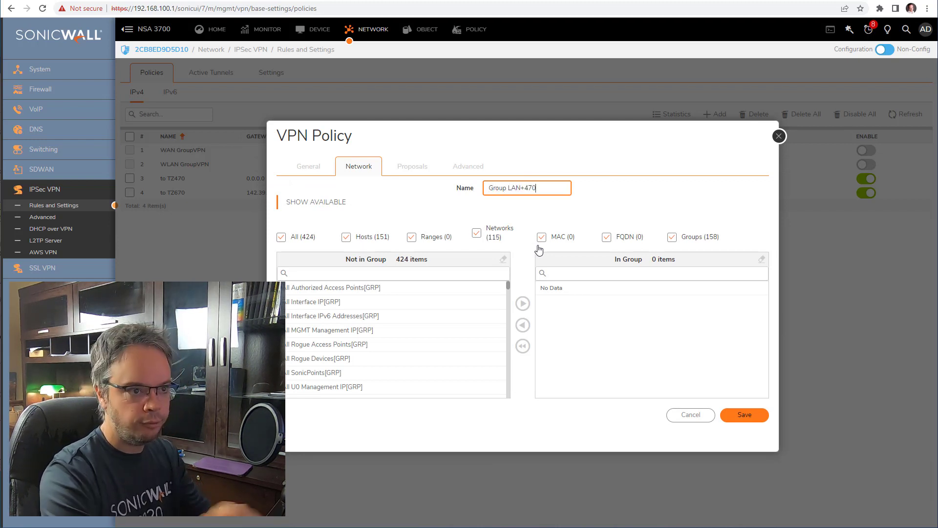
click(308, 272)
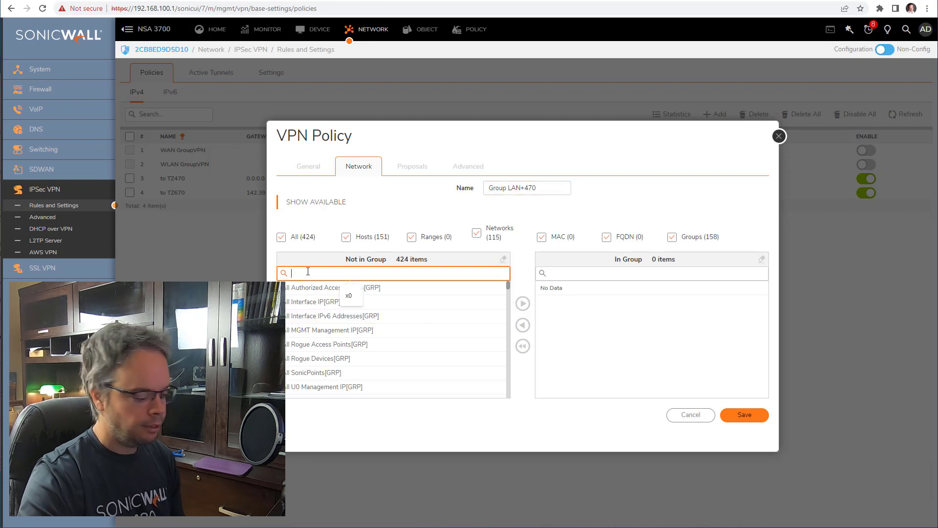
text(x0)
scroll(322, 343, down, 2)
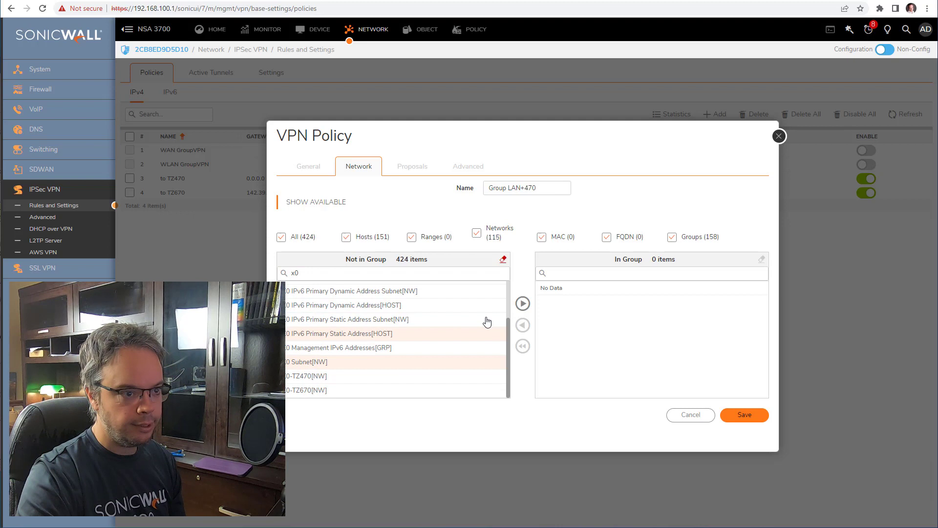
click(522, 304)
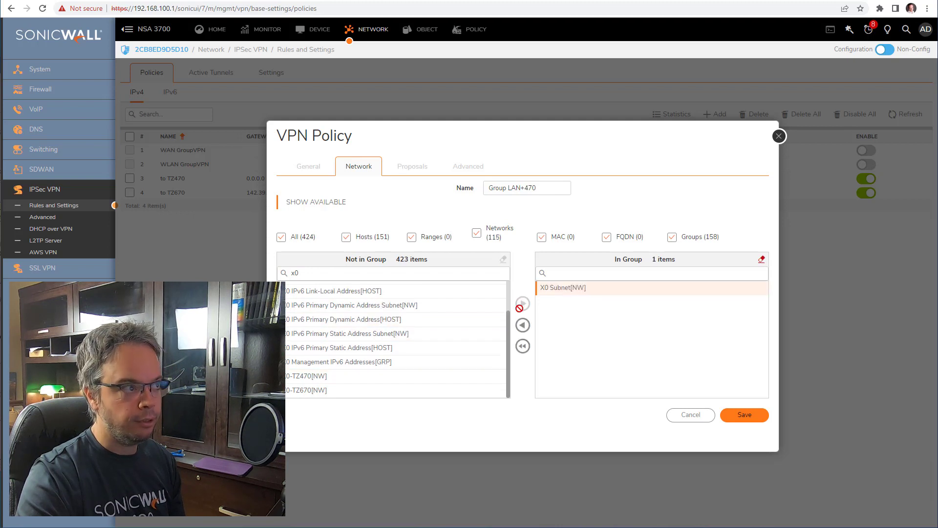
click(314, 376)
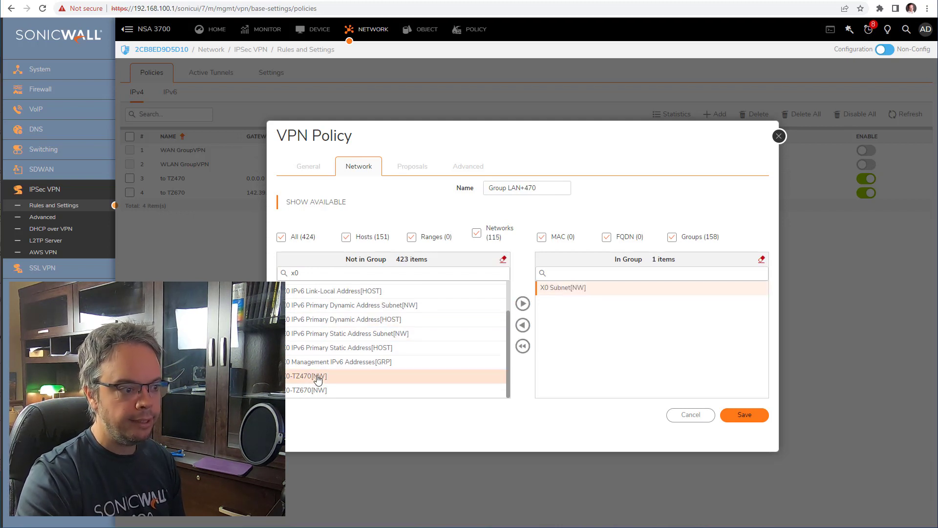
click(523, 304)
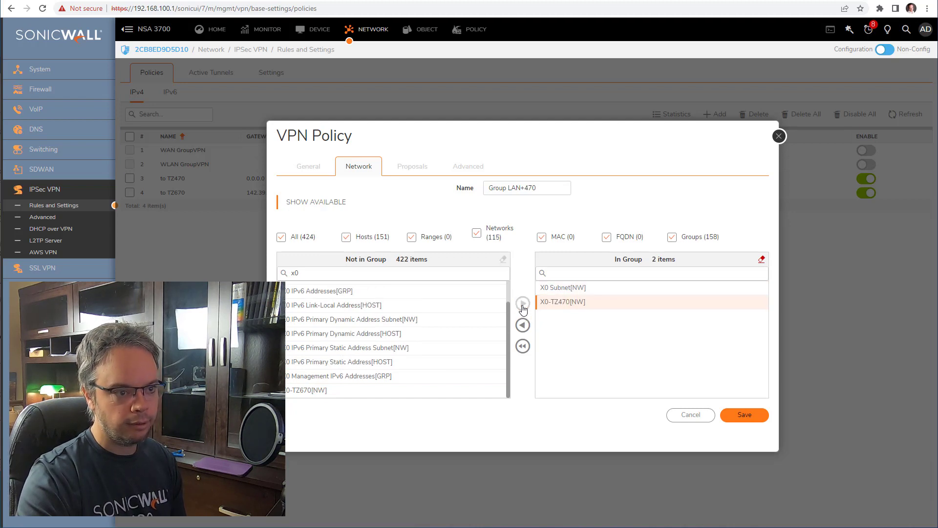
click(753, 417)
- Save the to TZ670 policy with Group LAN+470 as local and X0-TZ670 as destination
click(685, 417)
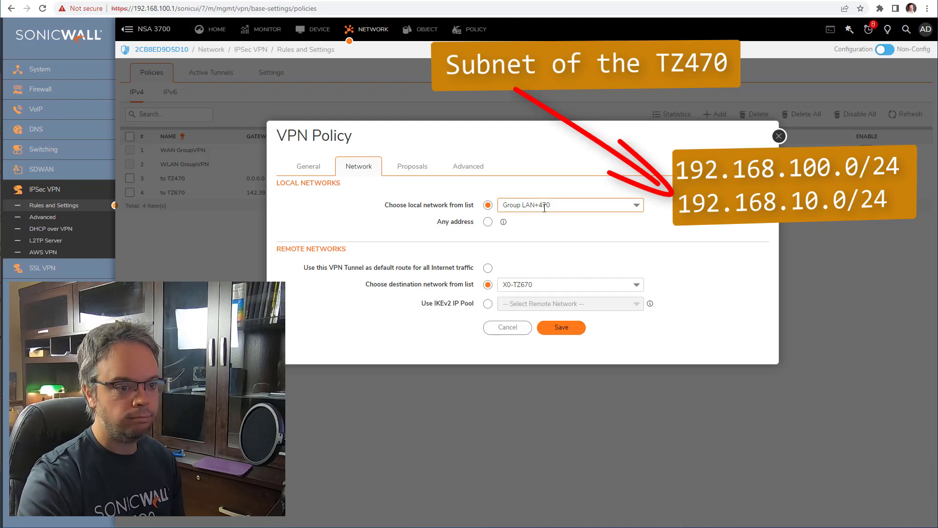
click(565, 328)
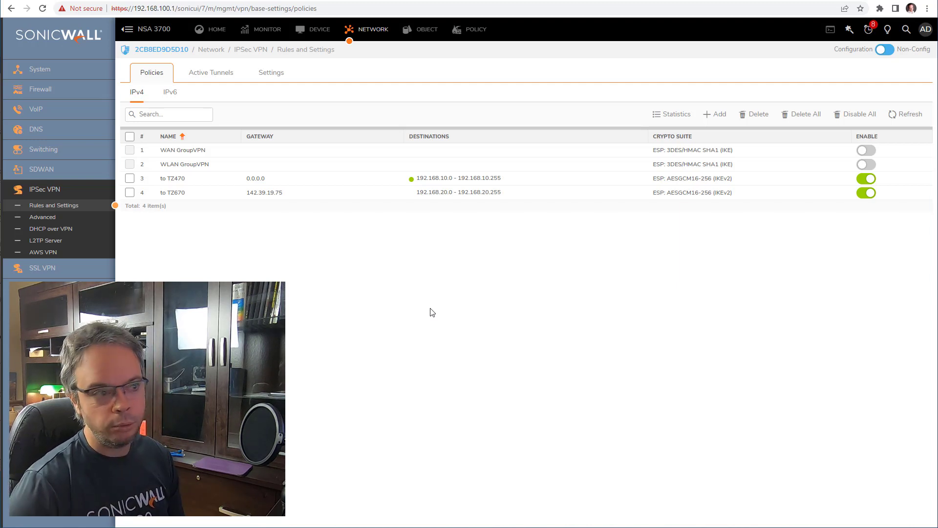
- Log in to the TZ 470W and list destination network choices for the VPN to HO policy
mouse_move(262, 185)
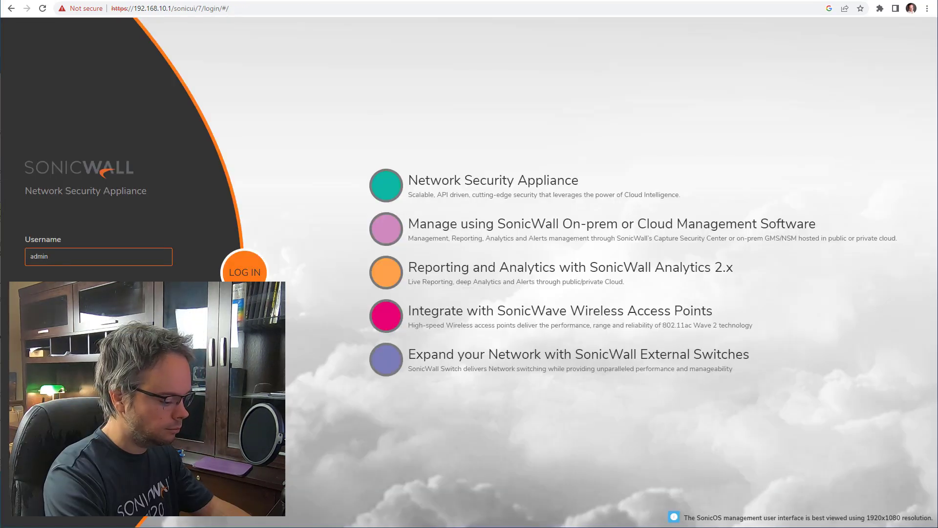
key(Return)
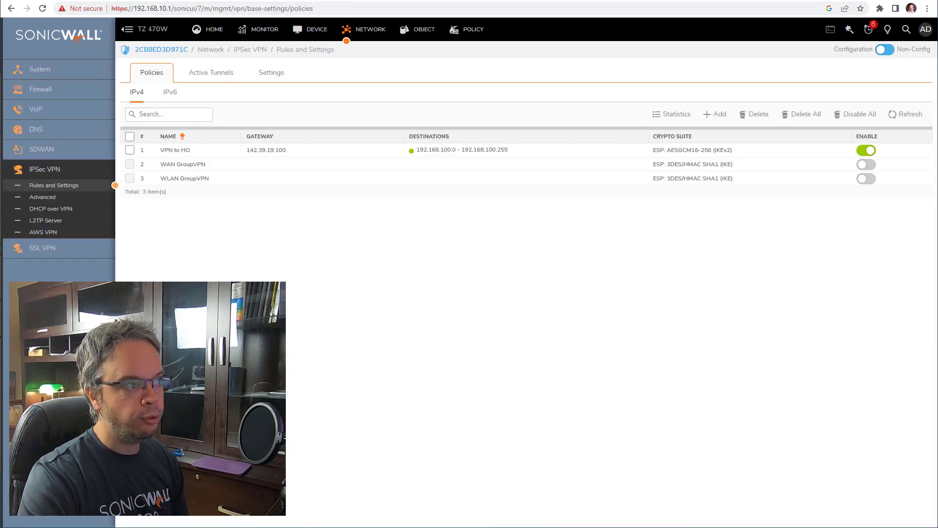
mouse_move(459, 152)
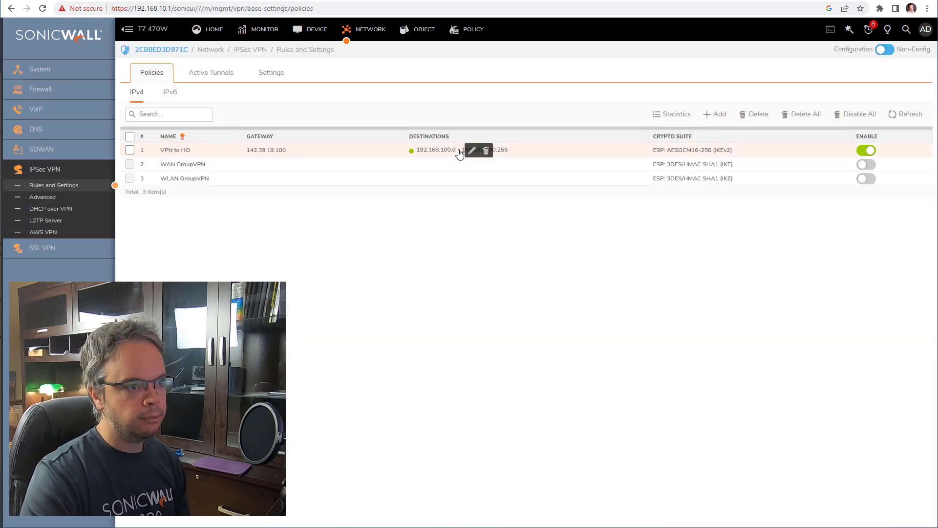
click(470, 152)
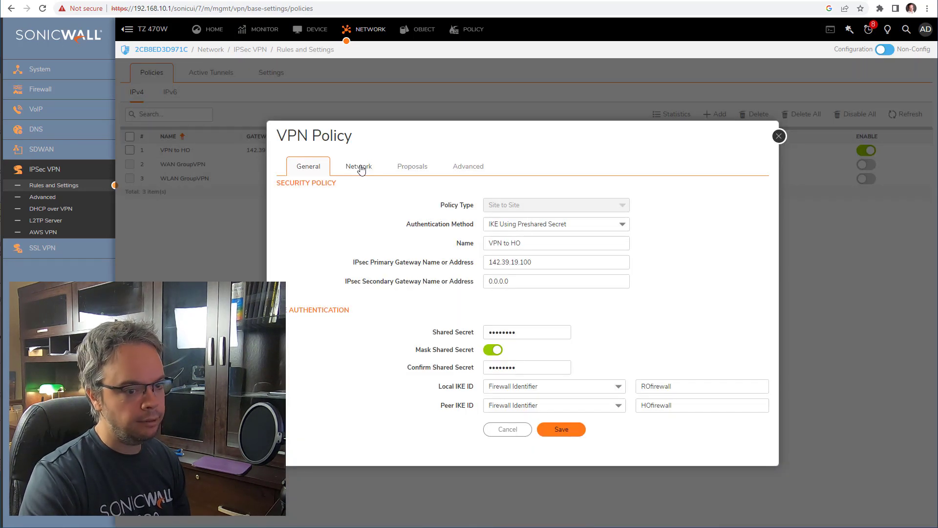
click(360, 167)
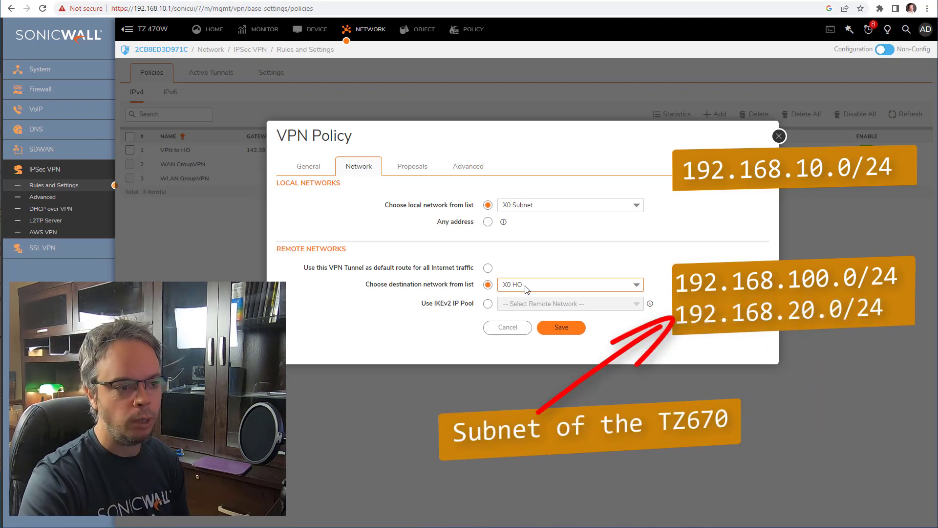
click(538, 286)
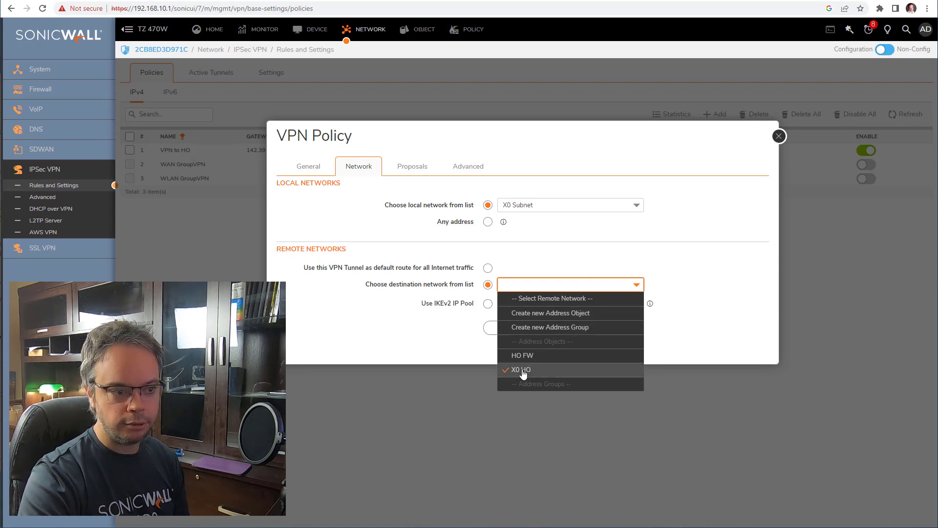
- Start a new address object named X0-TZ670 in the VPN zone with type Network
click(588, 317)
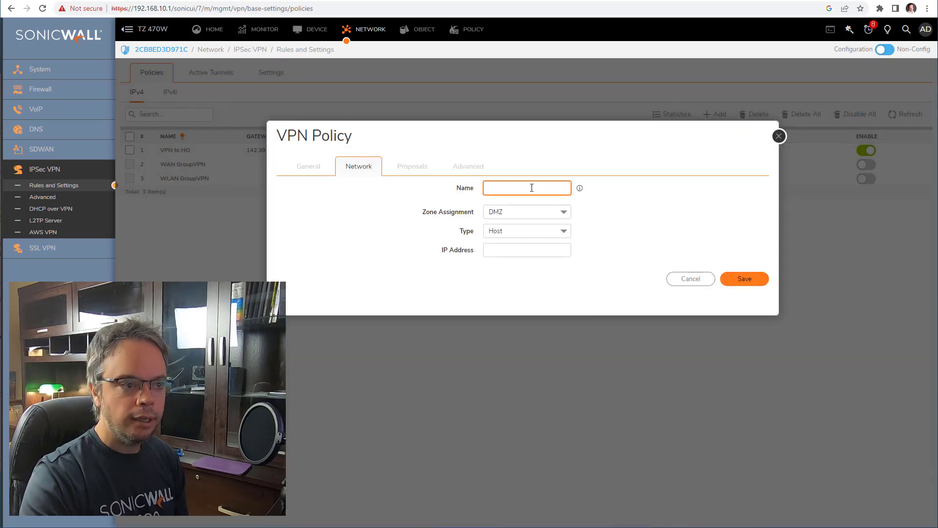
text(X0)
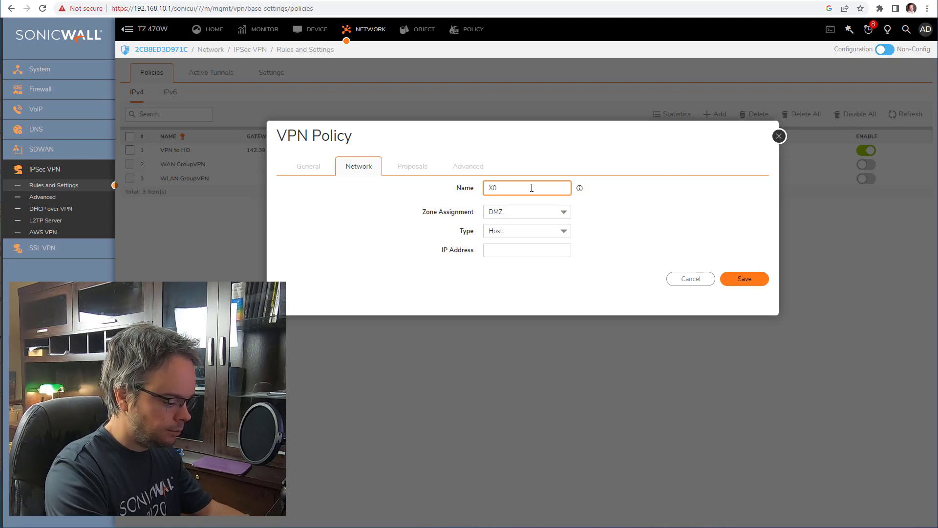
text(-TZ)
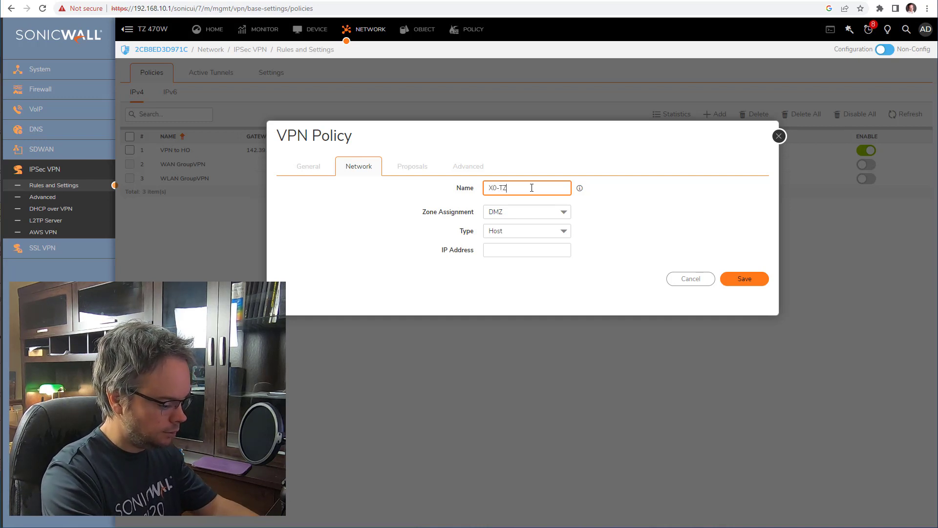
text(670)
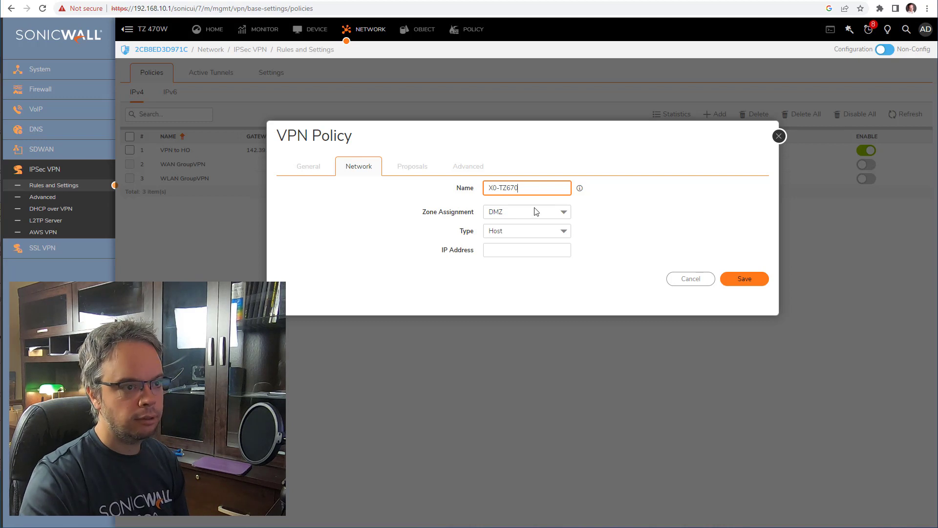
click(536, 211)
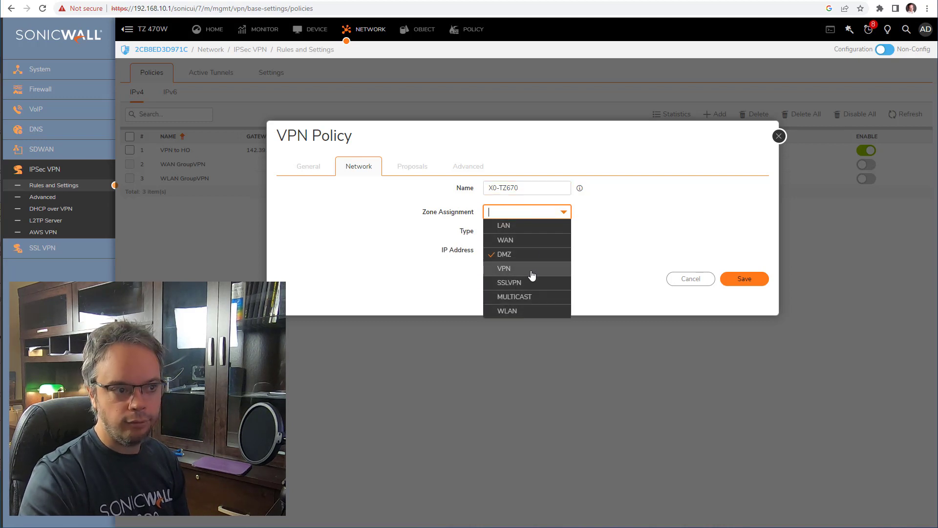
click(532, 275)
click(528, 232)
click(530, 273)
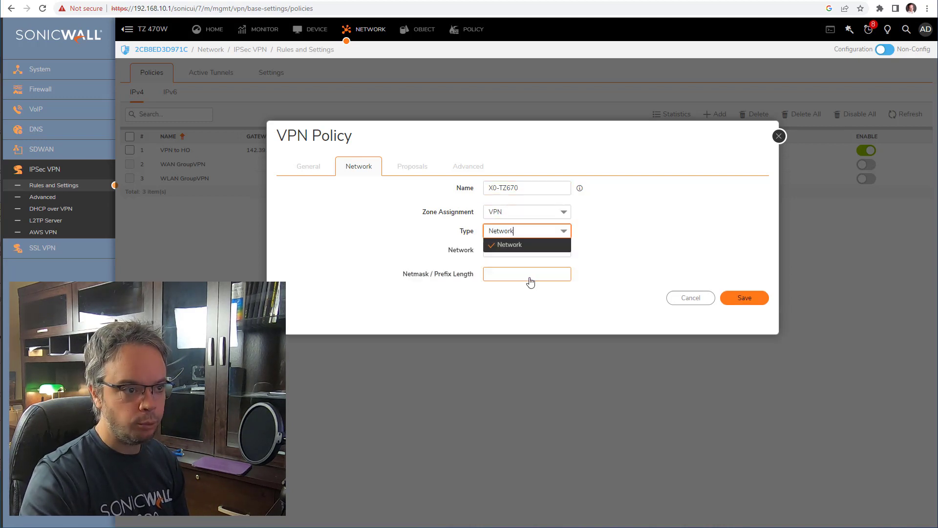
- Give X0-TZ670 network 192.168.20.0 with netmask 255.255.255.0 and save it
click(523, 254)
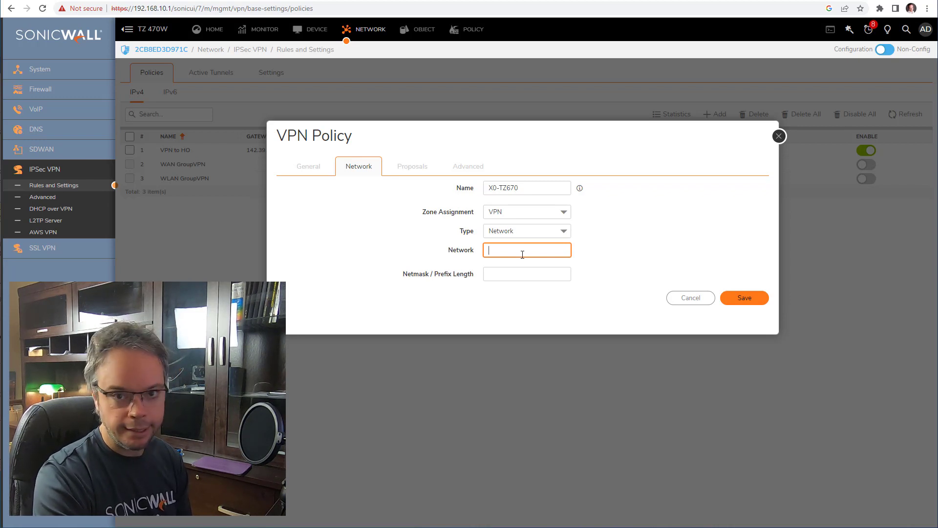
text(19)
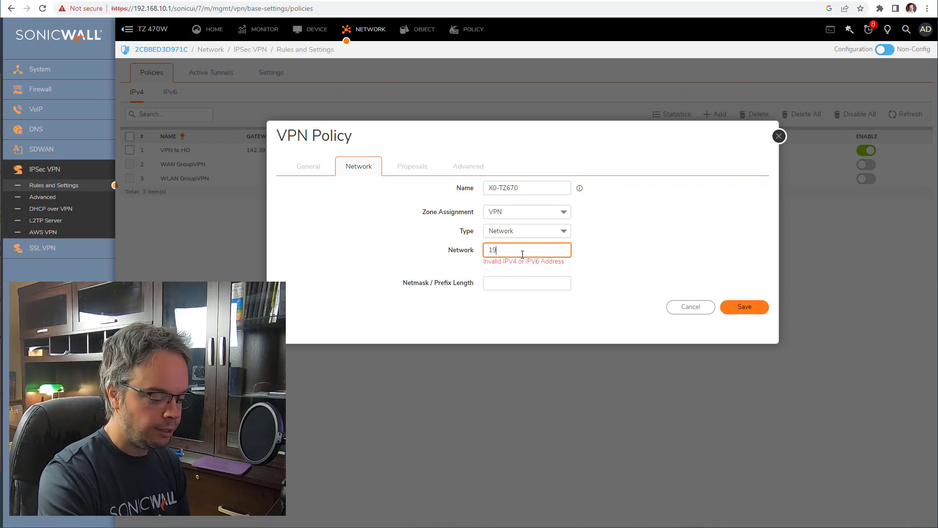
text(2.168.20.1)
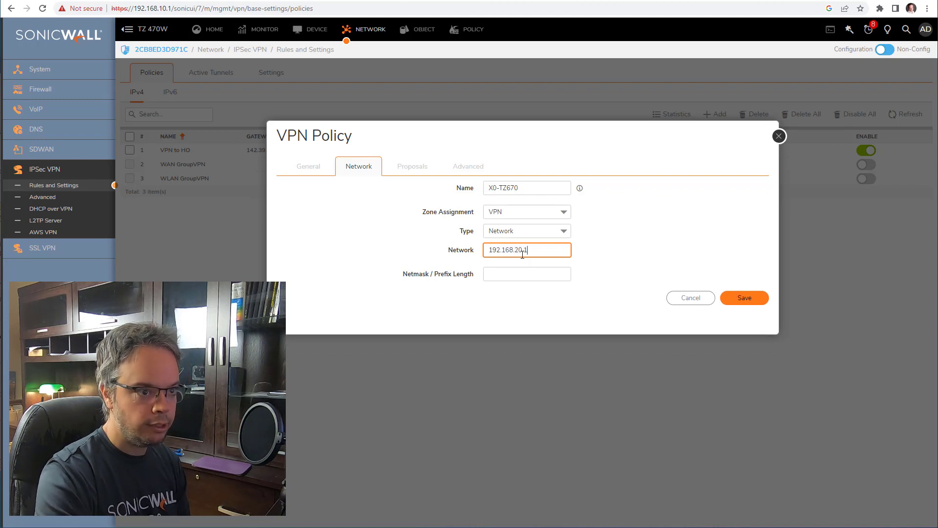
key(BackSpace)
text(0)
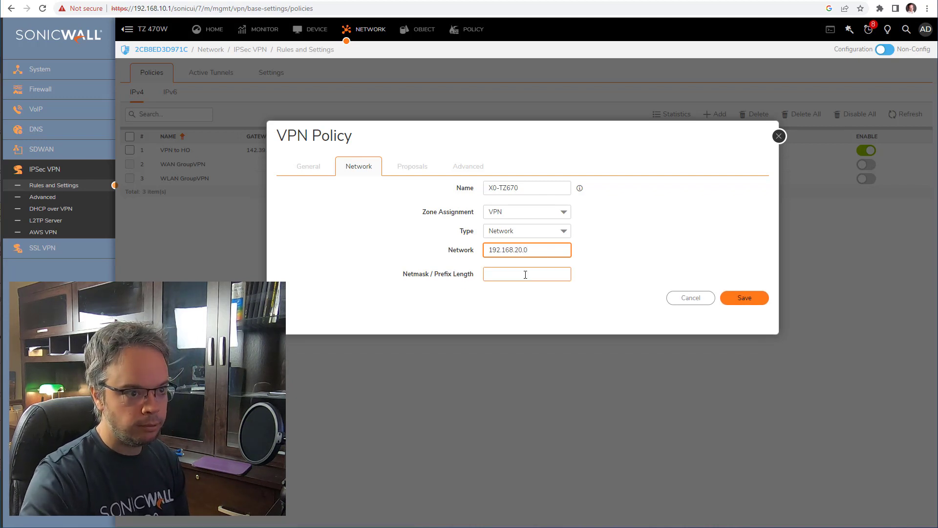
click(526, 272)
text(255.255.2)
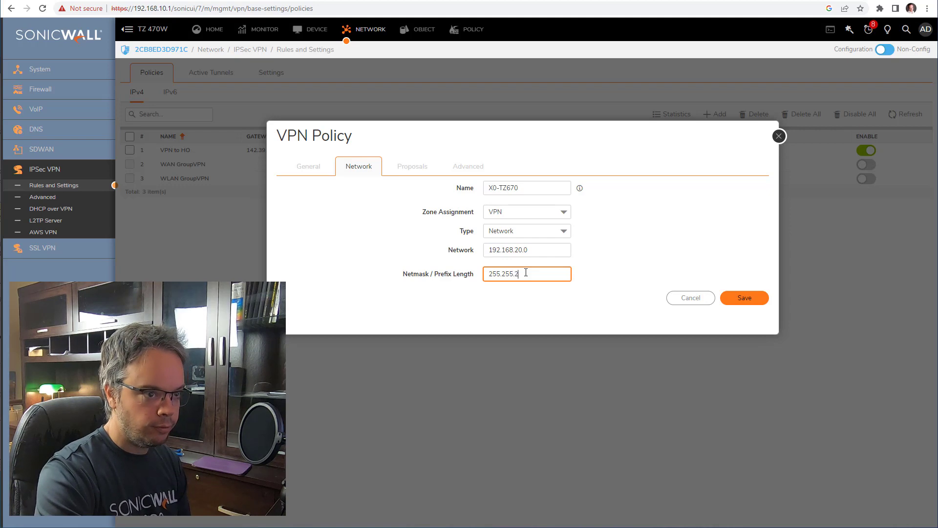
text(55.0)
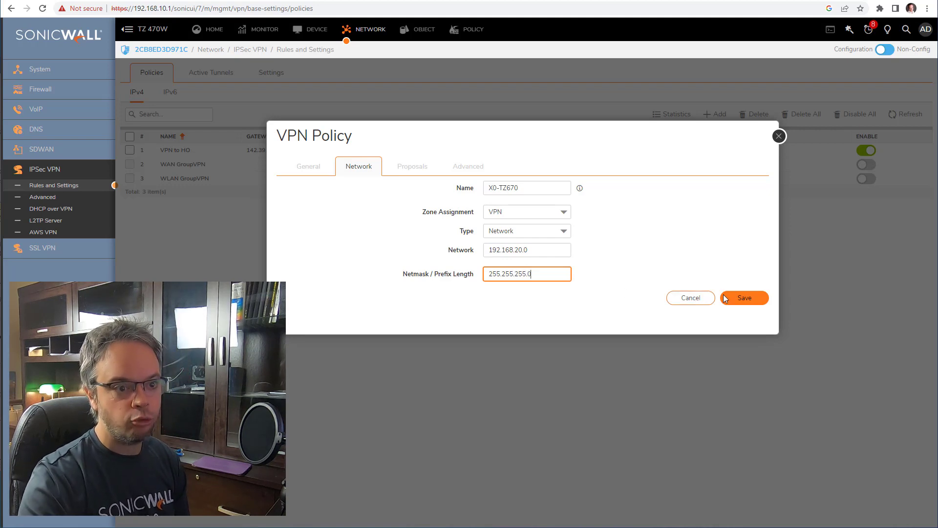
click(744, 298)
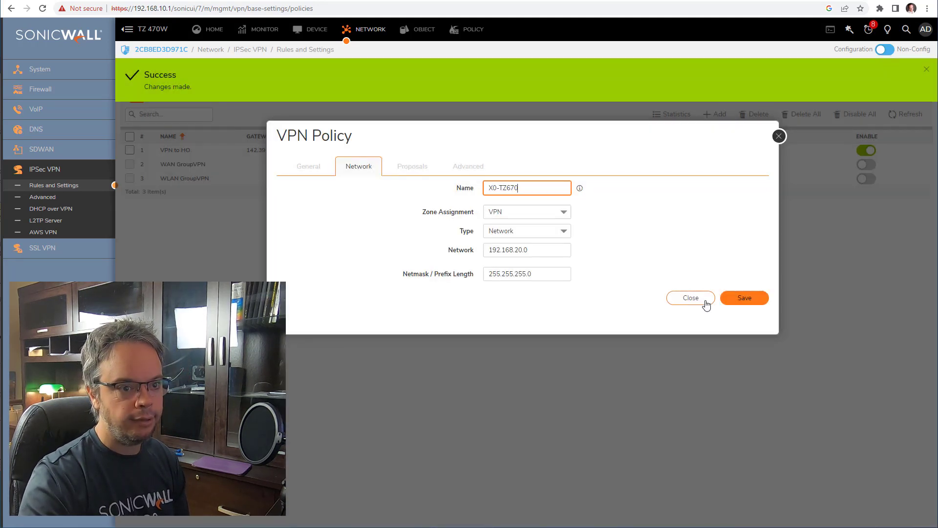
click(704, 299)
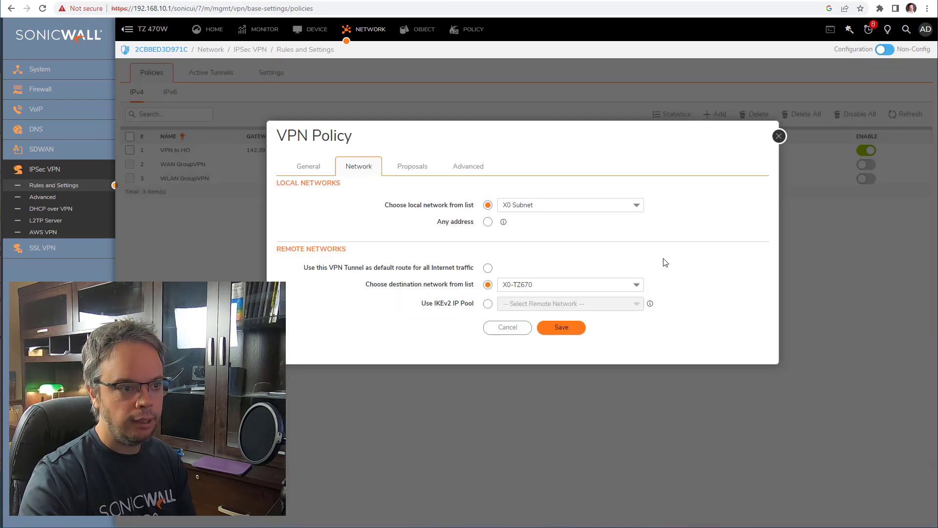
- Show the VPN to HQ policy's destination network choices, now listing X0-TZ670
click(535, 289)
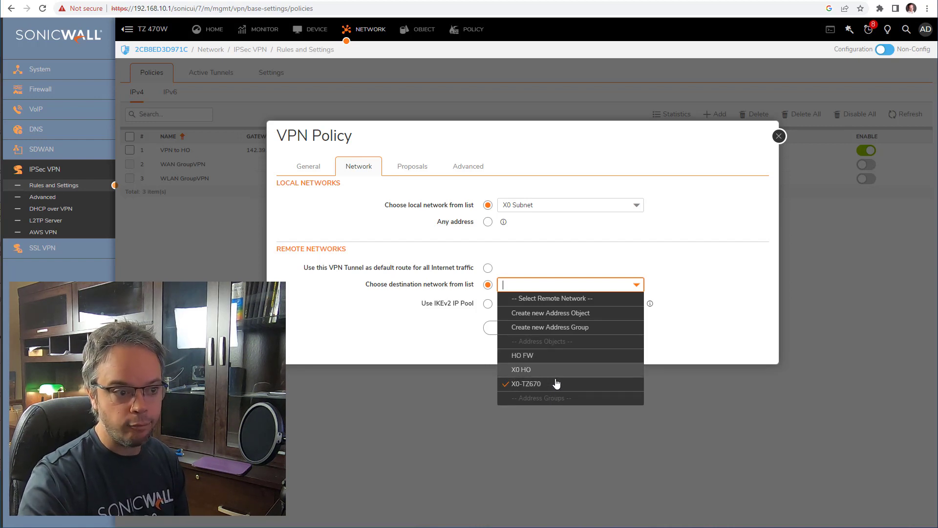
- Create address group VPNgroup with members X0 HO and X0-TZ670, save it, and close the form
click(606, 329)
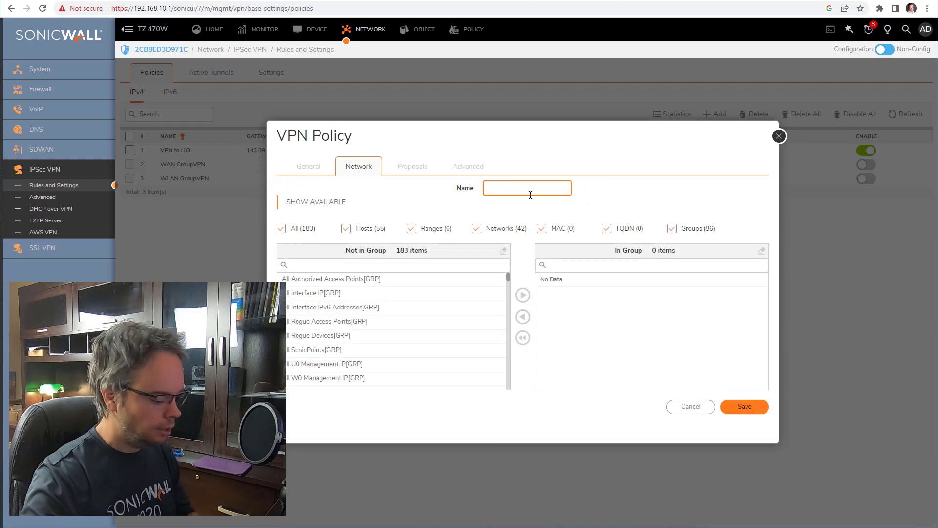
text(V)
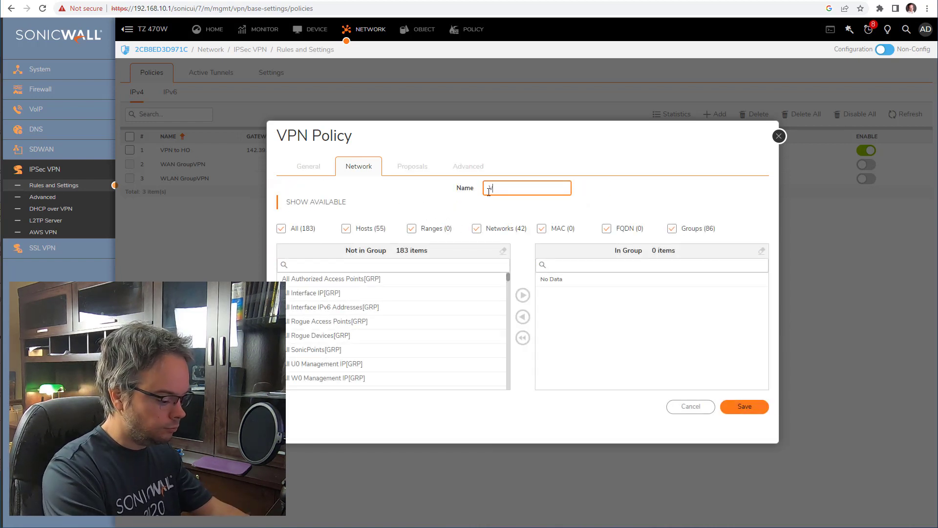
text(PNgroup)
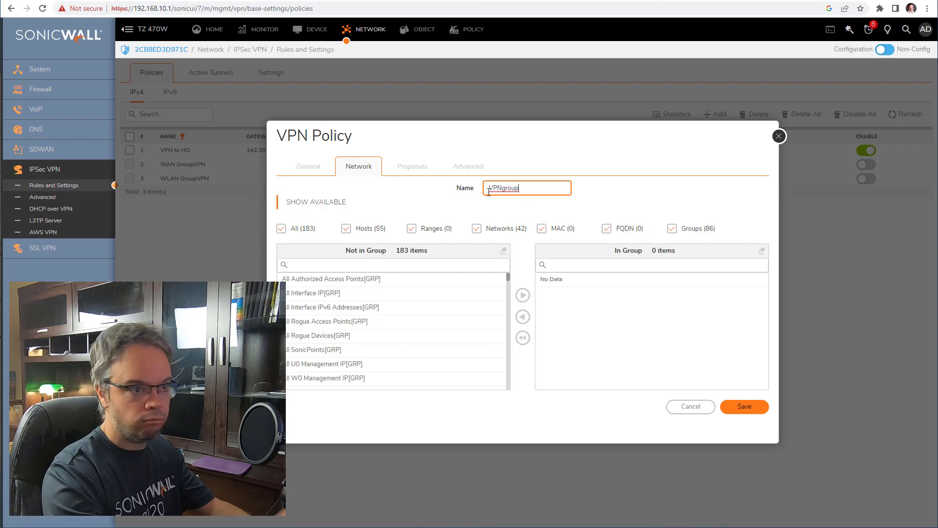
click(408, 266)
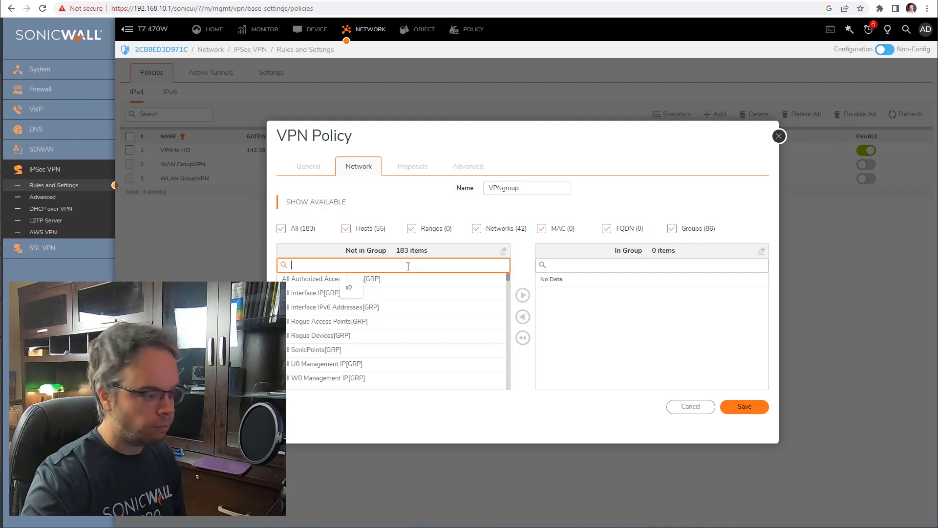
text(x0)
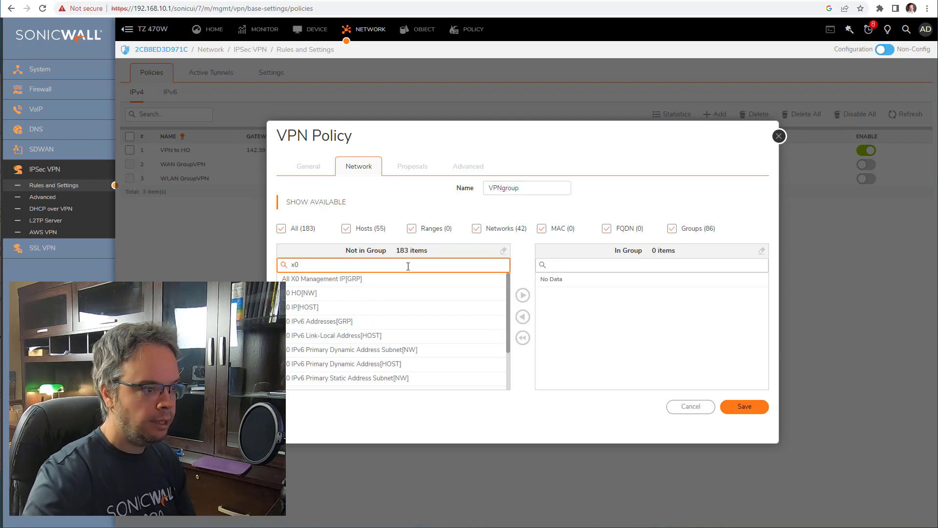
click(327, 295)
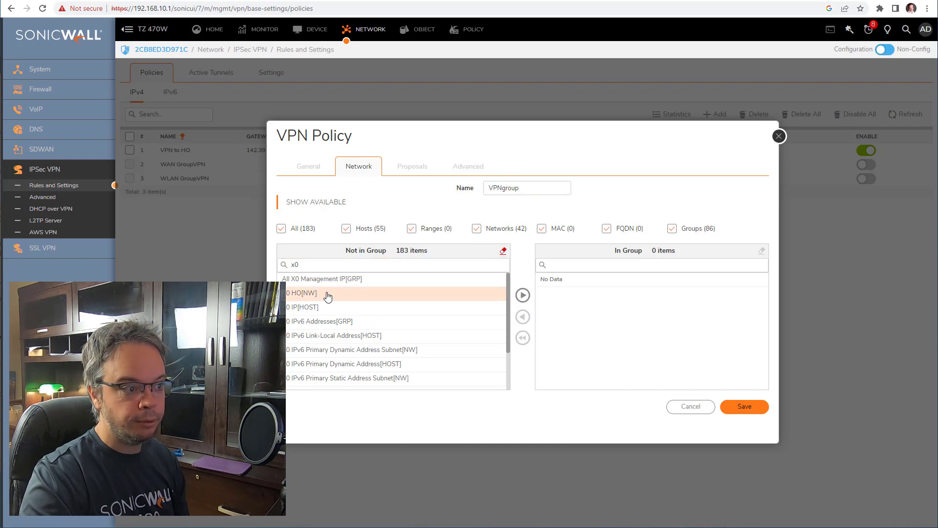
click(523, 295)
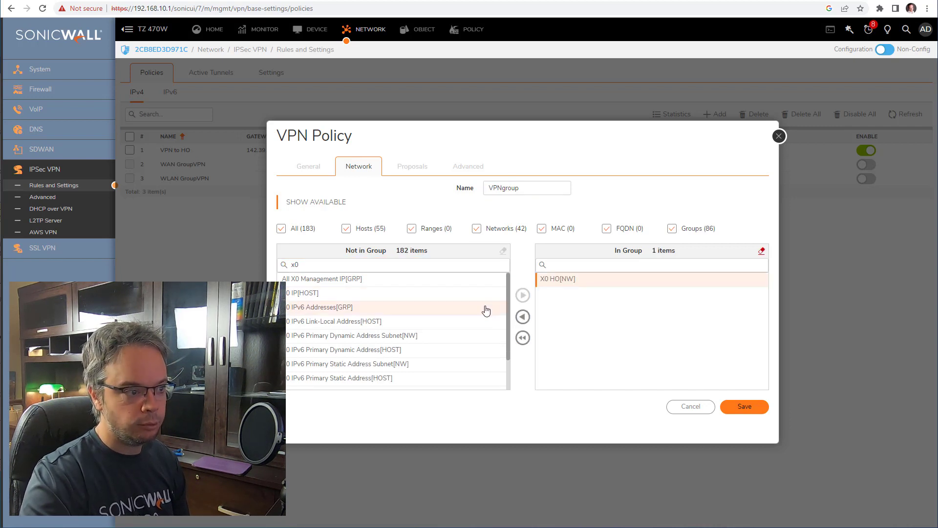
scroll(445, 336, down, 1)
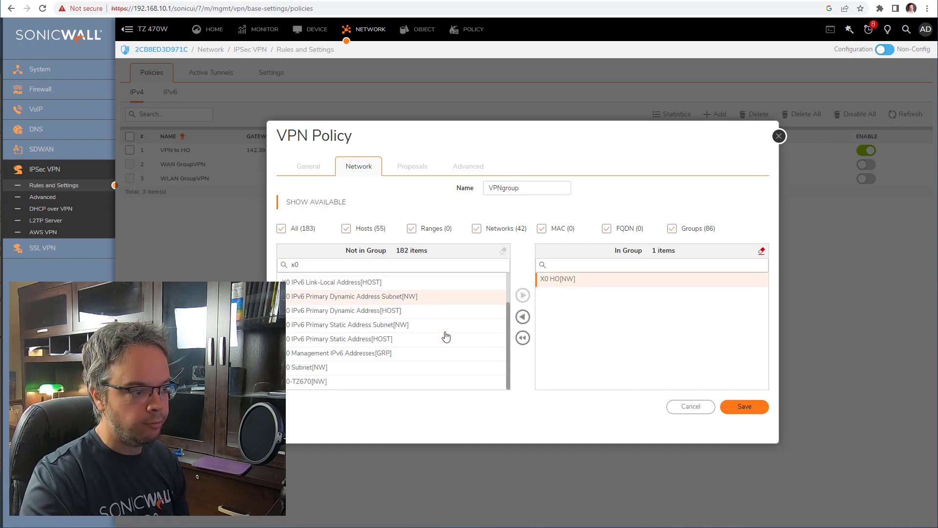
click(303, 384)
click(523, 295)
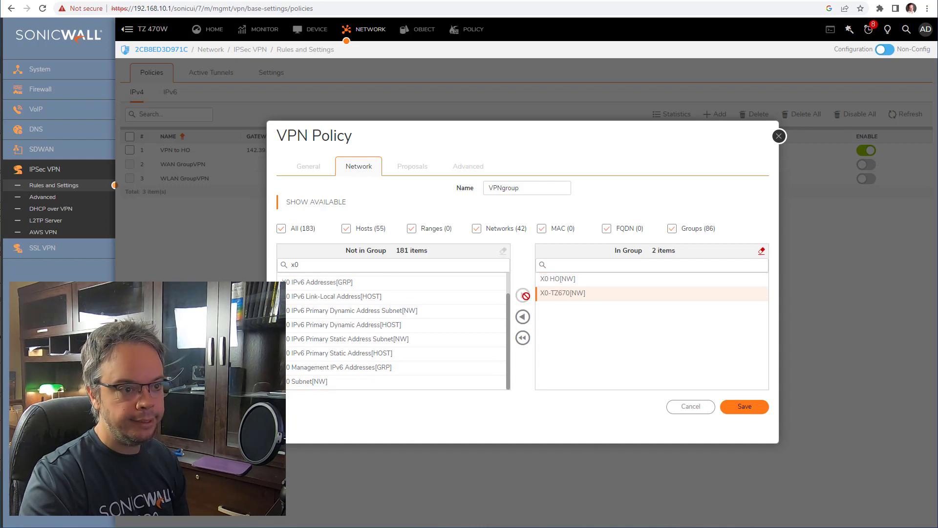
click(748, 406)
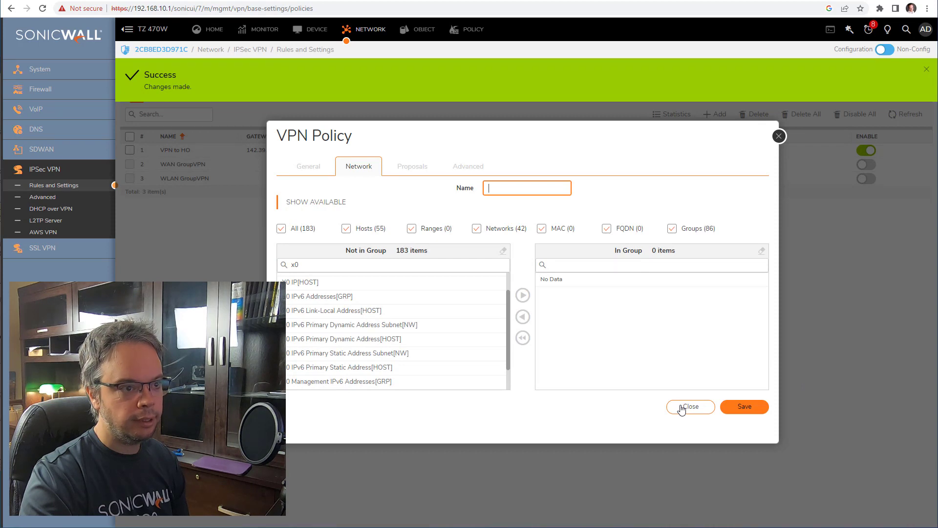
click(684, 407)
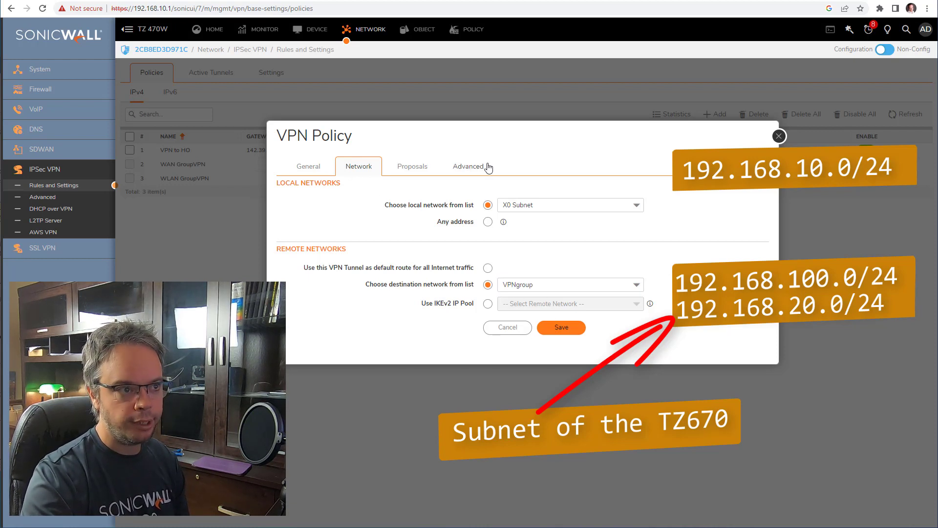
- Save the VPN to HO policy with VPNgroup as its destination network
click(563, 329)
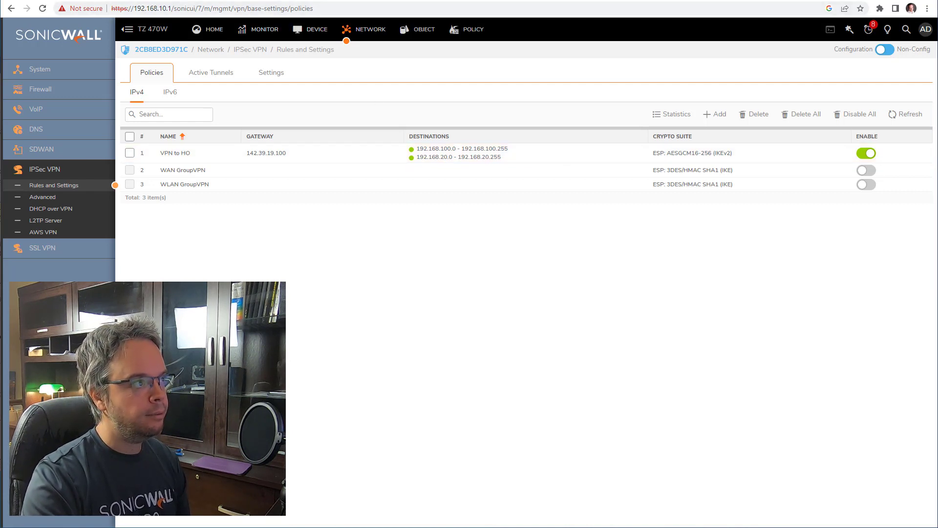
- Log back in to the 192.168.20.1 TZ 670 firewall with the admin account
click(64, 0)
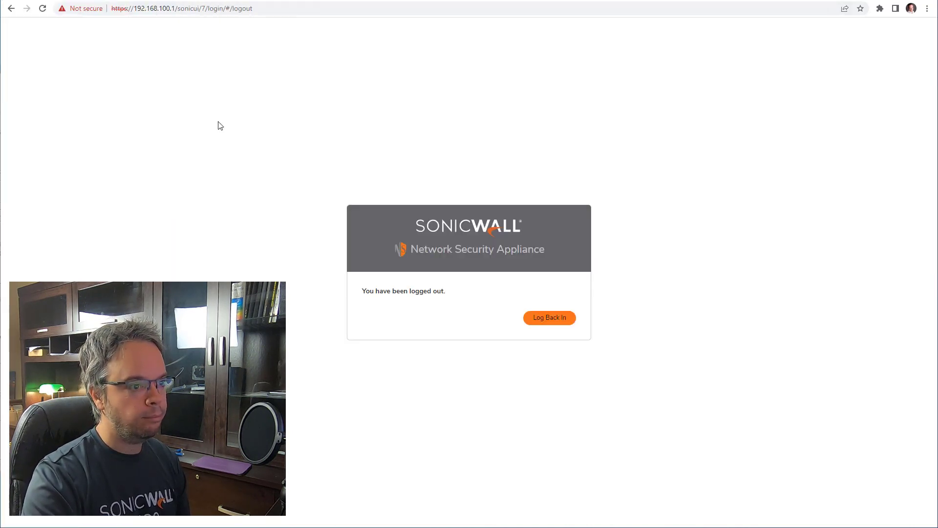
click(295, 0)
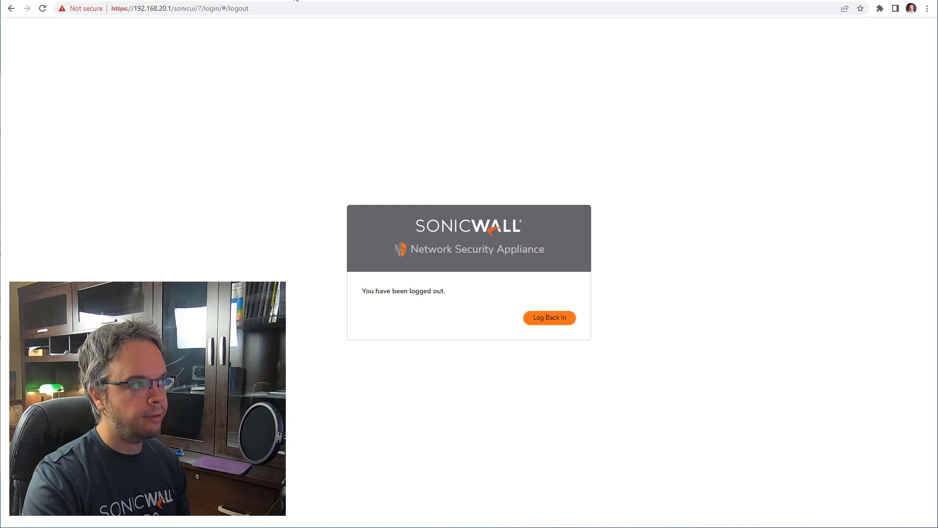
click(559, 318)
text(a)
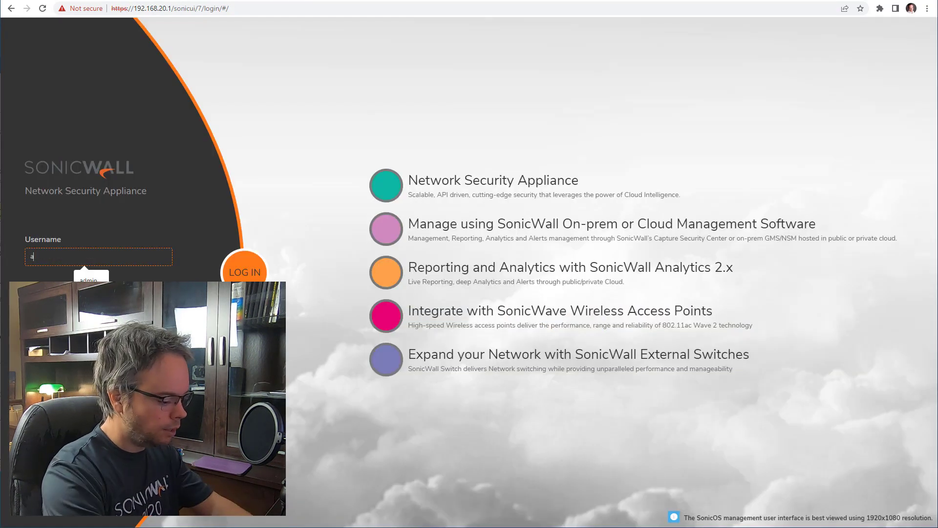
text(dmin)
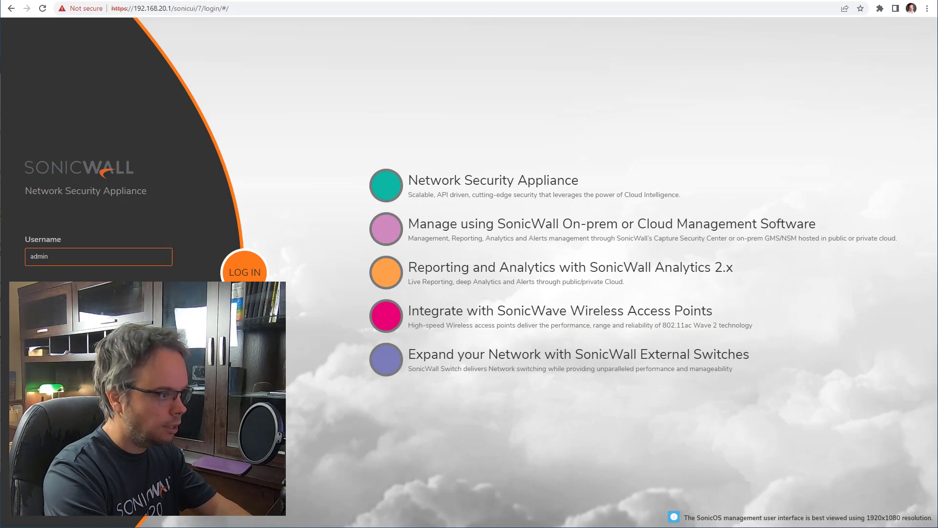
key(Return)
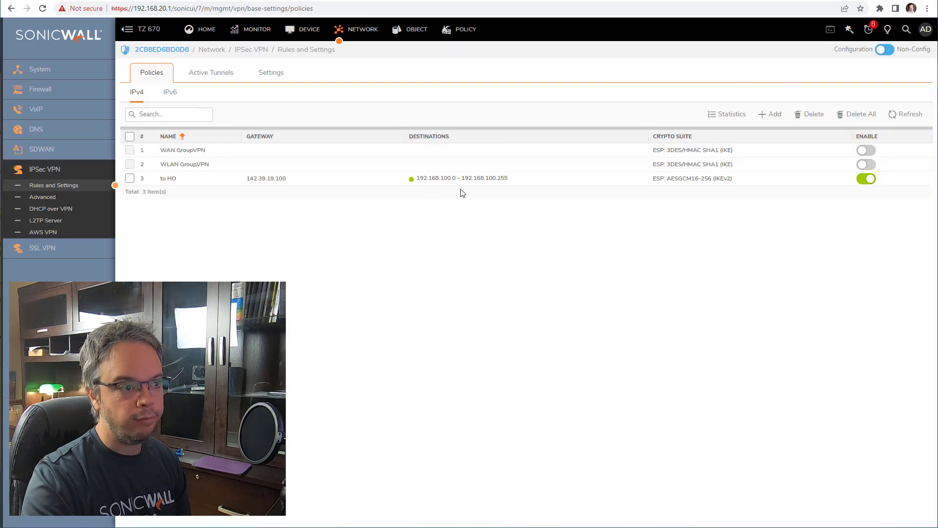
mouse_move(453, 189)
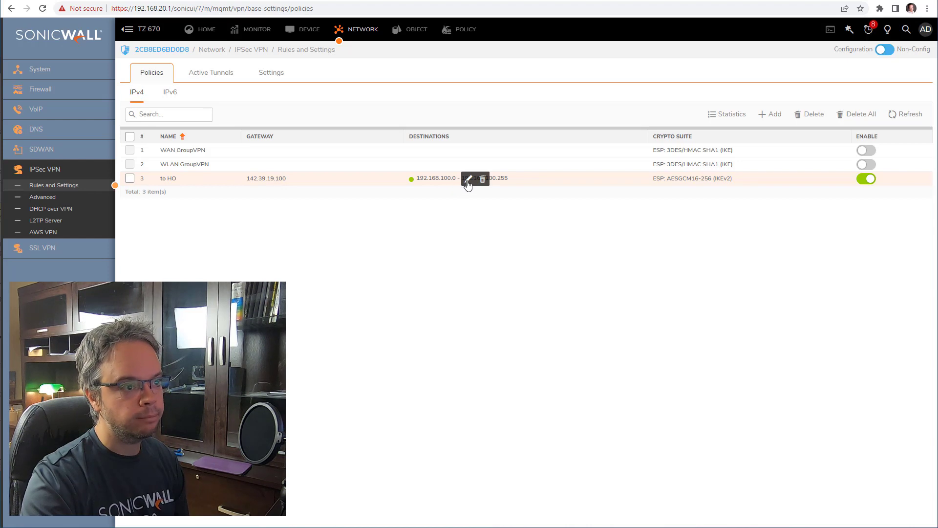
- Edit the to HO policy and show the Network tab's destination network choices
click(468, 179)
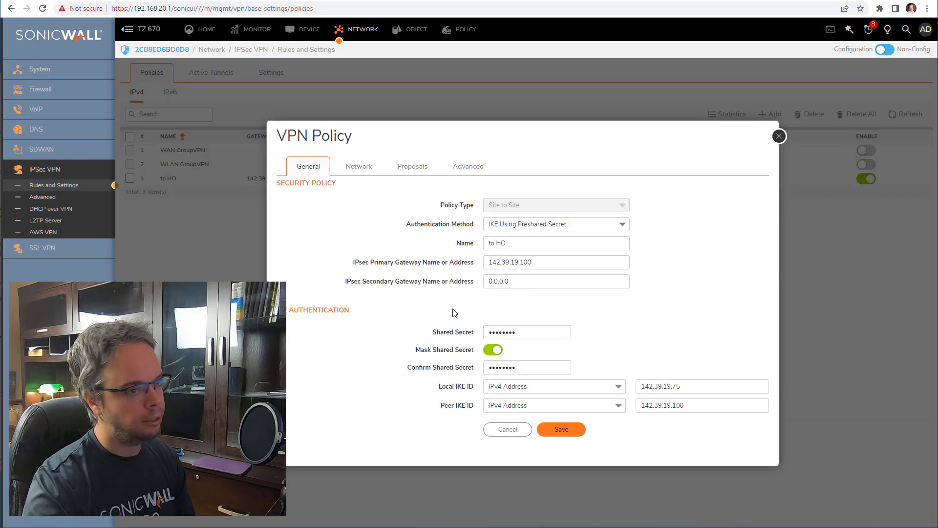
click(364, 167)
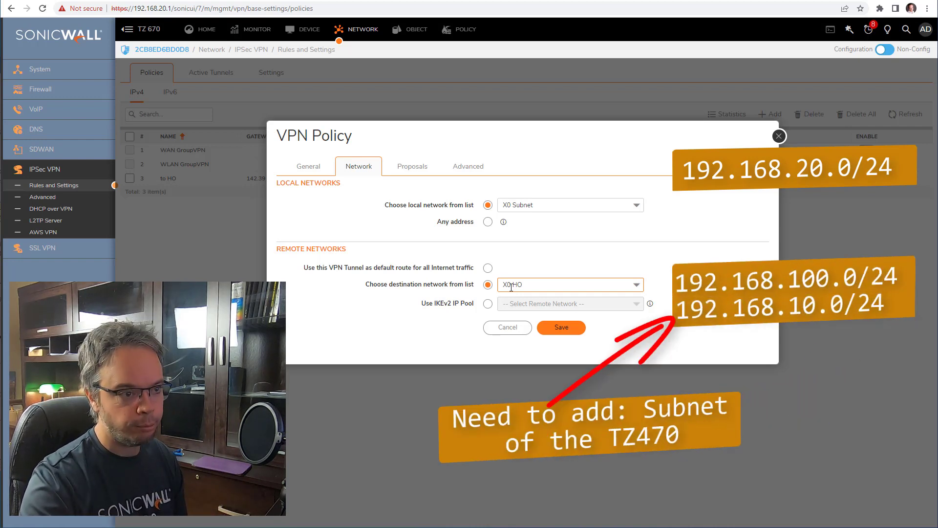
click(561, 288)
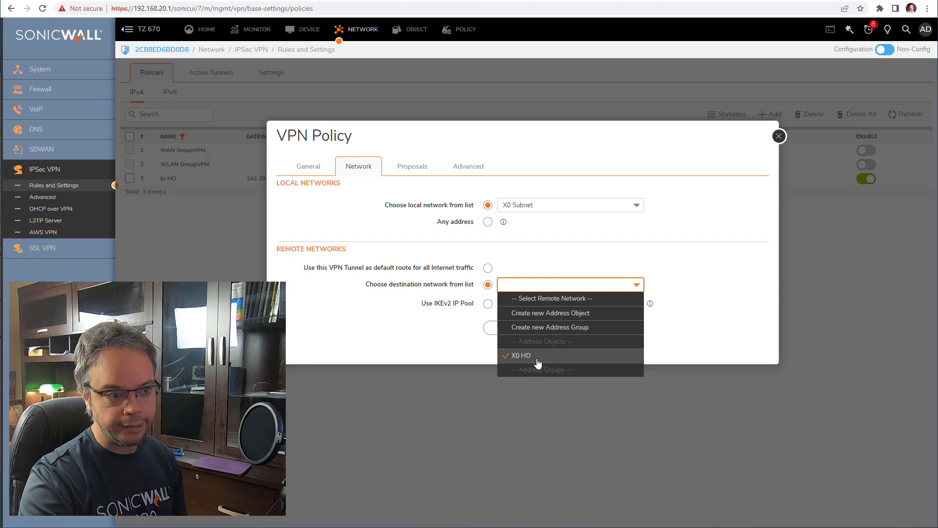
- Start a new address object named Xo-TZ470 assigned to the VPN zone
click(614, 315)
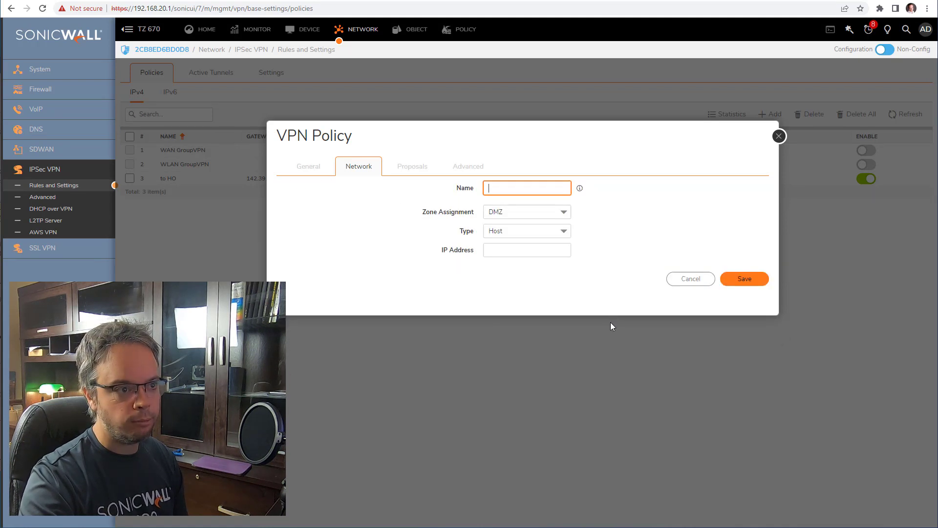
text(TZ)
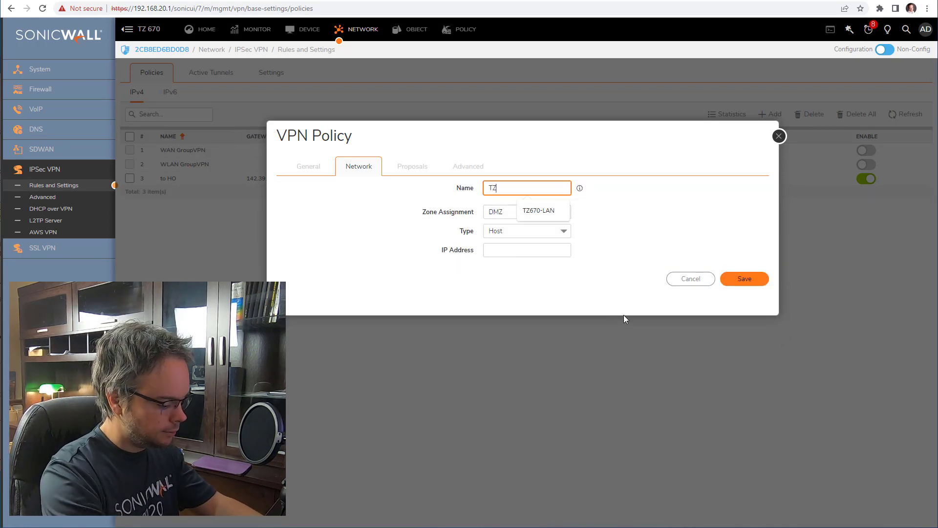
text(-)
key(BackSpace)
key(BackSpace)
key(BackSpace)
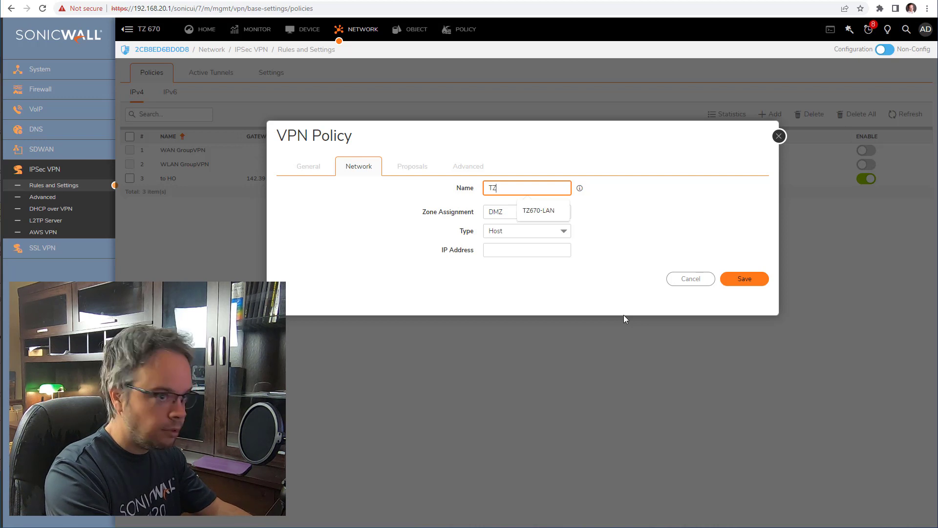
text(Xo-)
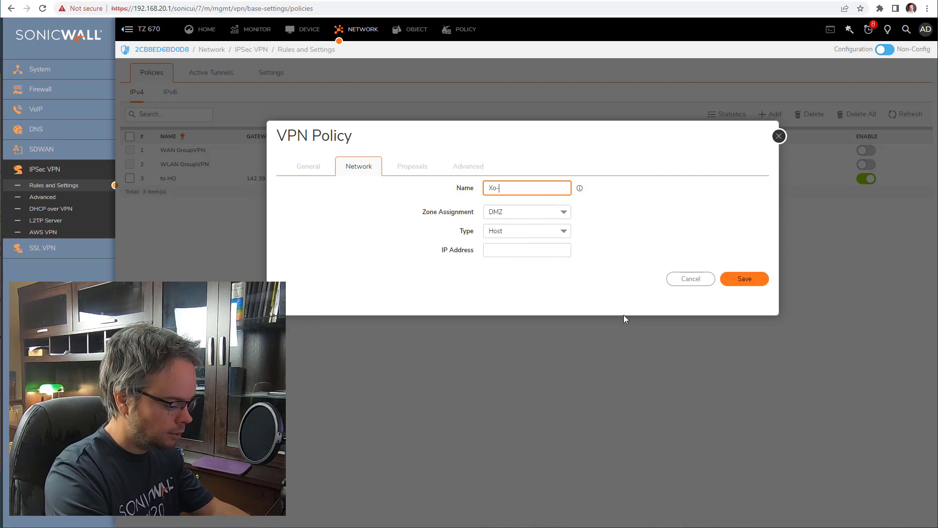
text(TZ470)
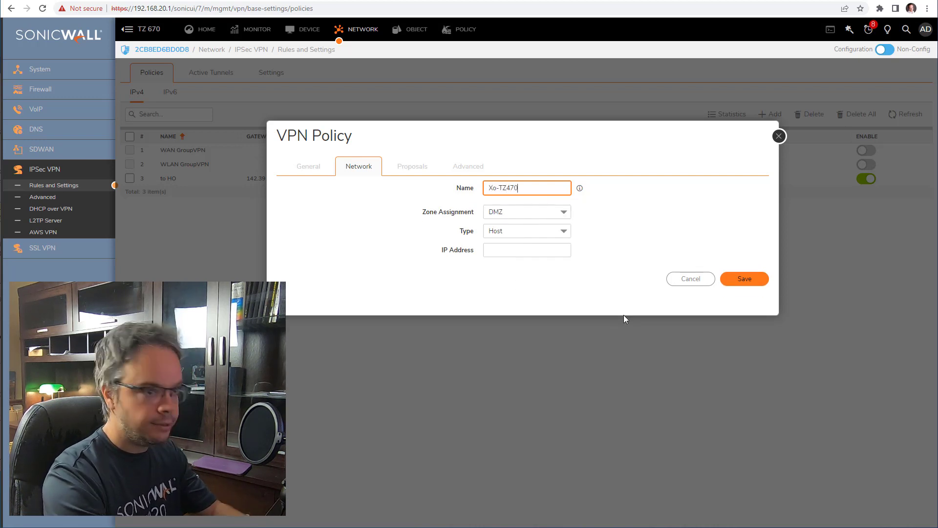
click(532, 213)
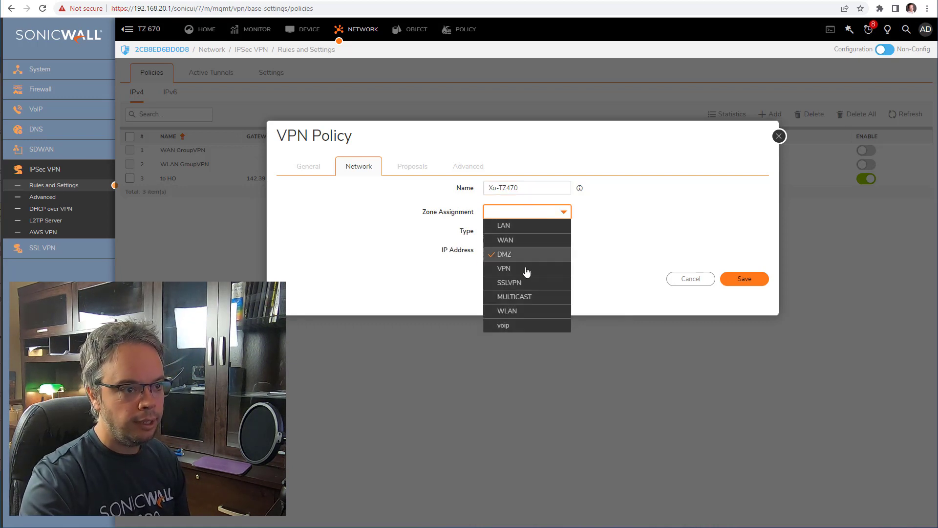
click(529, 269)
- Make Xo-TZ470 a Network of 192.168.10.0 / 255.255.255.0 and save it
click(526, 234)
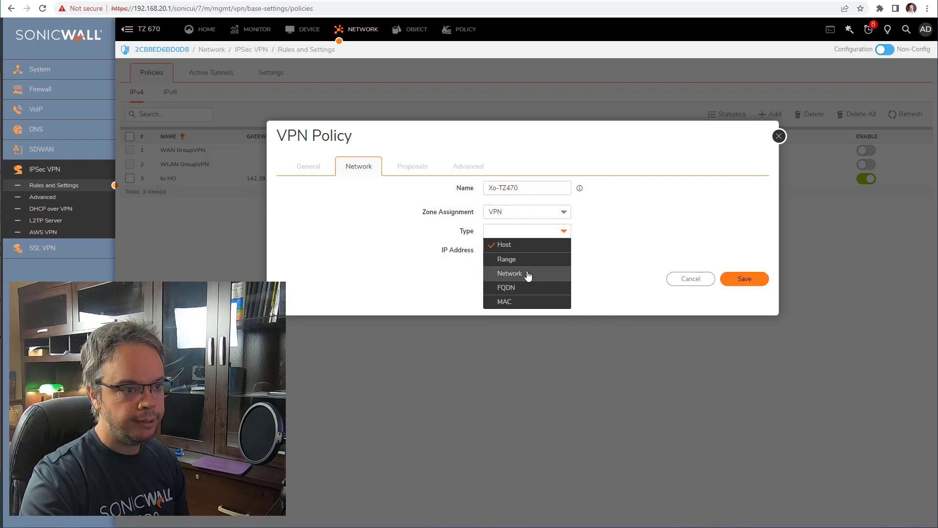
click(525, 272)
click(525, 249)
text(1)
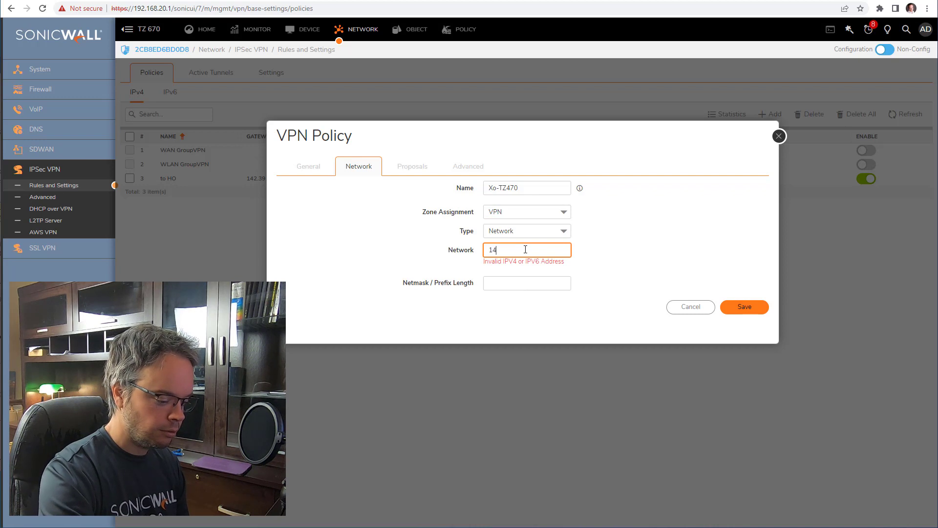
text(92.1)
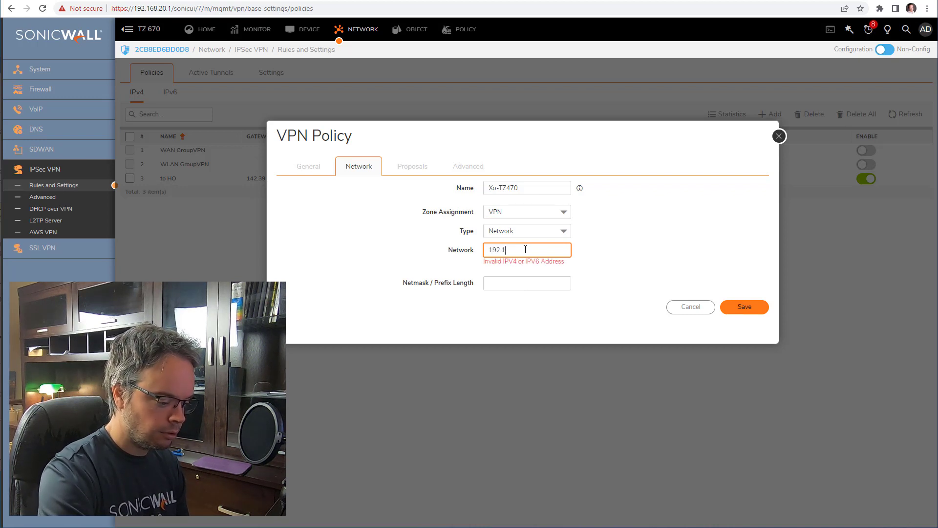
text(68.10.0)
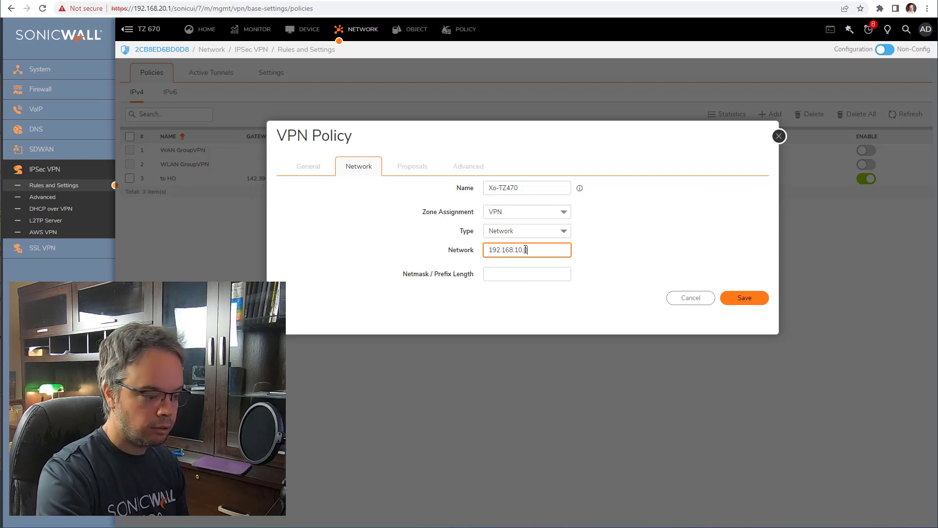
key(Tab)
text(255.255.255.0)
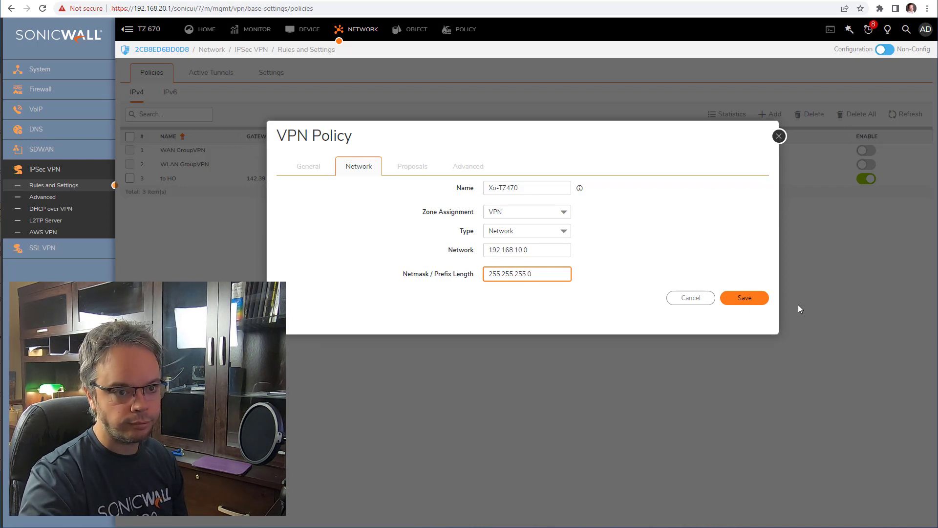
click(763, 300)
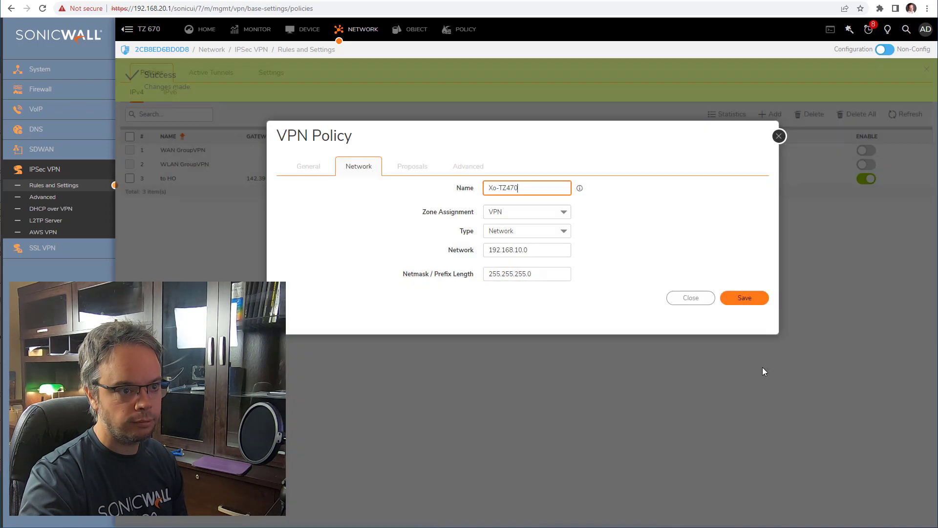
- Start a new destination address group named 'VPN goup'
click(691, 304)
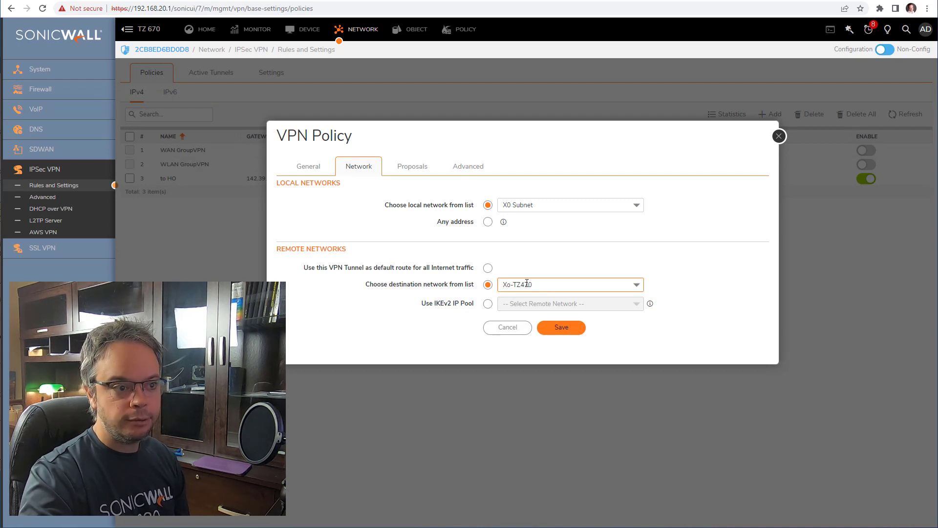
click(559, 288)
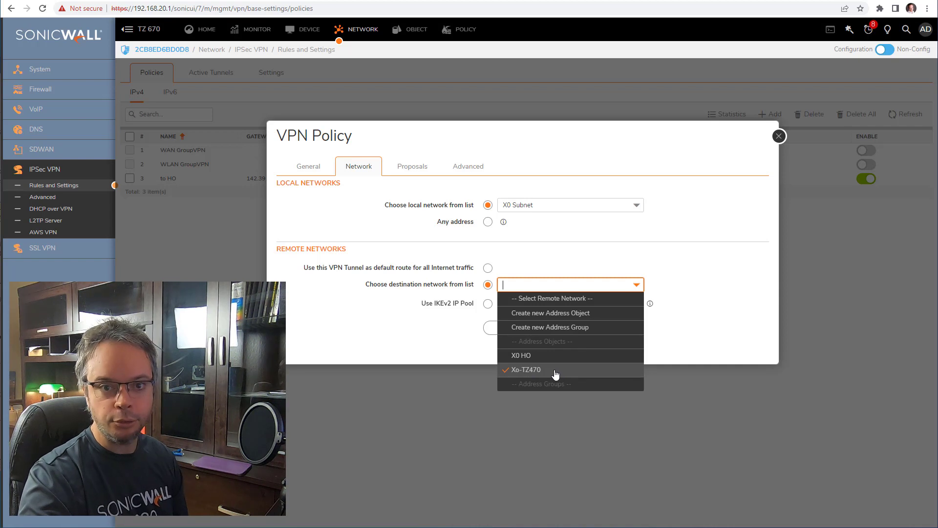
click(582, 329)
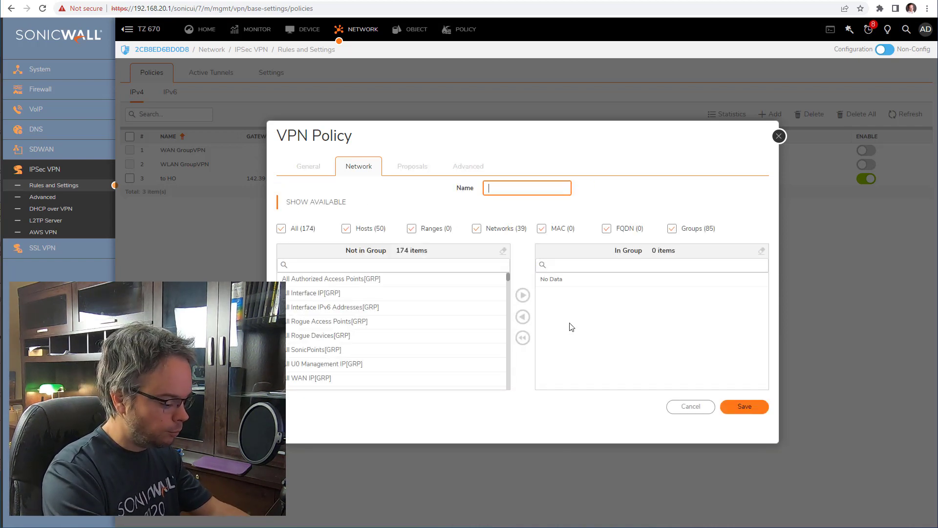
text(VPN )
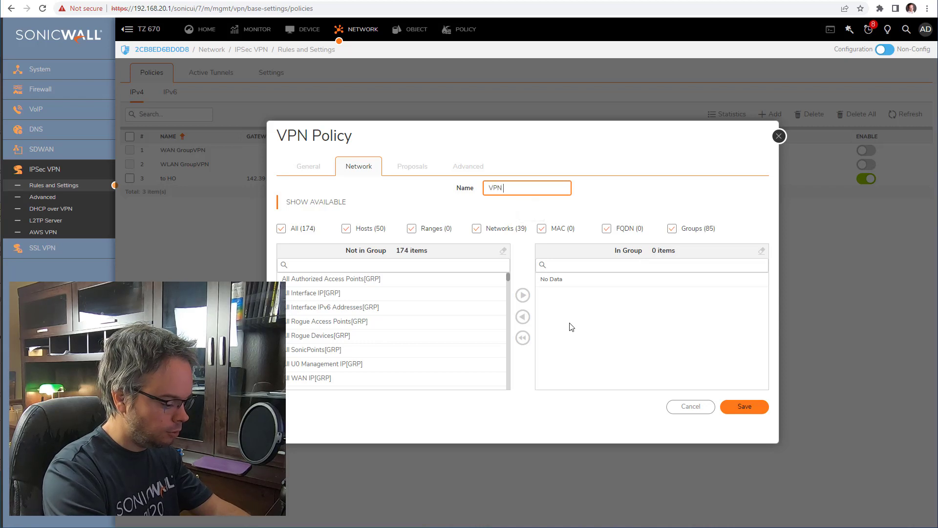
text(goup)
- Add Xo-TZ470 and X0 HO to 'VPN goup' and save the group
click(407, 266)
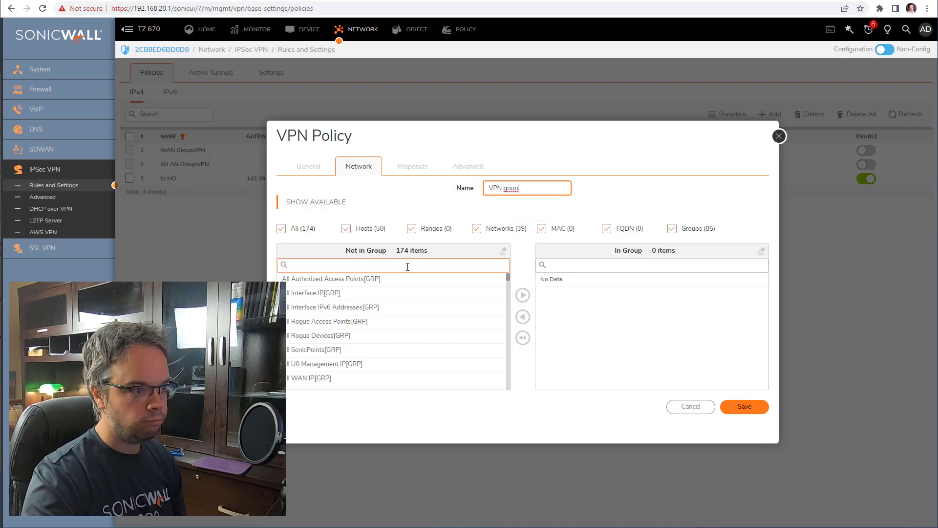
text(xo)
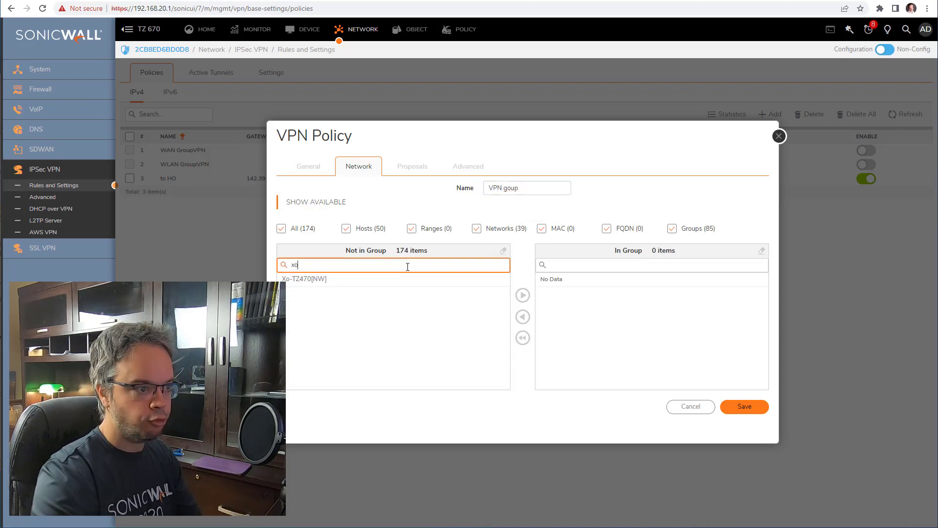
click(292, 280)
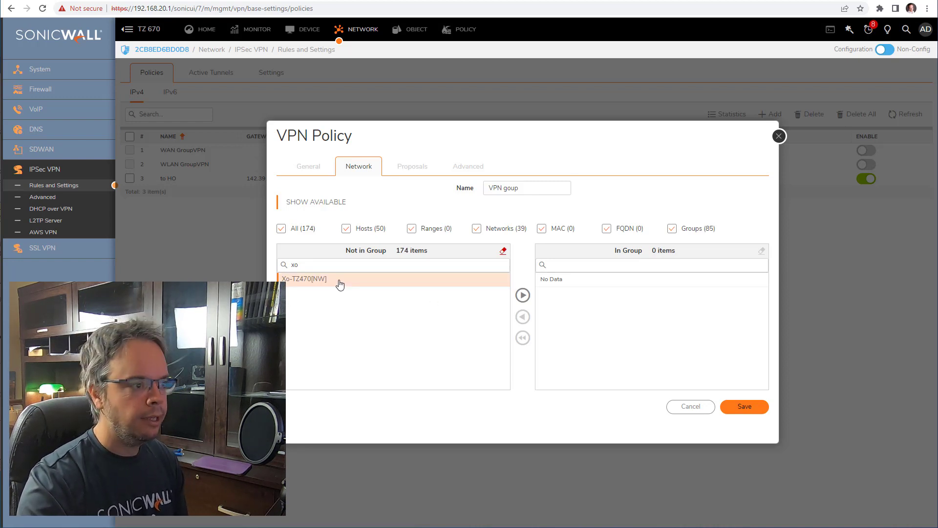
click(522, 295)
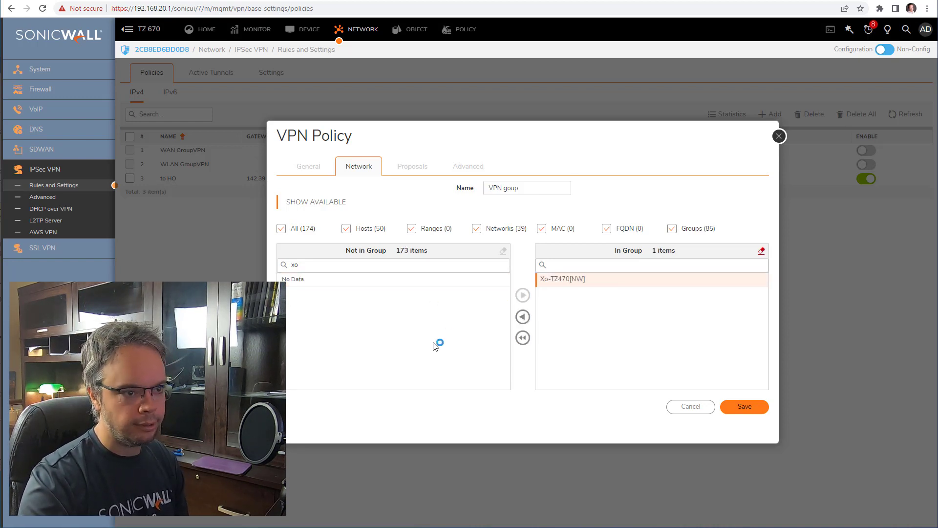
click(317, 266)
text(xo)
key(BackSpace)
text(0)
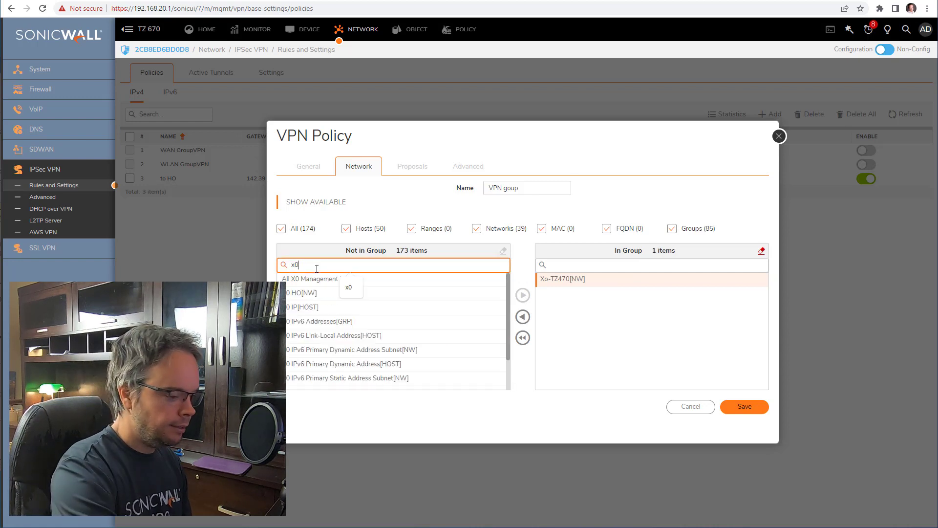
click(318, 295)
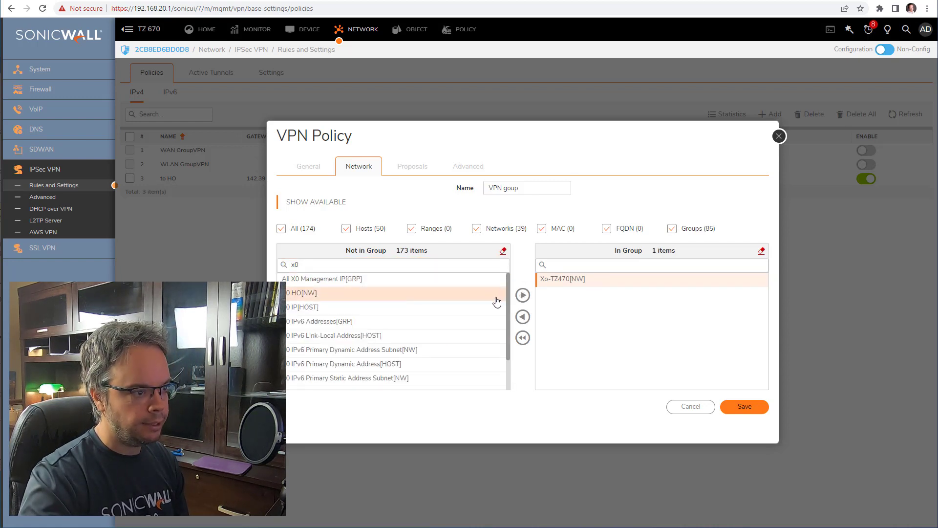
click(522, 296)
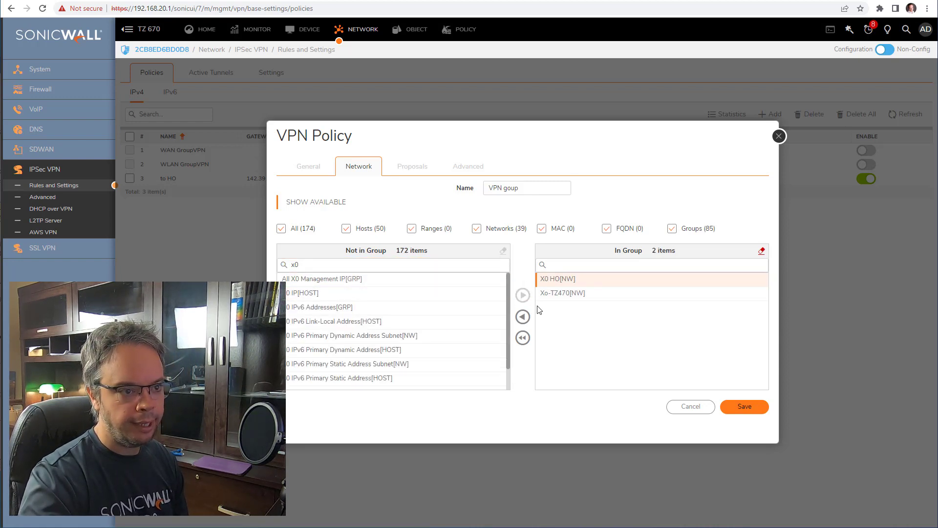
click(761, 413)
- Save the to HO policy with 'VPN goup' as its destination network
click(694, 409)
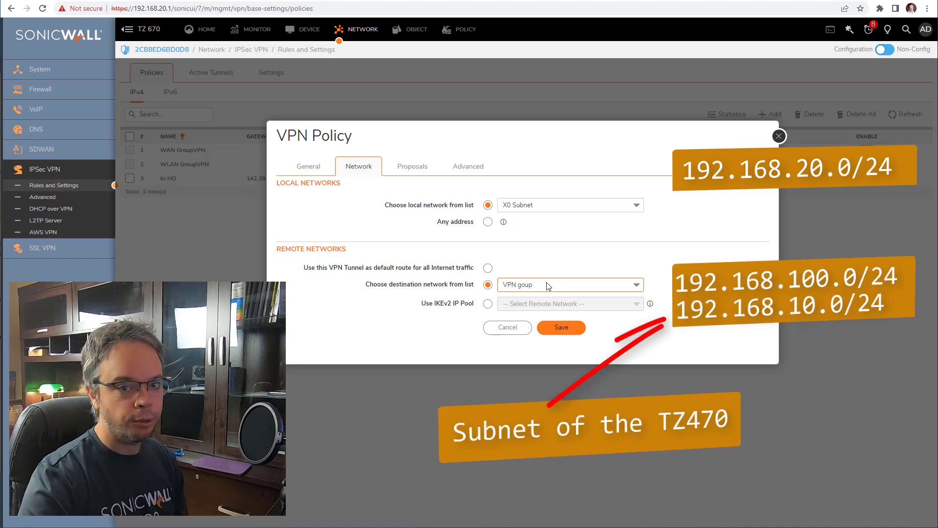
click(568, 331)
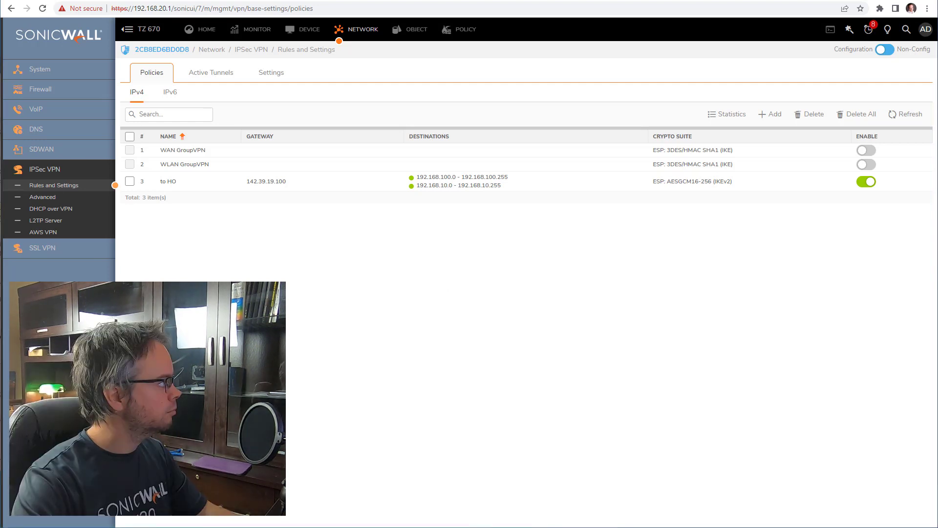
- Run ipconfig in a Command Prompt and select the PC's 192.168.10.227 address
key(Return)
drag(58, 138, 435, 232)
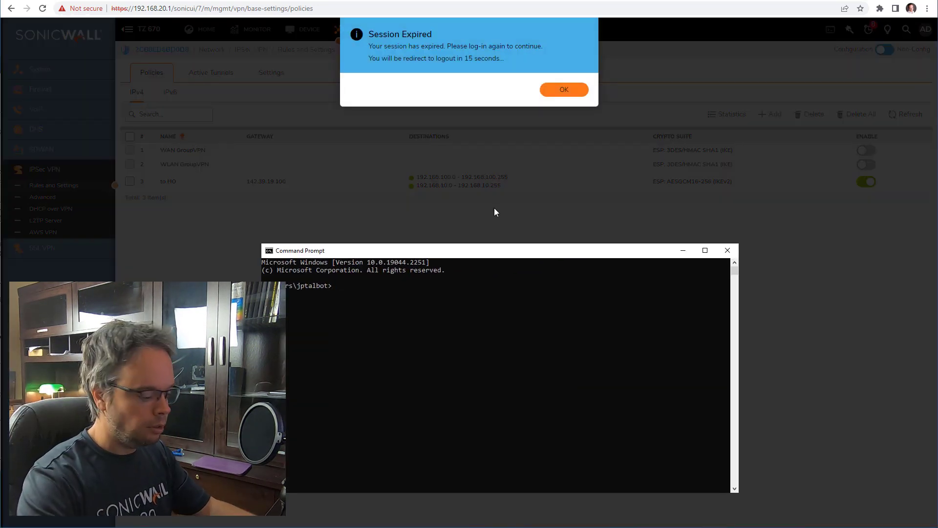
text(ipconfig)
key(Return)
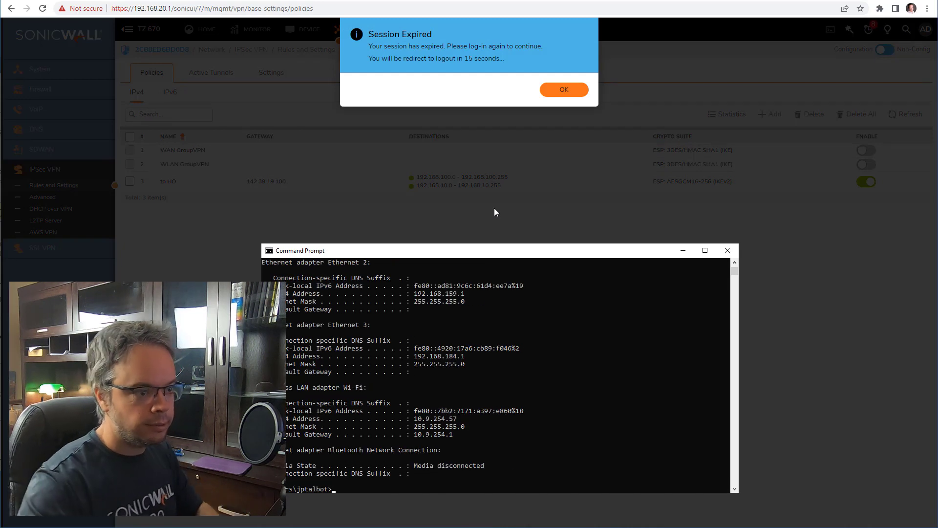
scroll(500, 437, up, 3)
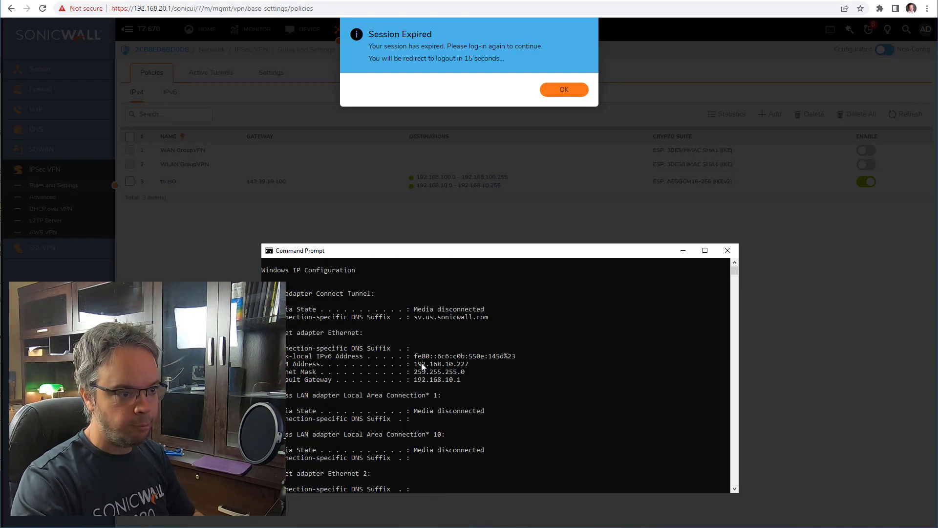
drag(416, 364, 459, 367)
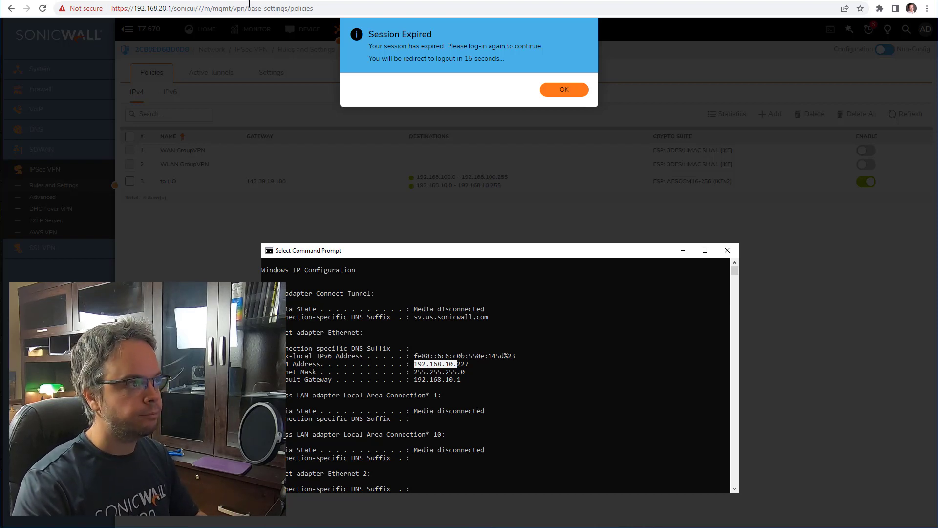
- Log back in to the TZ 470W as admin and take configuration control
click(178, 0)
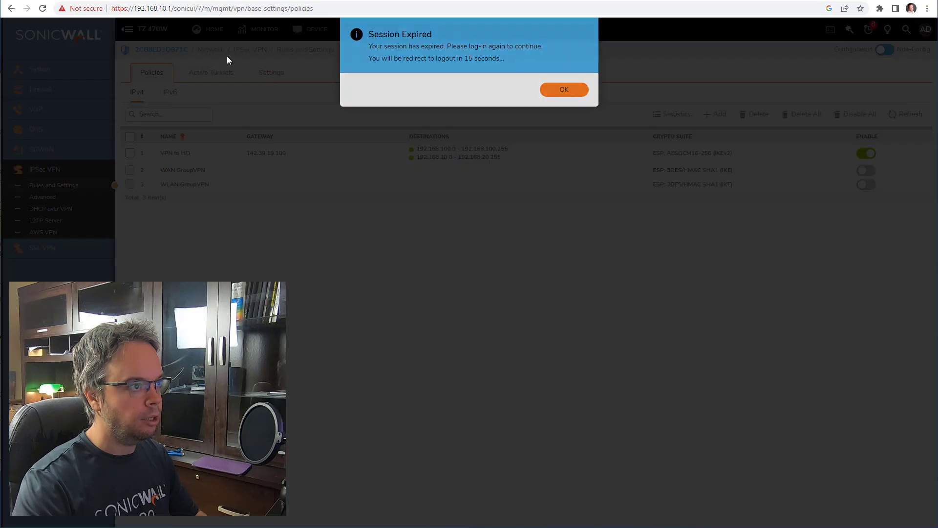
click(565, 91)
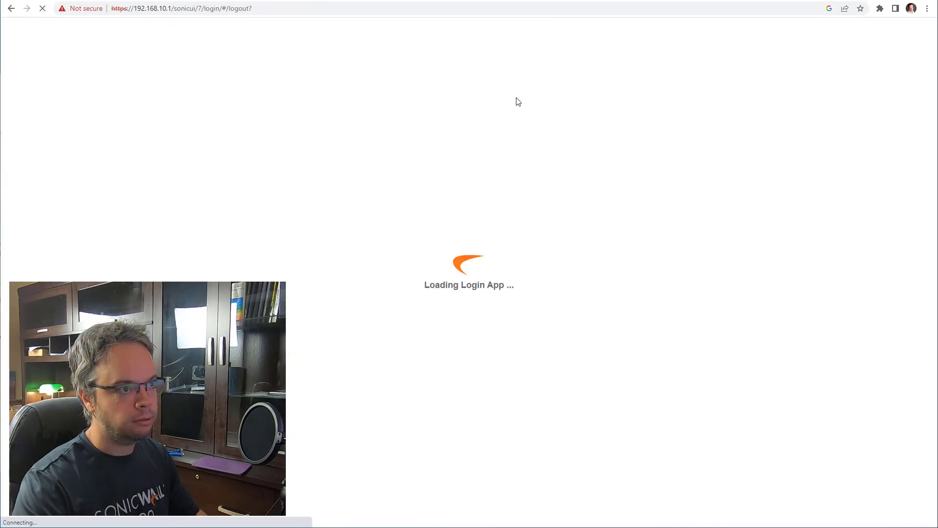
click(554, 322)
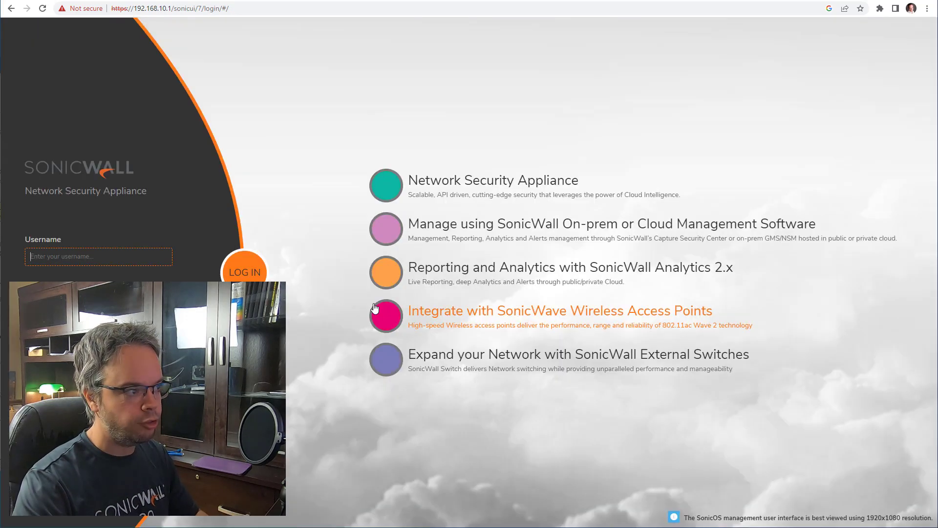
text(admin)
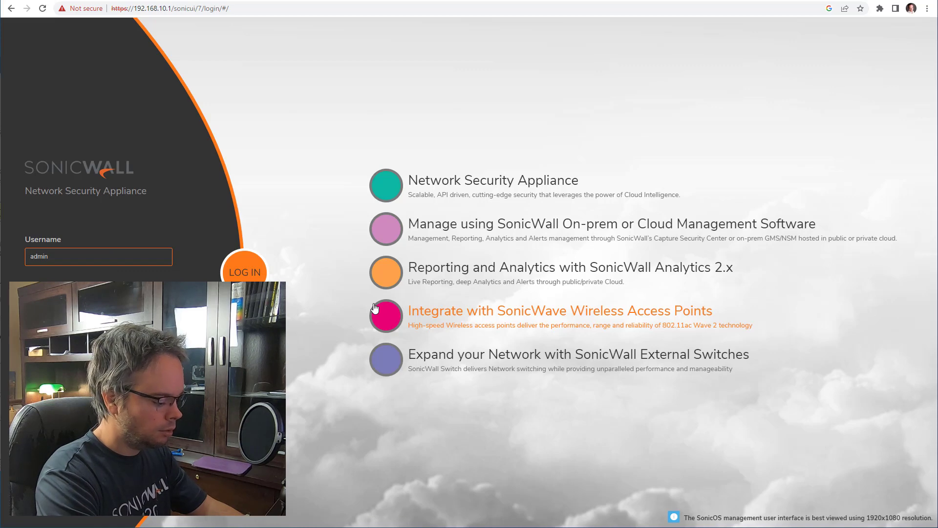
key(Return)
text(*****)
key(Return)
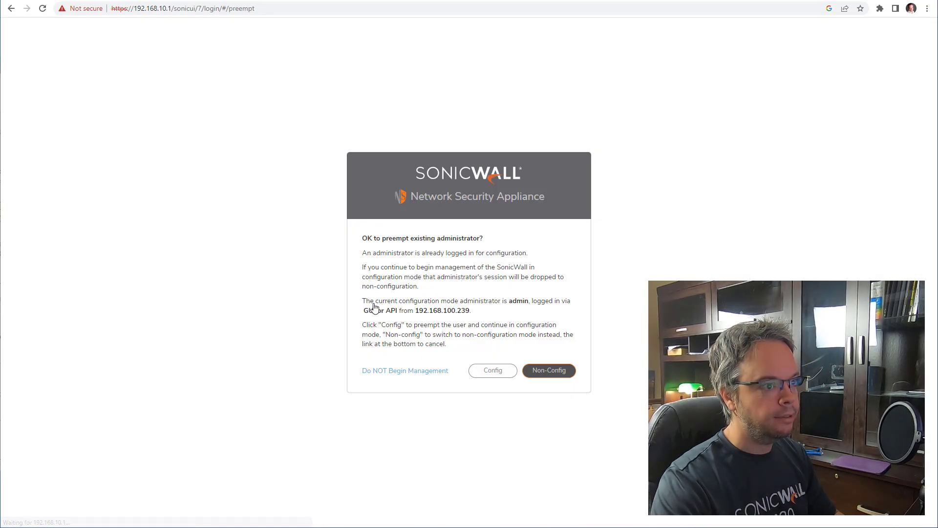
click(502, 376)
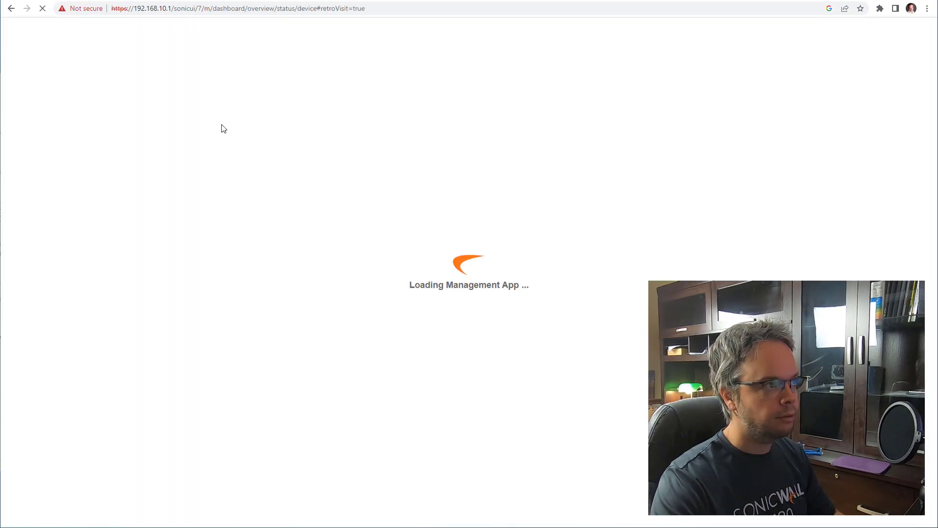
key(alt+Tab)
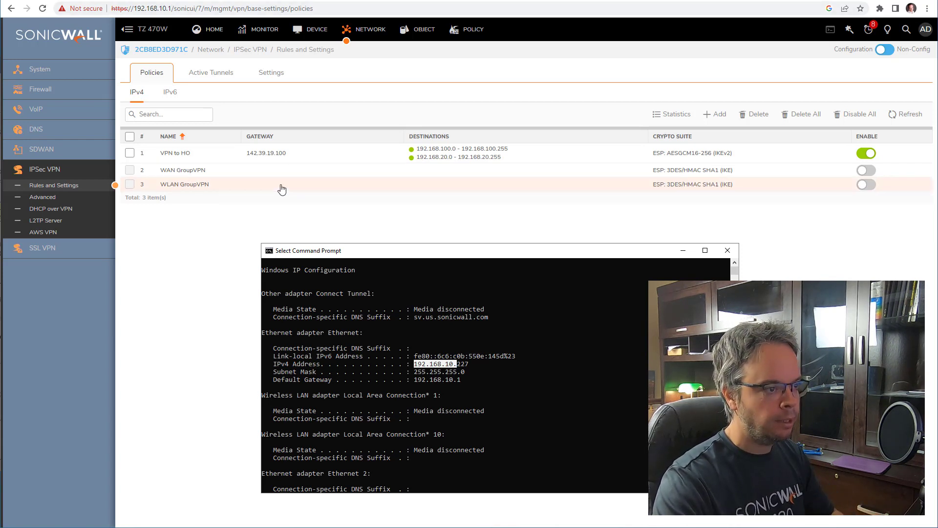
- Ping 192.168.100.1 from the Command Prompt
click(458, 407)
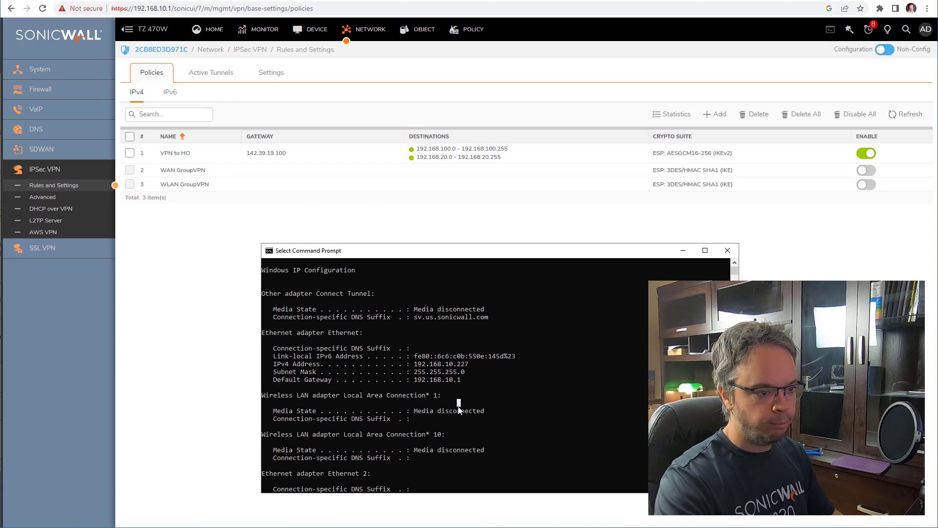
key(Up)
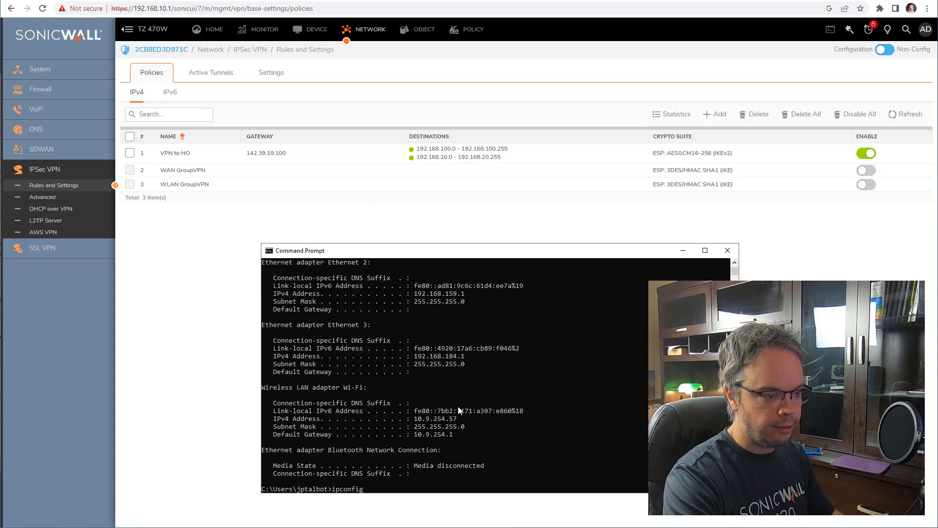
key(BackSpace)
key(BackSpace)
key(BackSpace)
key(BackSpace)
key(BackSpace)
key(BackSpace)
key(BackSpace)
key(BackSpace)
text(1)
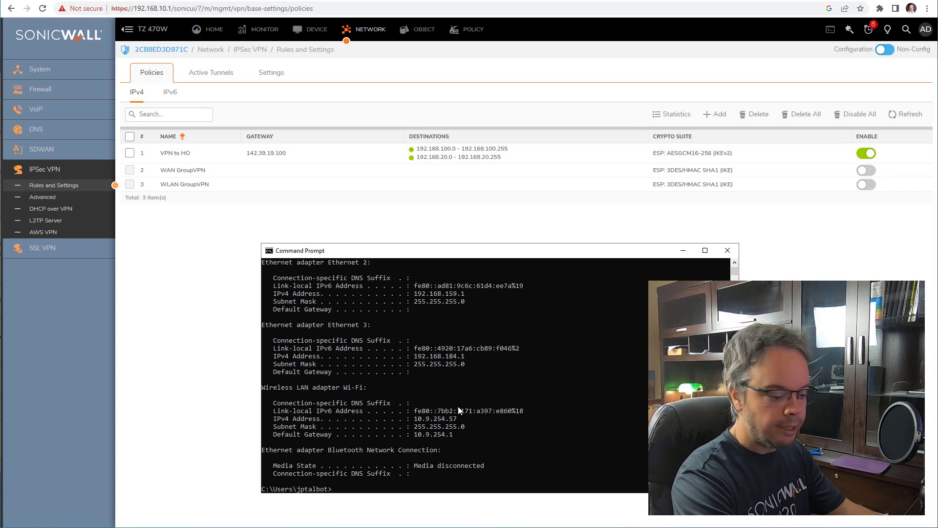
text(92.)
key(Return)
text(1)
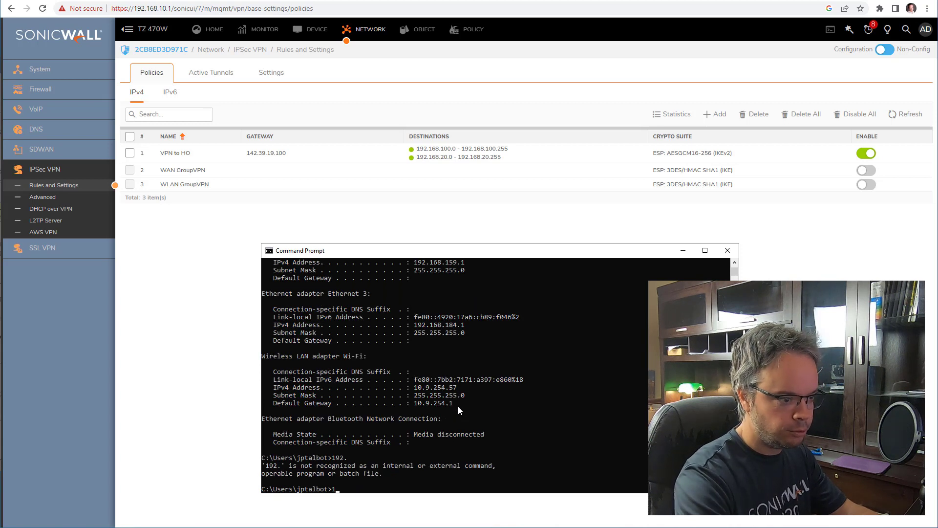
key(BackSpace)
text(pi)
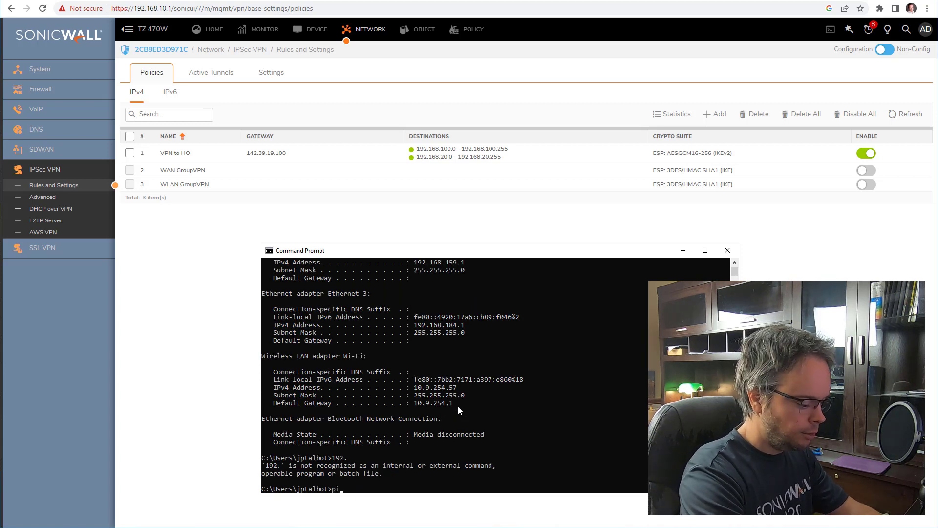
text(ng 192.168.100.1)
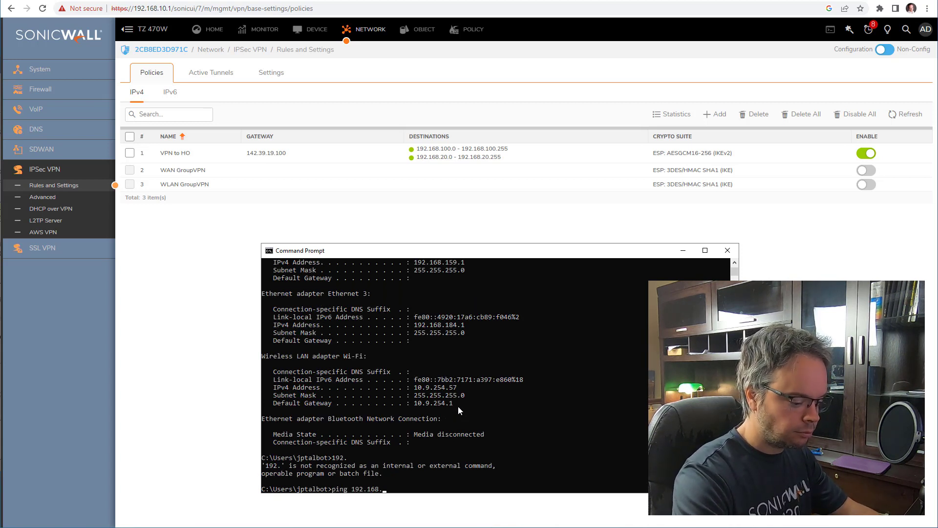
key(Return)
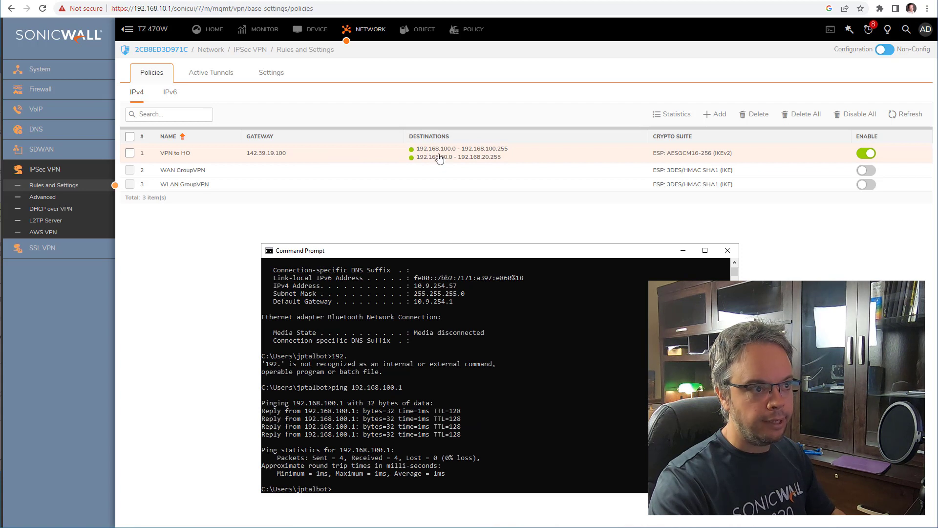
mouse_move(449, 154)
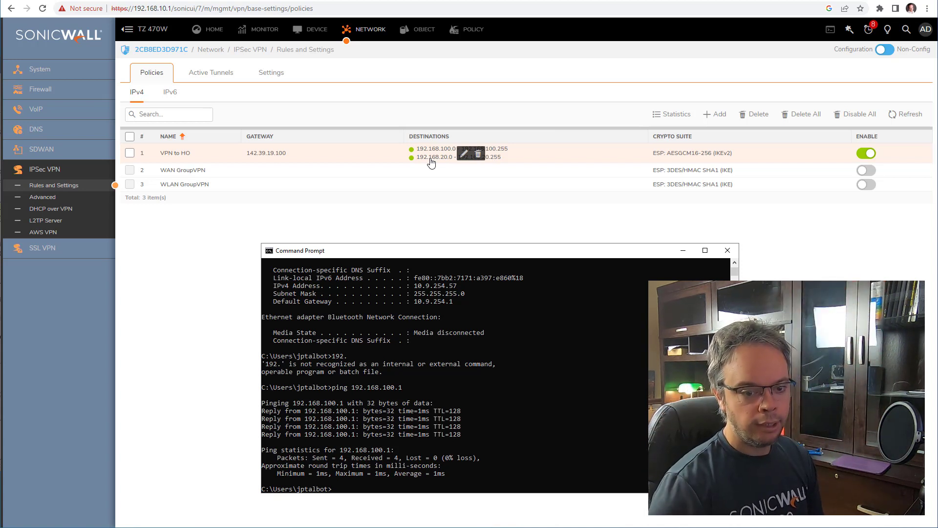
- Ping 192.168.20.1, then bring the firewall page back in front
key(Up)
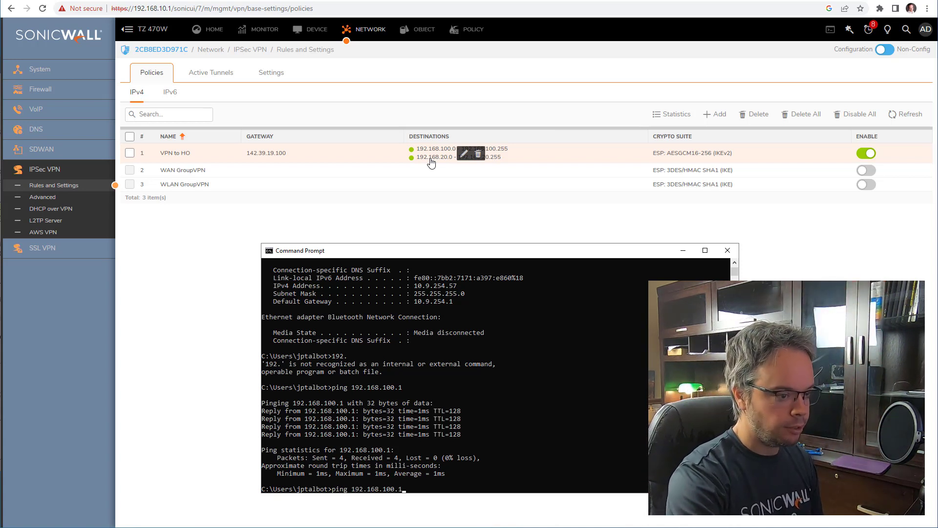
key(Left)
key(Left)
key(BackSpace)
key(BackSpace)
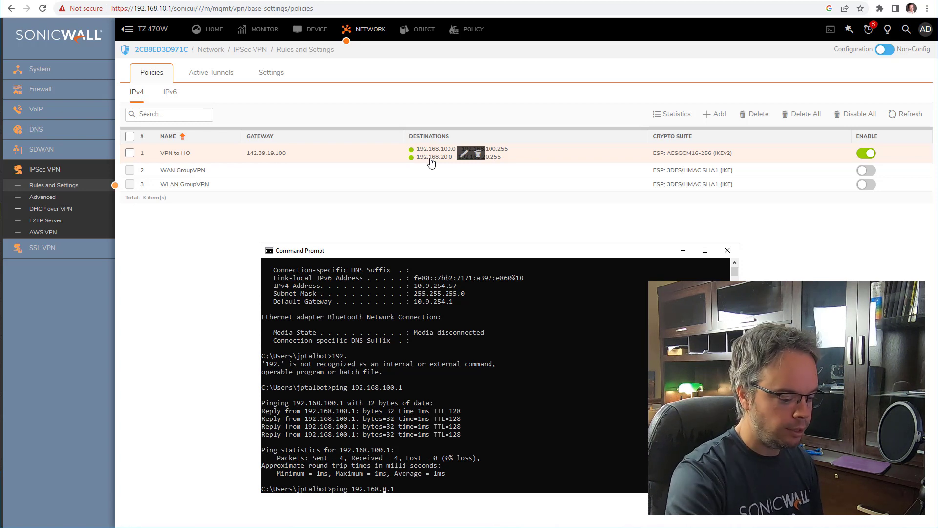
text(2)
key(Return)
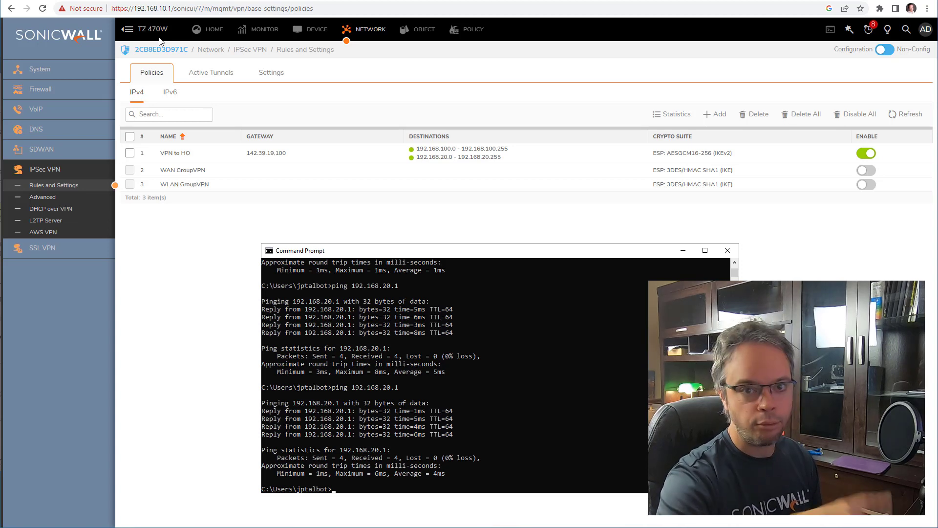
click(312, 240)
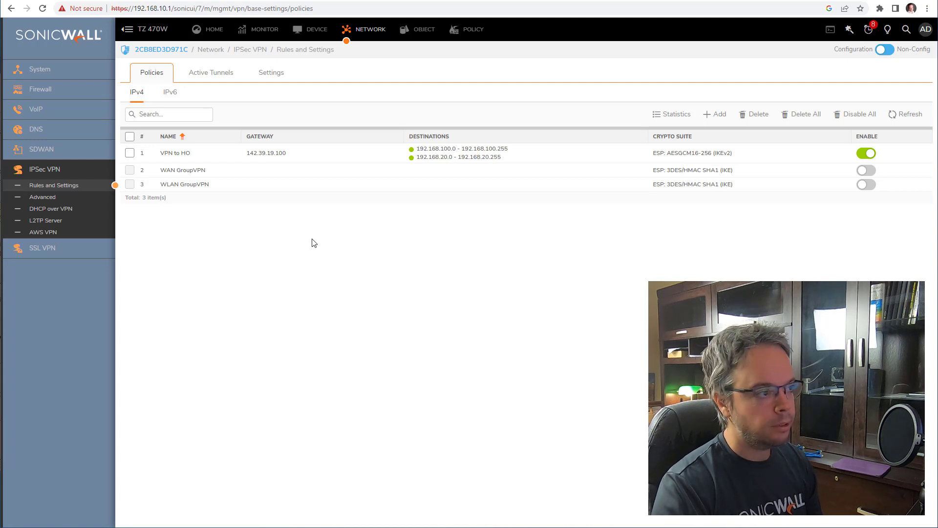
- On the NSA 3700, check SSL VPN Client Settings and the SSLNet 10.101.10.0/255.255.255.0 address object
click(79, 0)
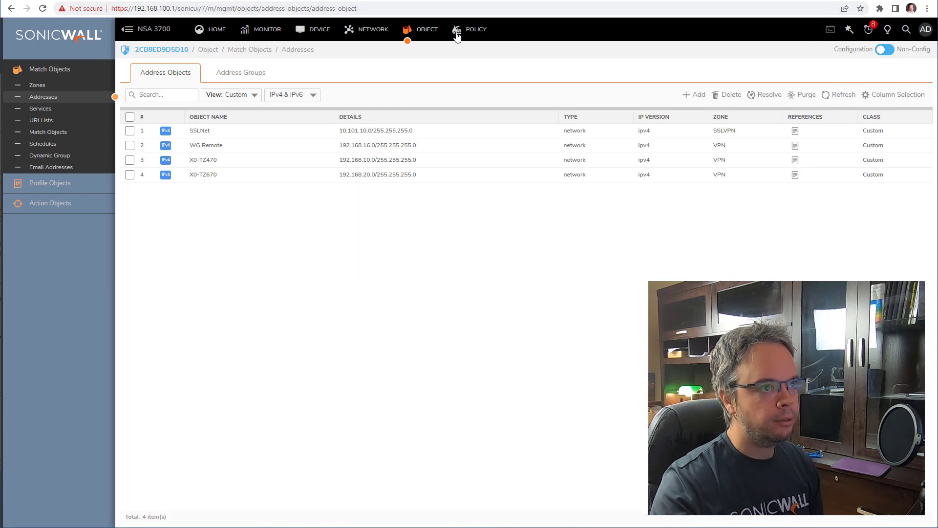
click(362, 32)
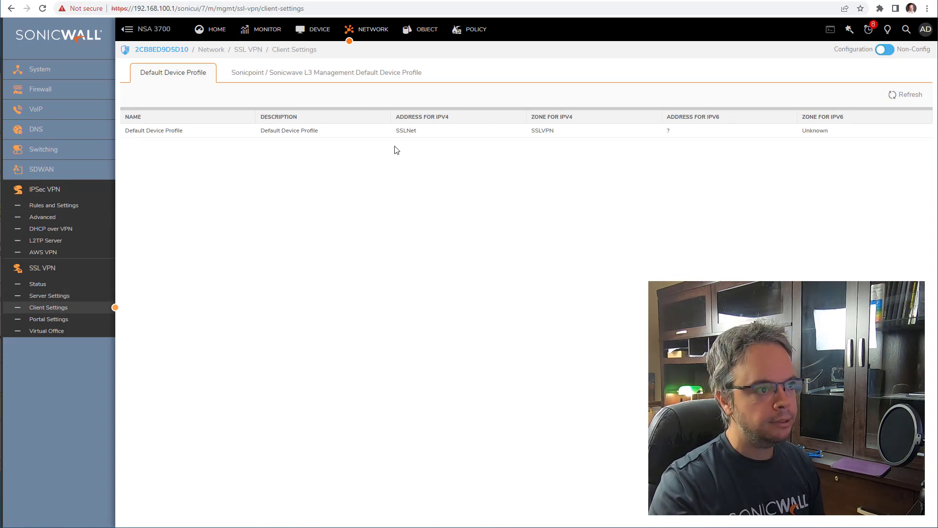
drag(401, 117, 450, 117)
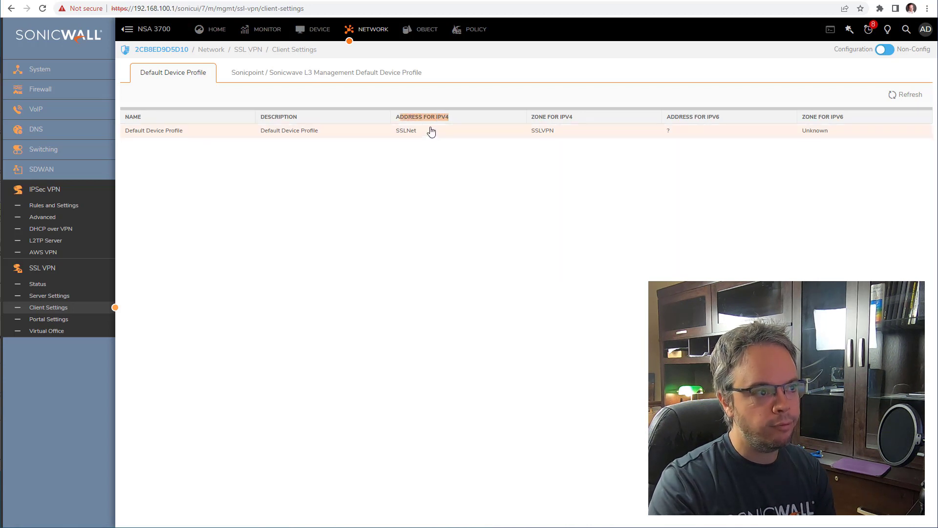
mouse_move(404, 131)
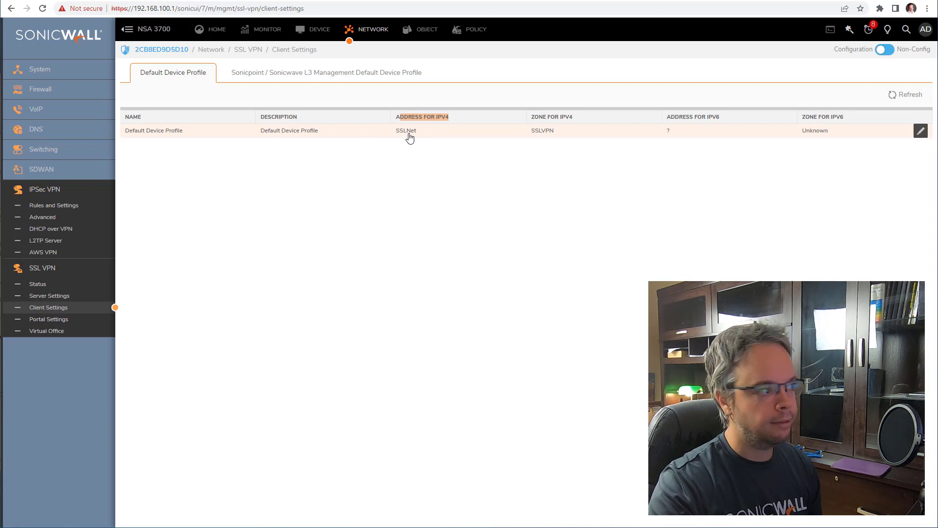
click(421, 30)
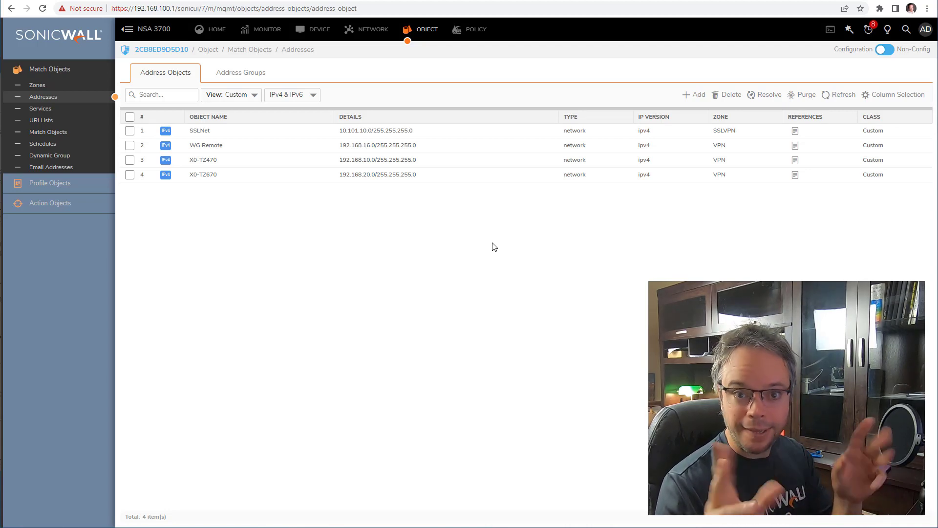
click(376, 30)
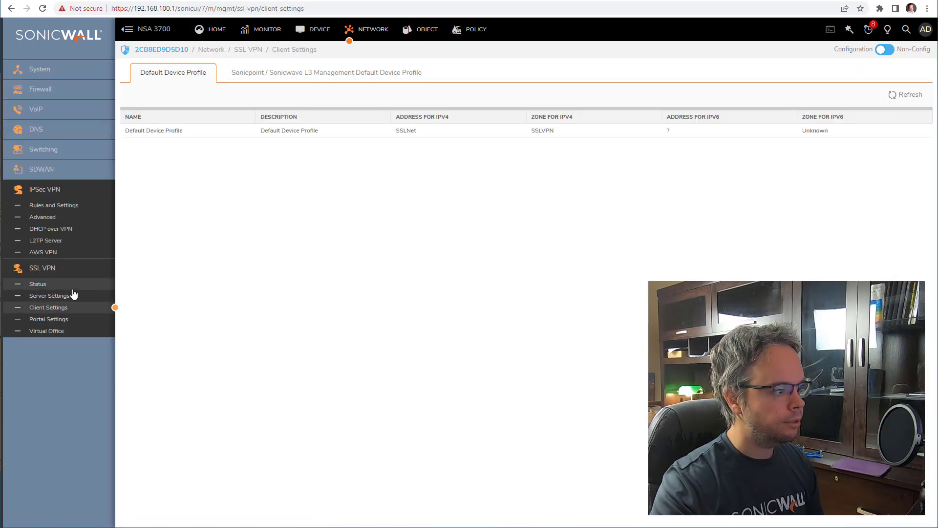
- Inspect the to TZ470 IPsec policy's local and remote networks on the NSA 3700, then cancel unchanged
click(69, 208)
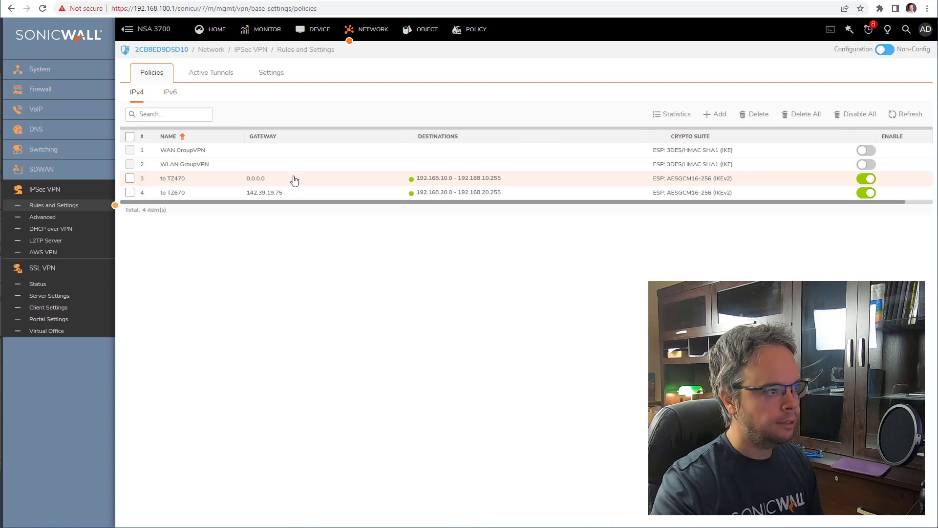
click(314, 179)
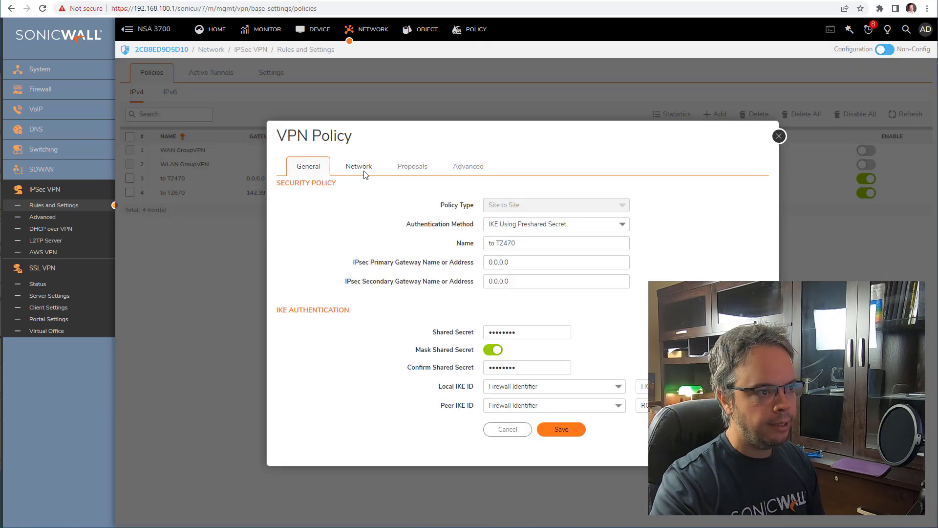
click(363, 172)
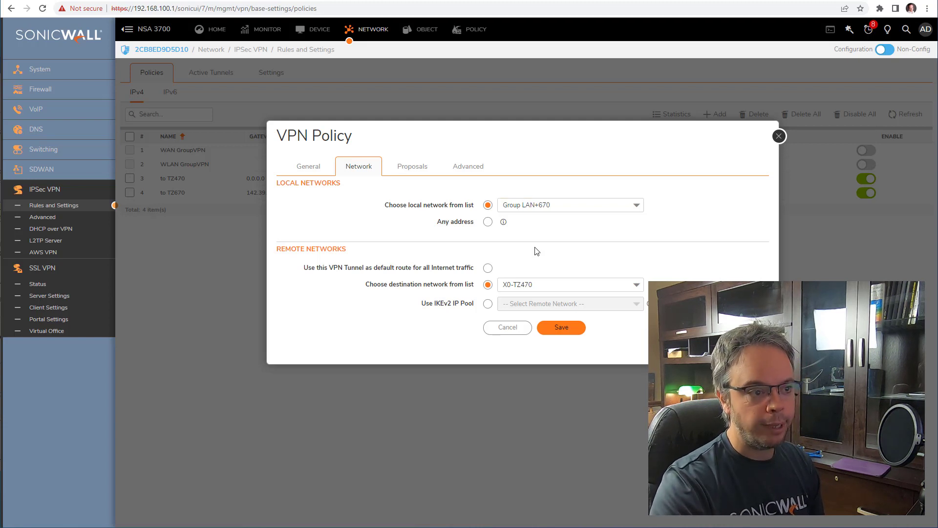
click(506, 327)
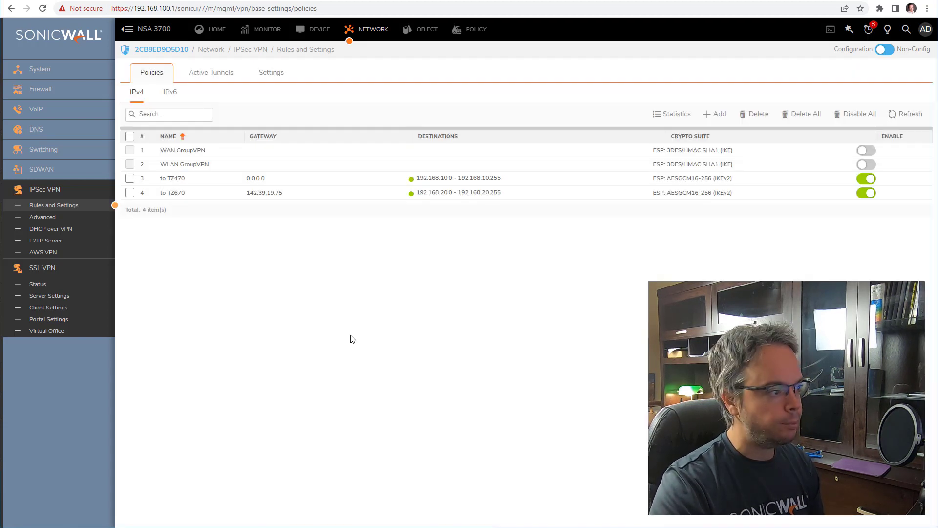
- Open the Default Device Profile's Client Routes in the SSL VPN client settings
click(70, 296)
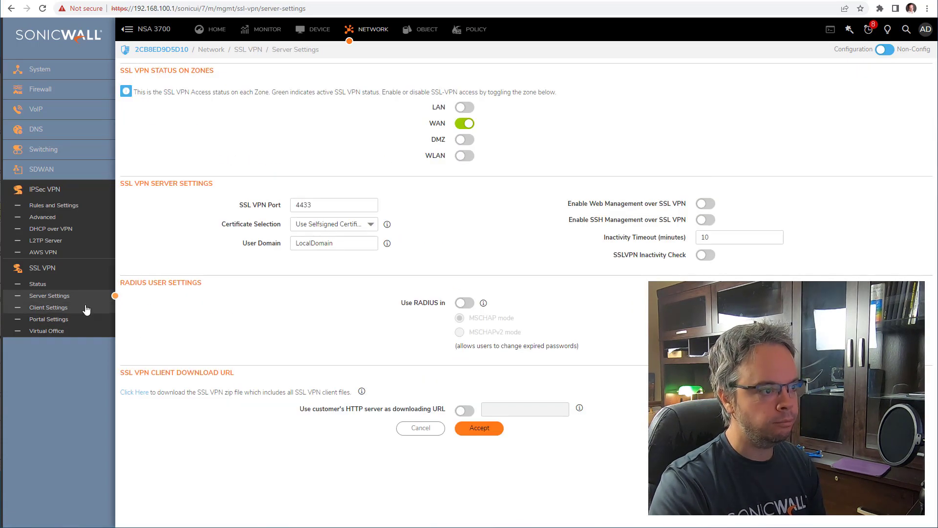
click(65, 308)
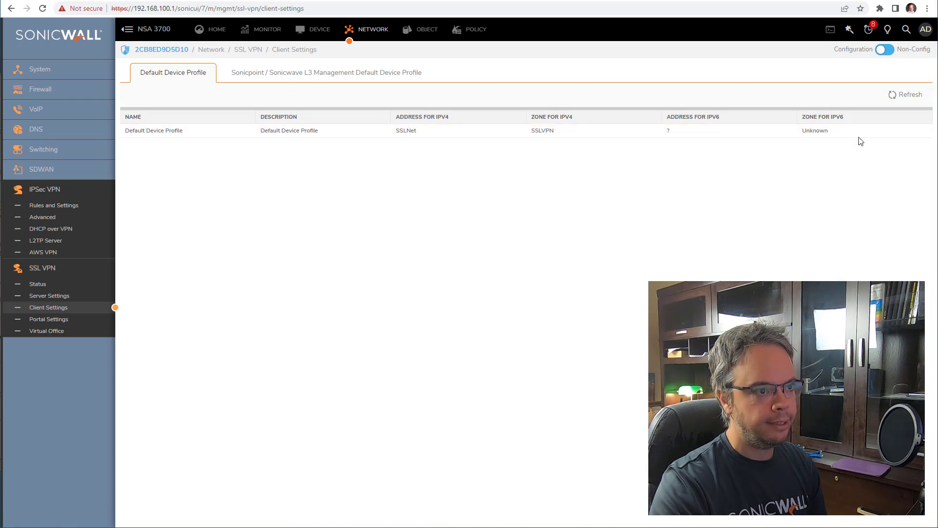
mouse_move(888, 133)
click(922, 132)
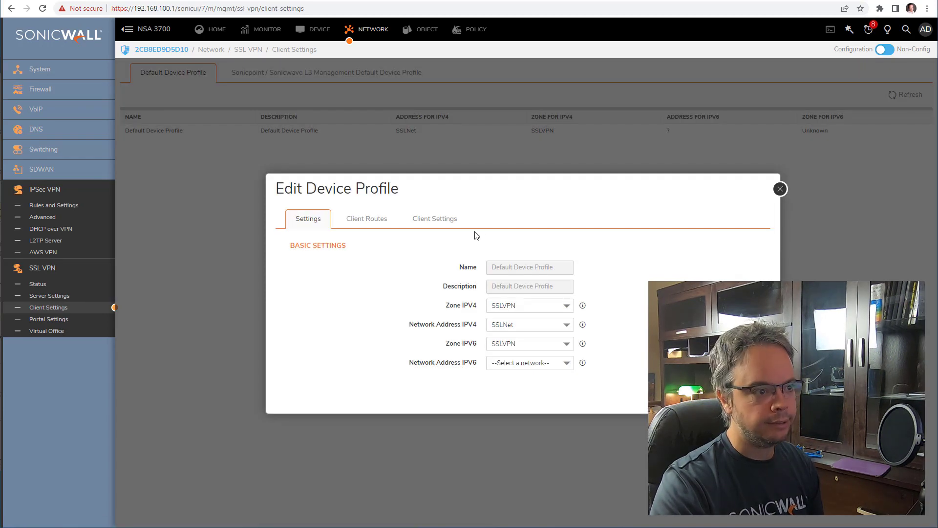
click(362, 224)
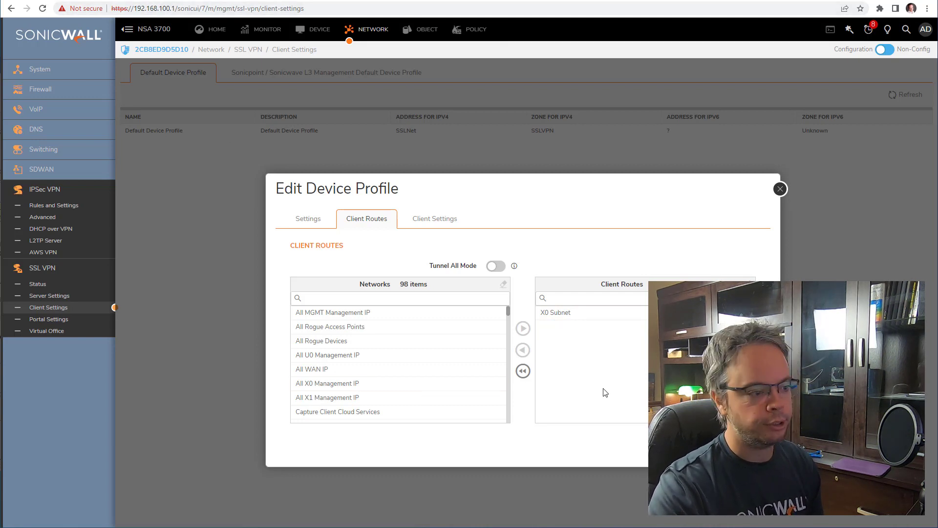
- Add X0-TZ470 and X0-TZ670 to the client routes, save, and accept the NetExtender reset warning
click(336, 296)
text(x0)
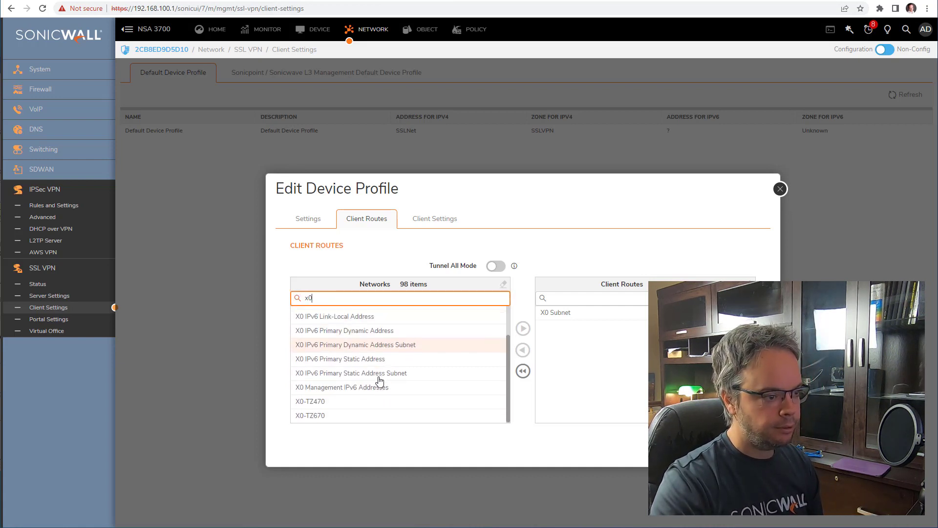
scroll(369, 366, down, 2)
drag(356, 400, 522, 329)
click(335, 415)
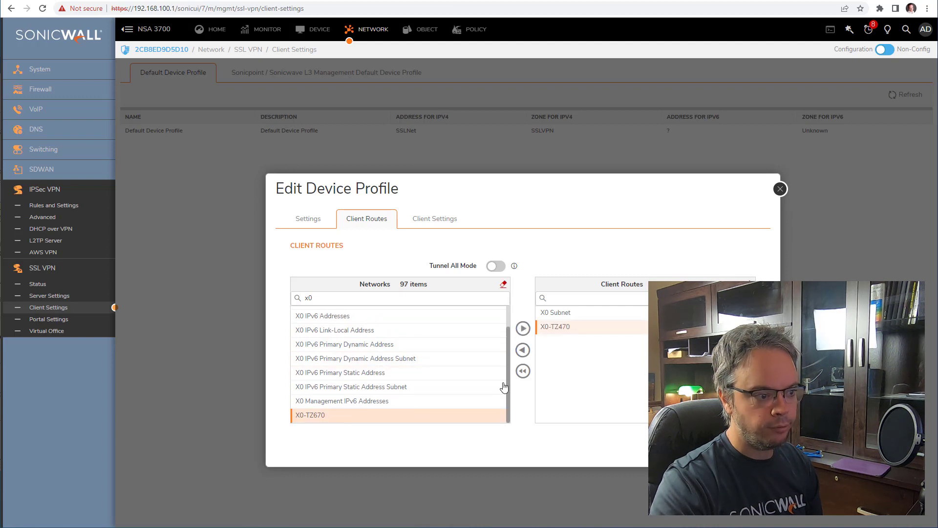
click(523, 329)
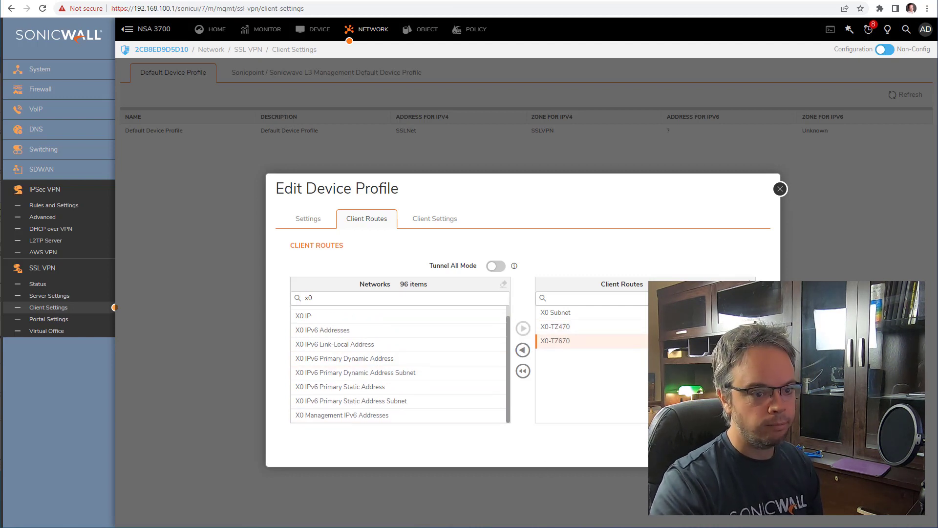
click(746, 449)
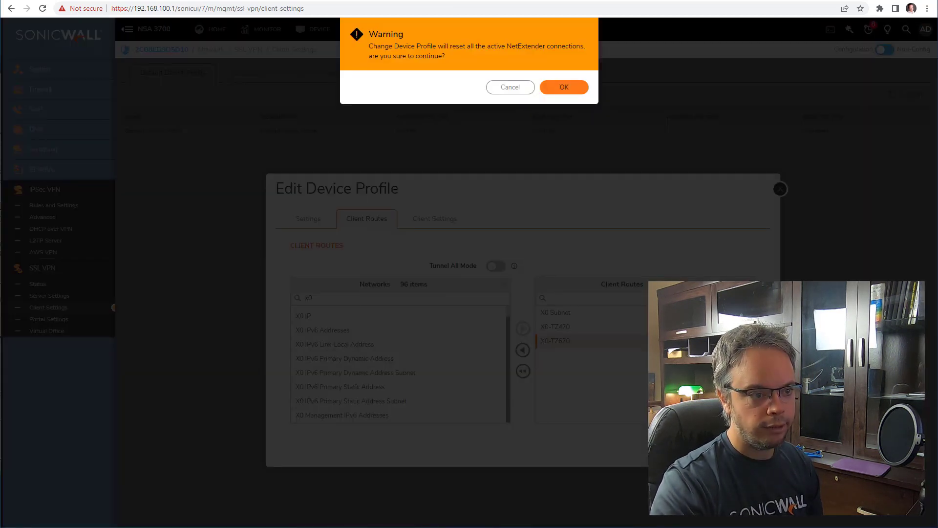
click(571, 91)
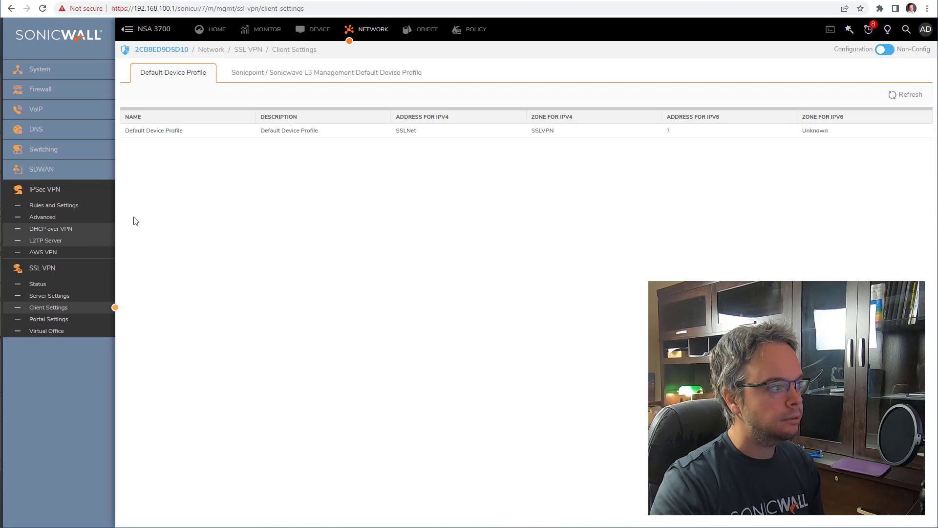
- Open the local VPN user's VPN Access networks and remove X0-TZ470 from Selected Networks
click(319, 31)
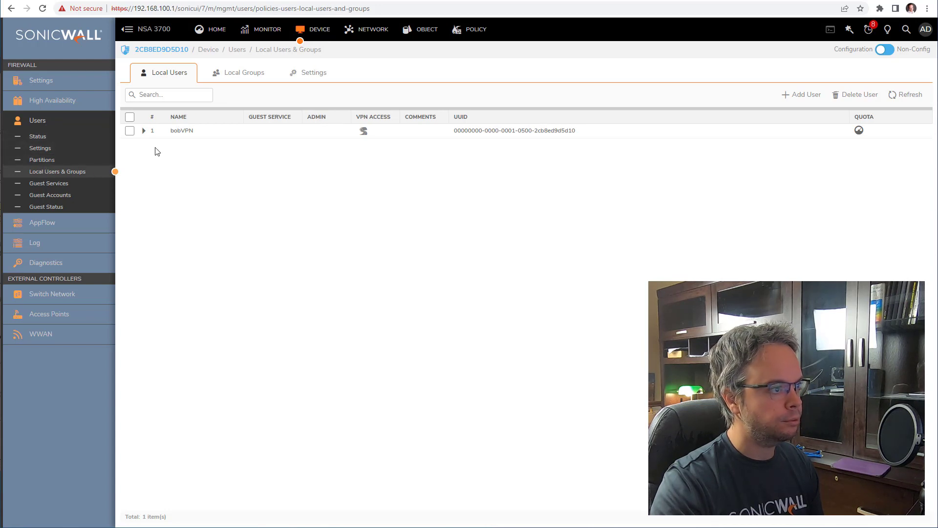
mouse_move(190, 137)
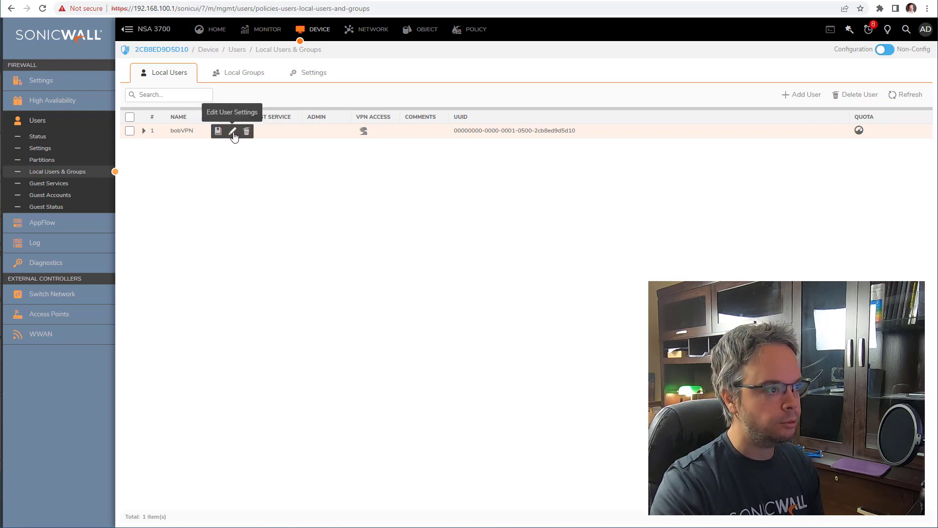
click(232, 130)
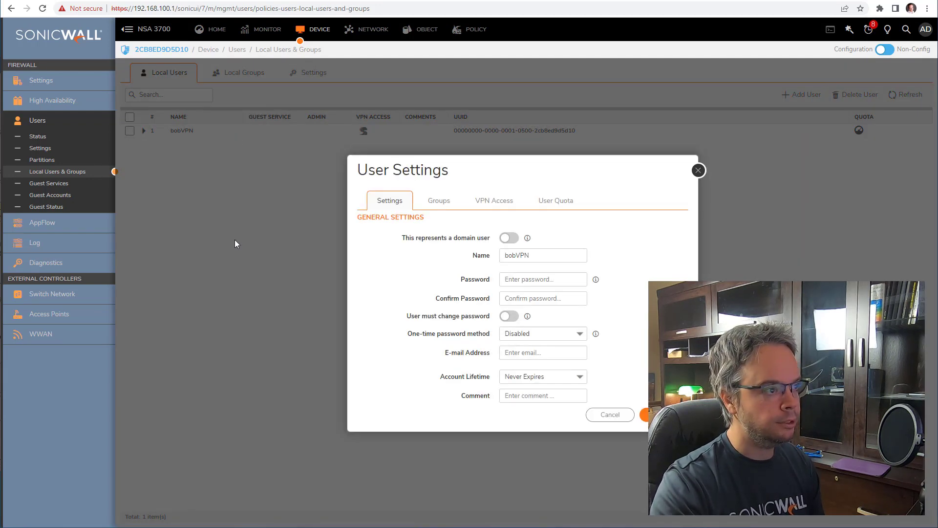
click(488, 207)
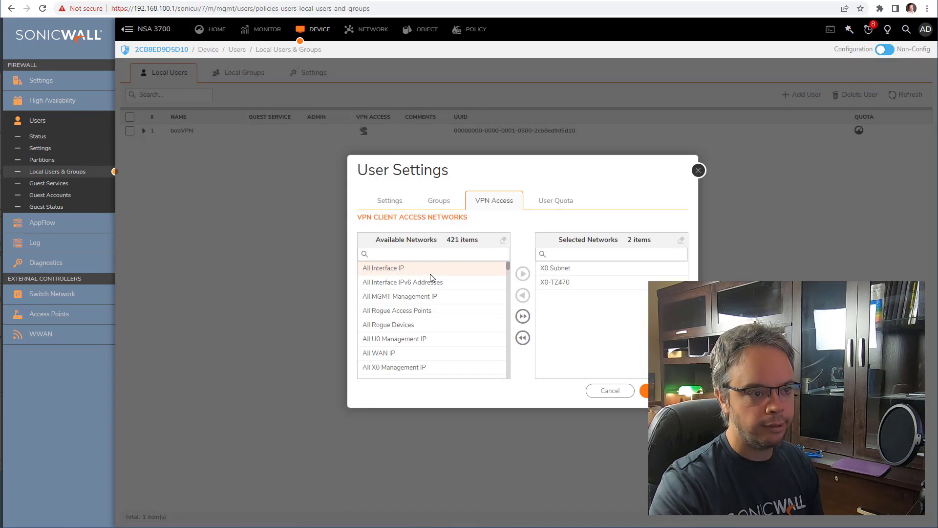
click(570, 283)
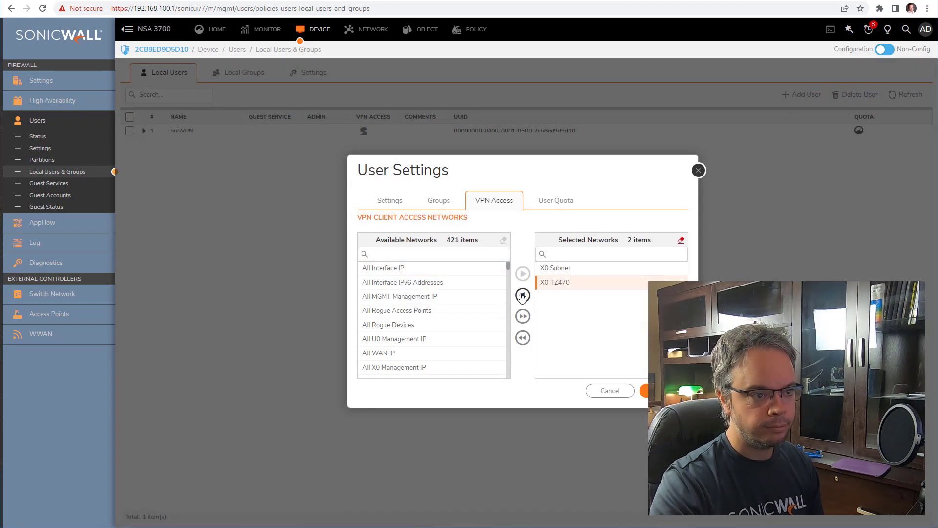
click(522, 295)
click(427, 256)
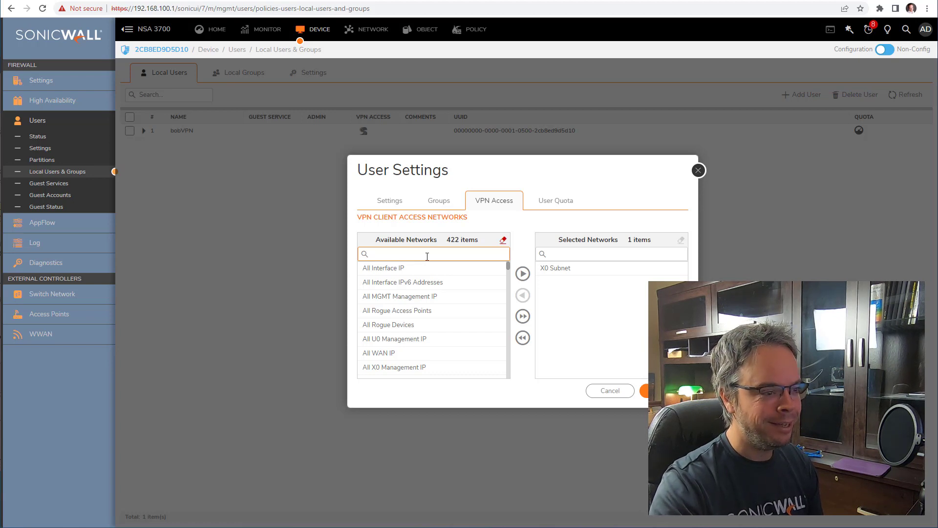
click(476, 204)
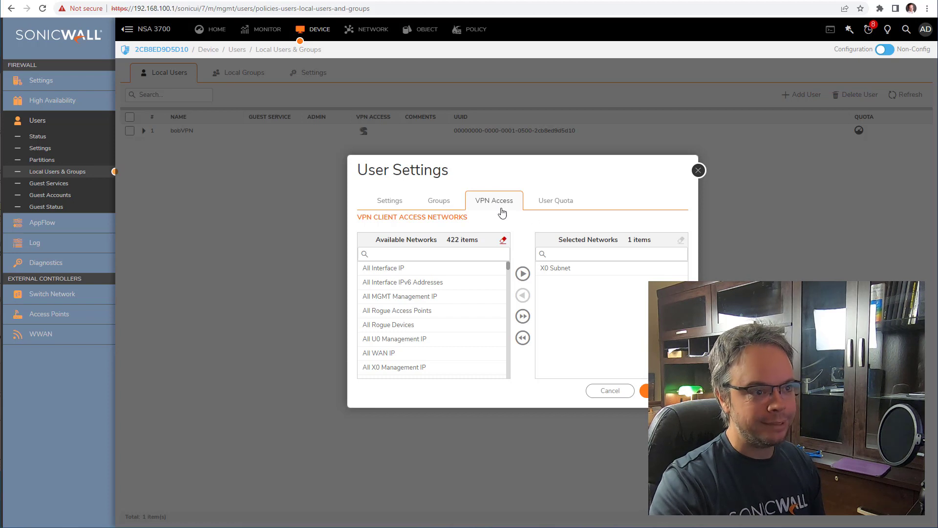
- Add X0-TZ470 and X0-TZ670 to the user's Selected Networks alongside X0 Subnet and save
click(429, 254)
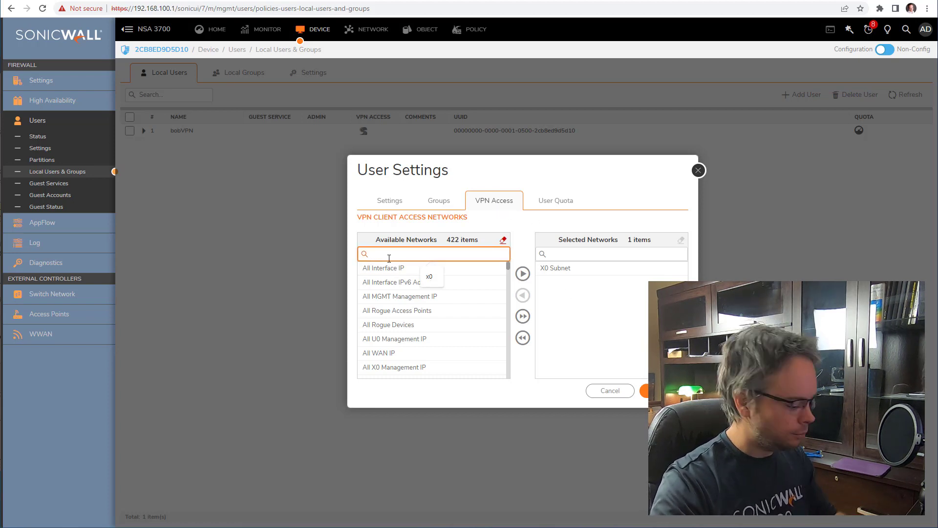
text(x0)
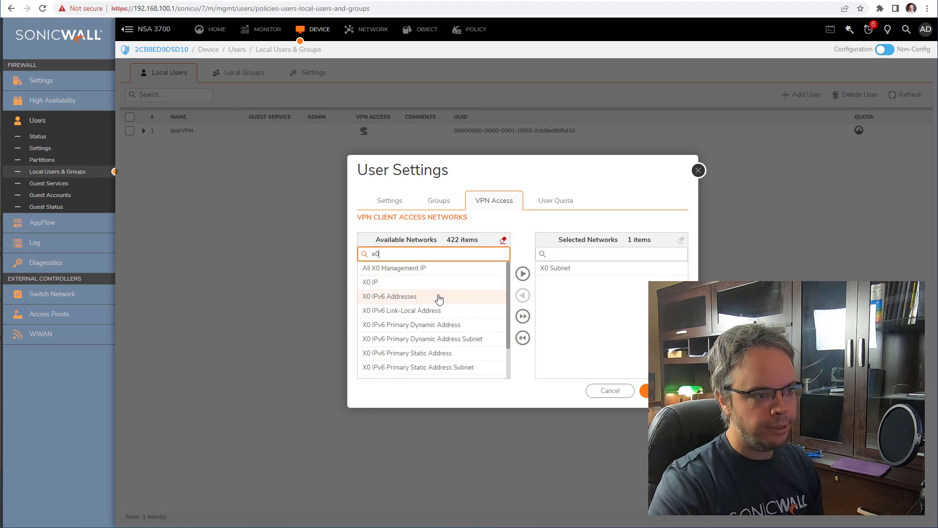
scroll(439, 298, down, 3)
click(415, 370)
click(522, 273)
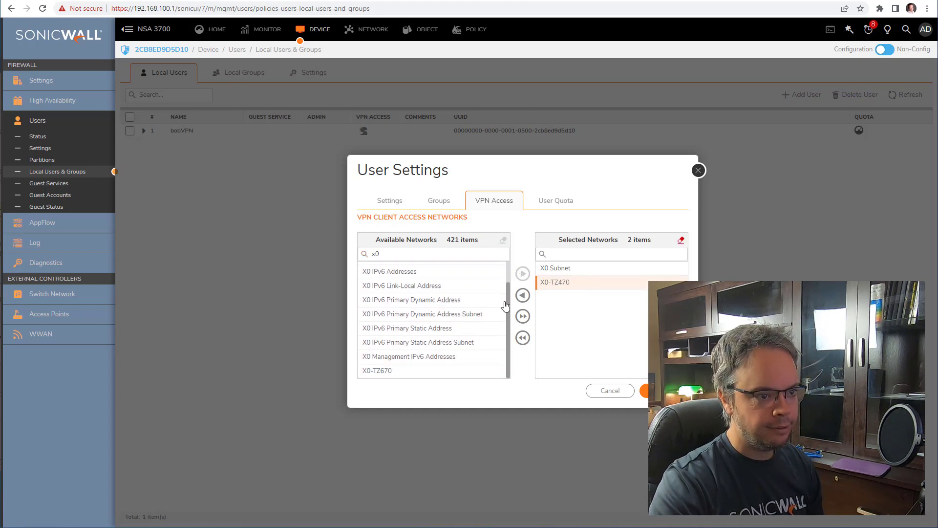
click(420, 370)
click(522, 273)
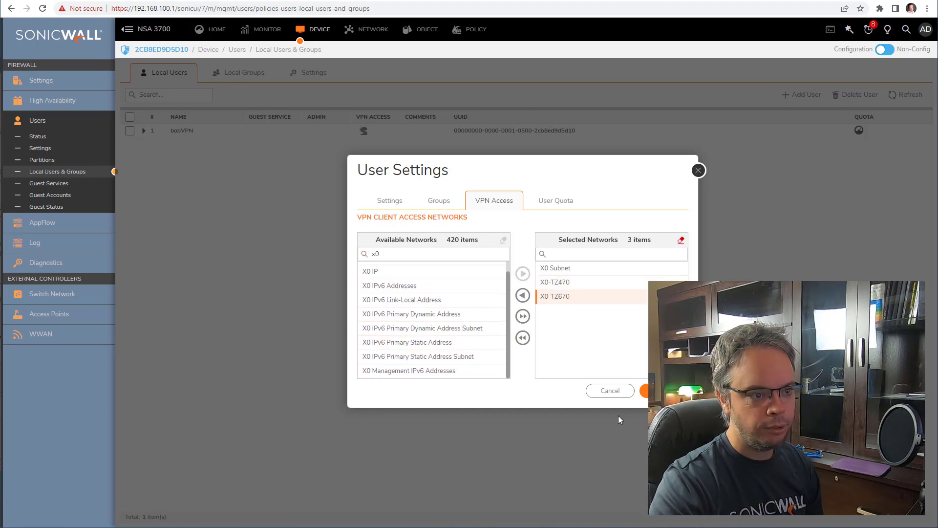
click(663, 391)
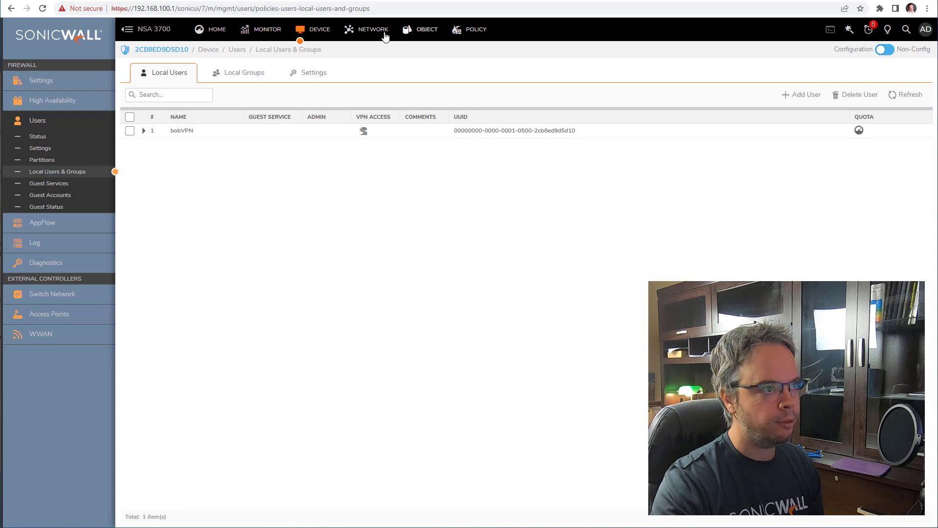
click(356, 32)
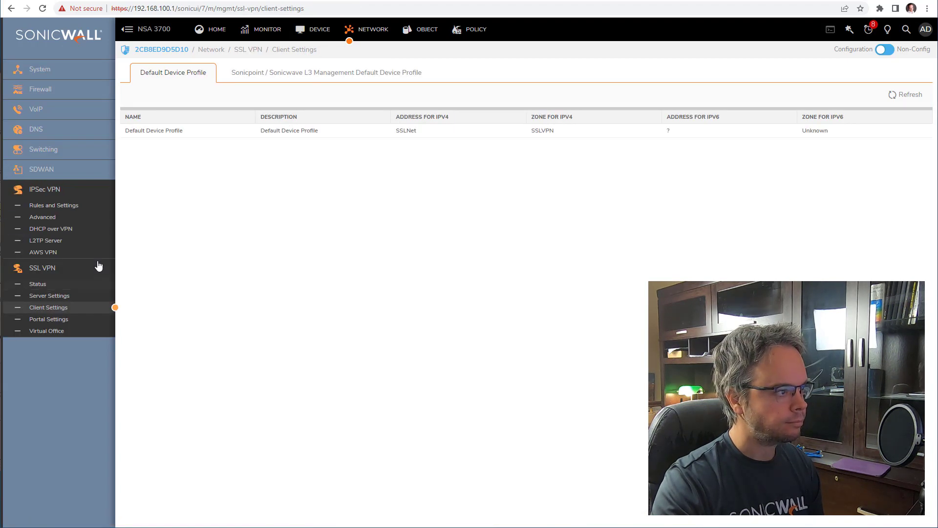
- Confirm the to TZ470 policy keeps Group LAN+670 as its local network, cancel, then view Address Objects
click(73, 205)
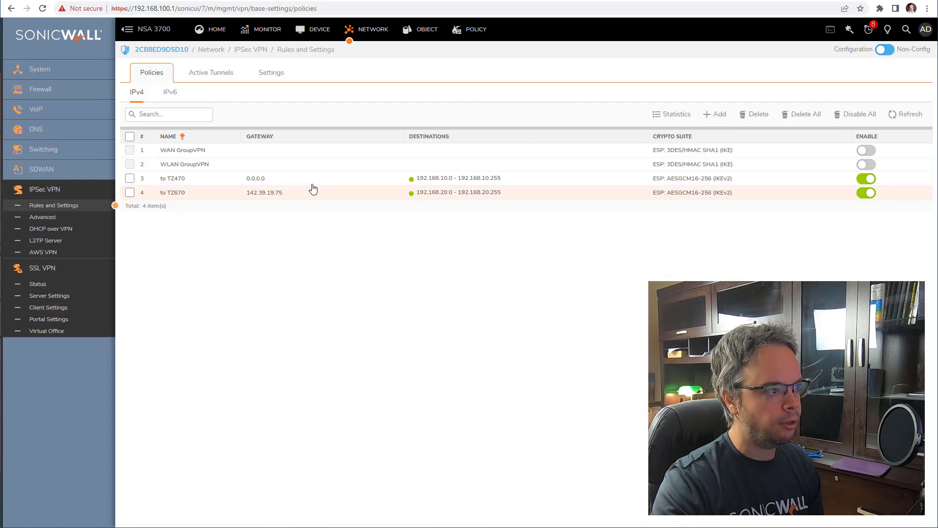
click(332, 179)
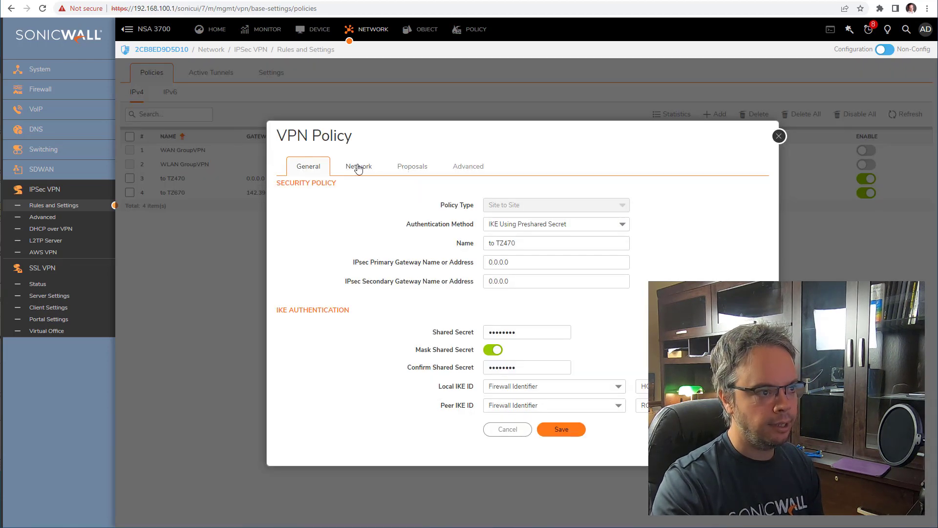
click(358, 168)
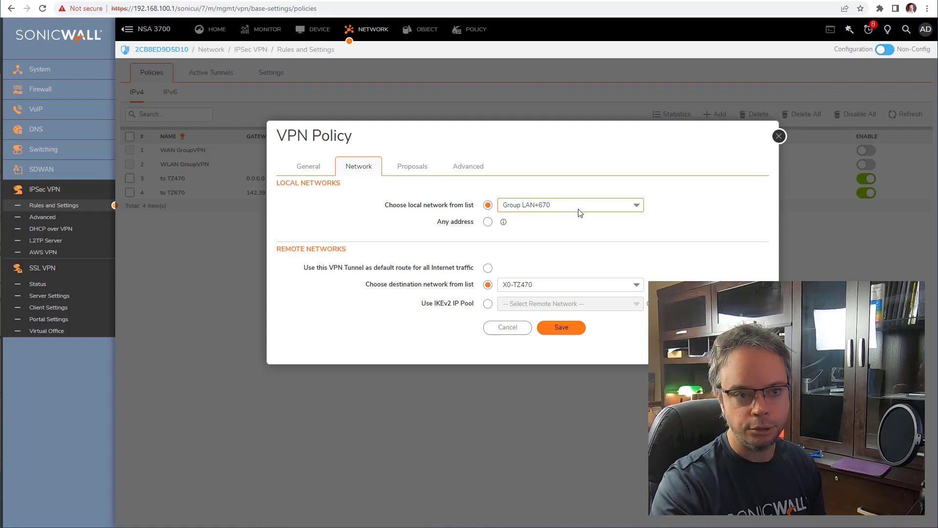
click(562, 204)
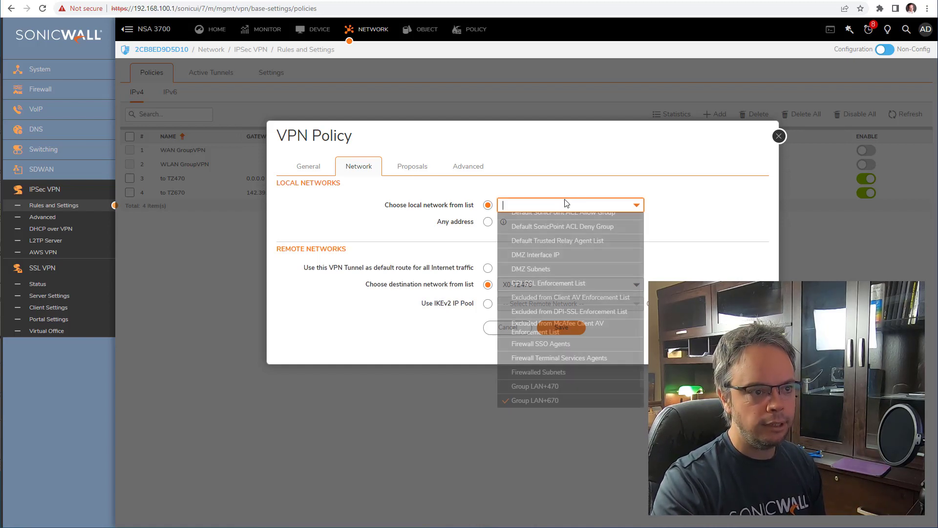
scroll(578, 293, up, 6)
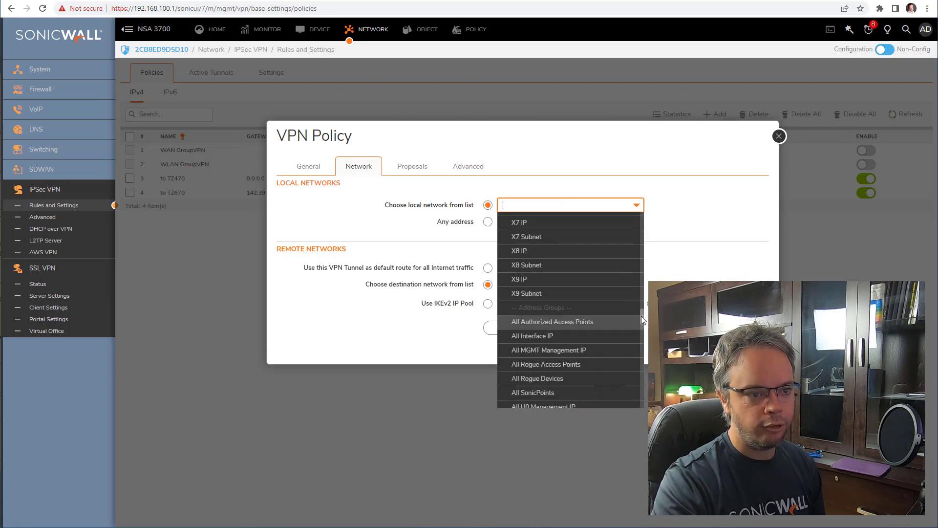
drag(642, 316, 647, 209)
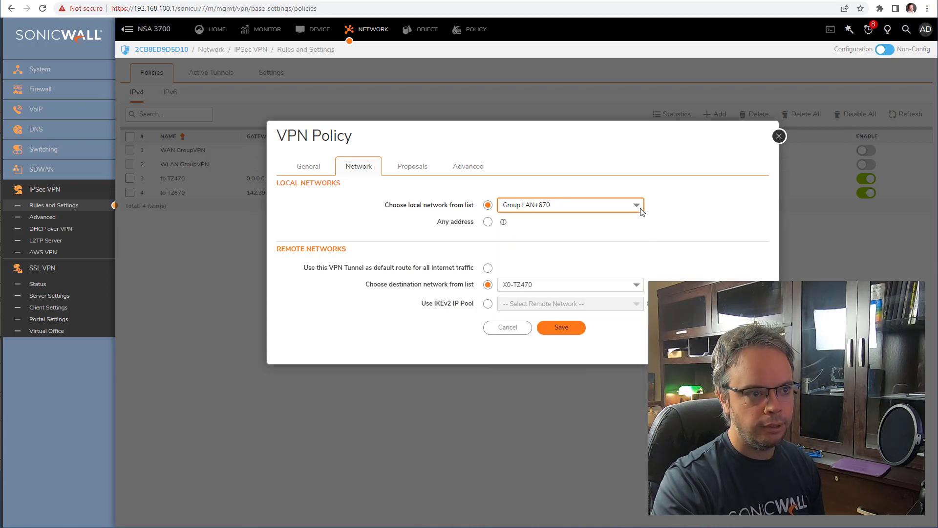
click(640, 209)
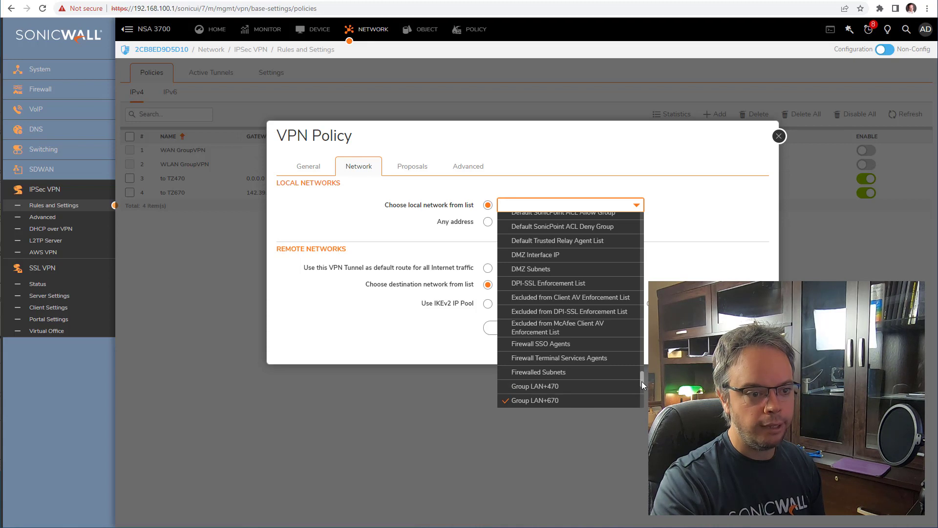
scroll(566, 254, up, 15)
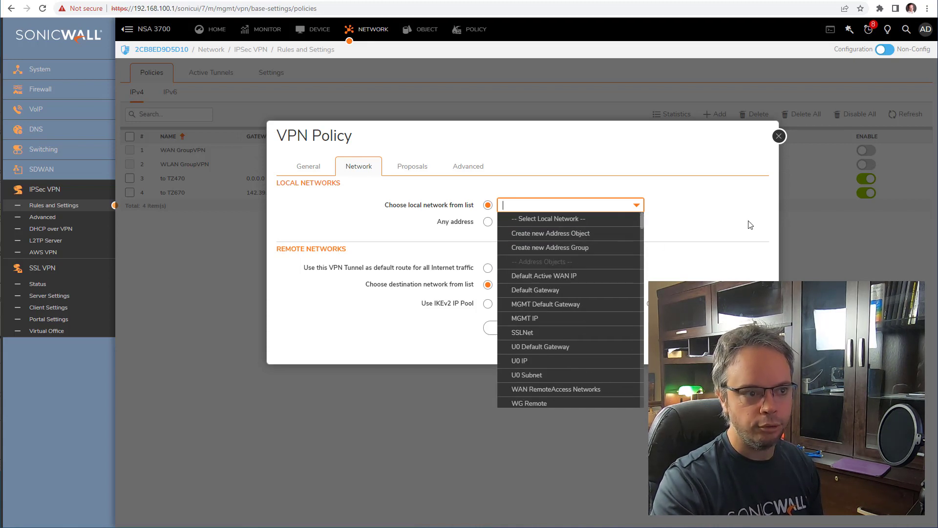
click(728, 261)
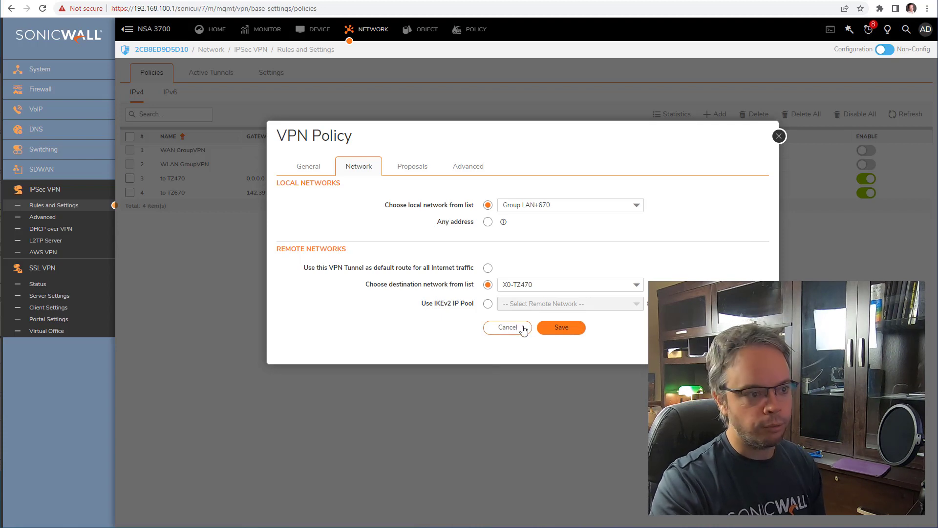
click(508, 327)
click(424, 30)
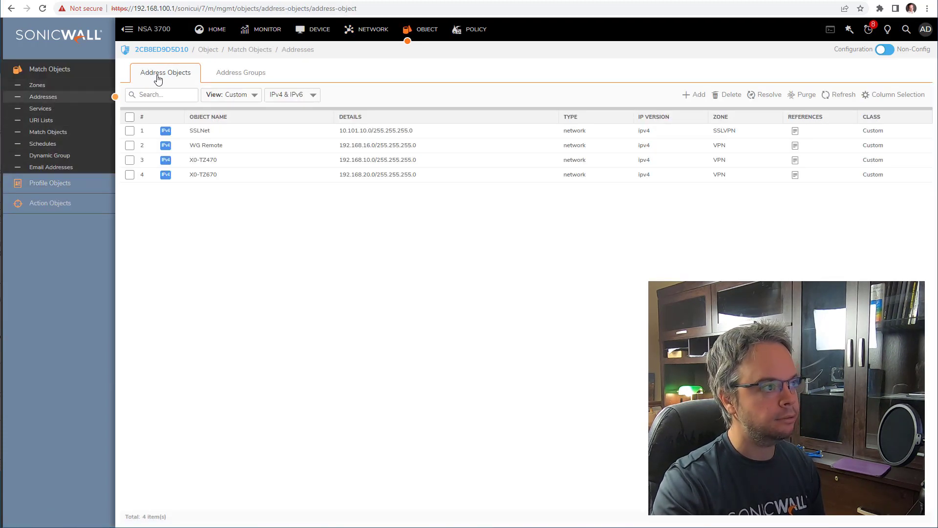
- Under the Custom address groups, add SSLNet to Group LAN+670 and save
mouse_move(238, 166)
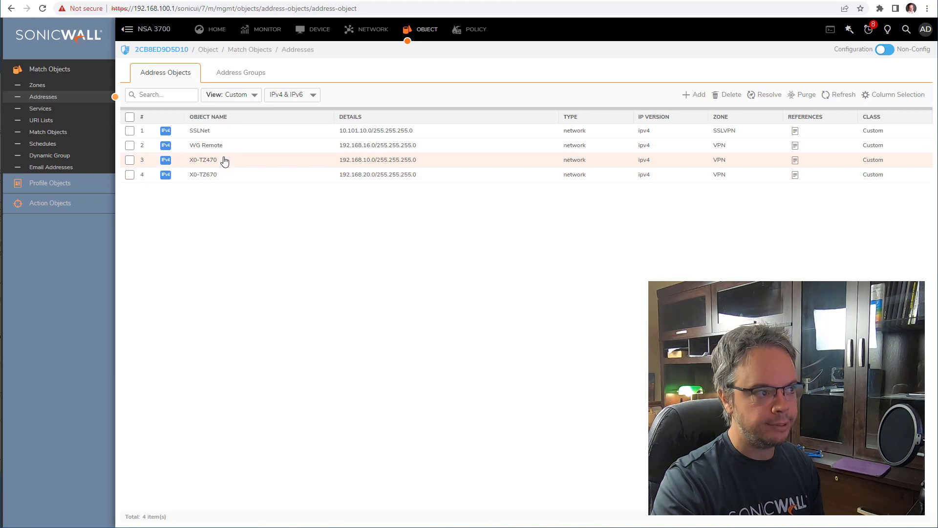
mouse_move(223, 137)
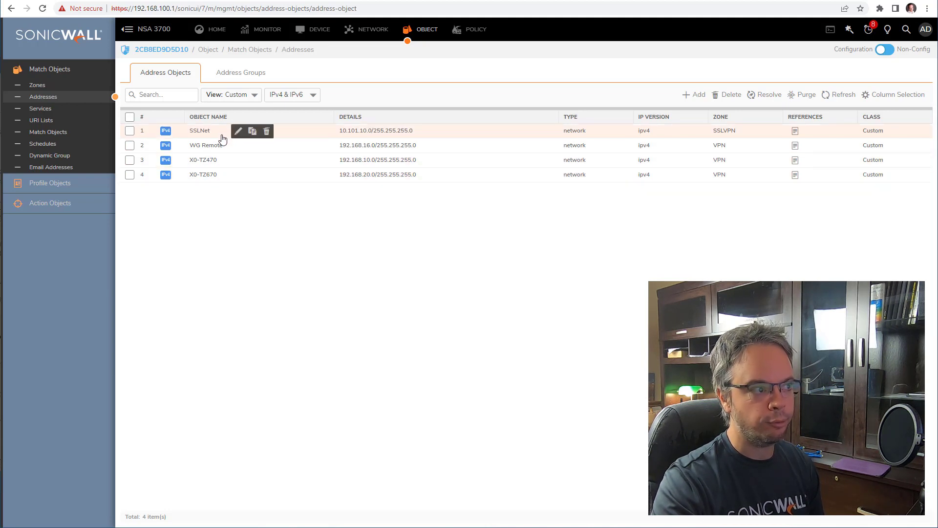
click(227, 74)
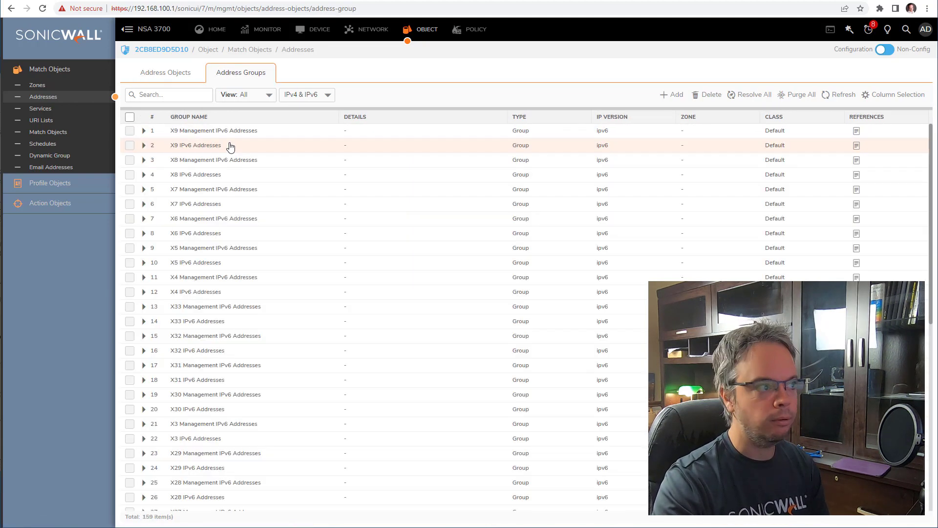
click(247, 94)
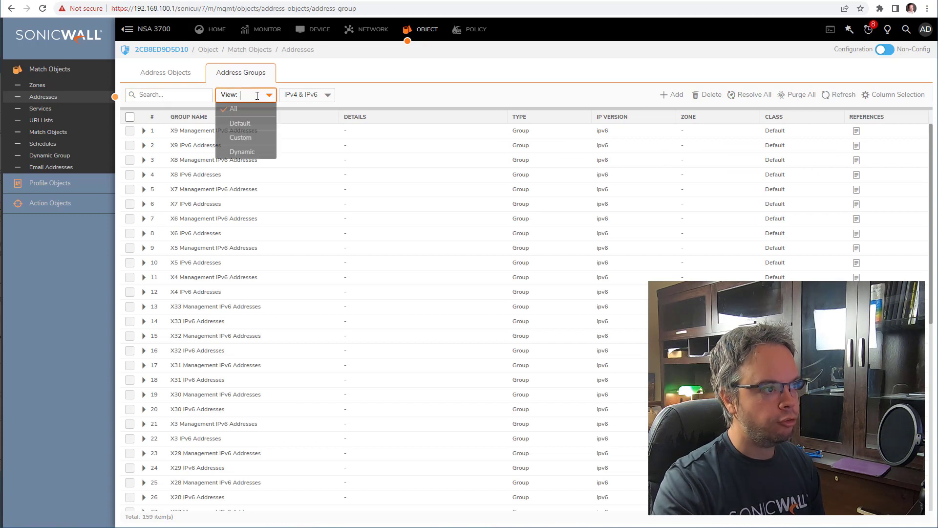
click(251, 130)
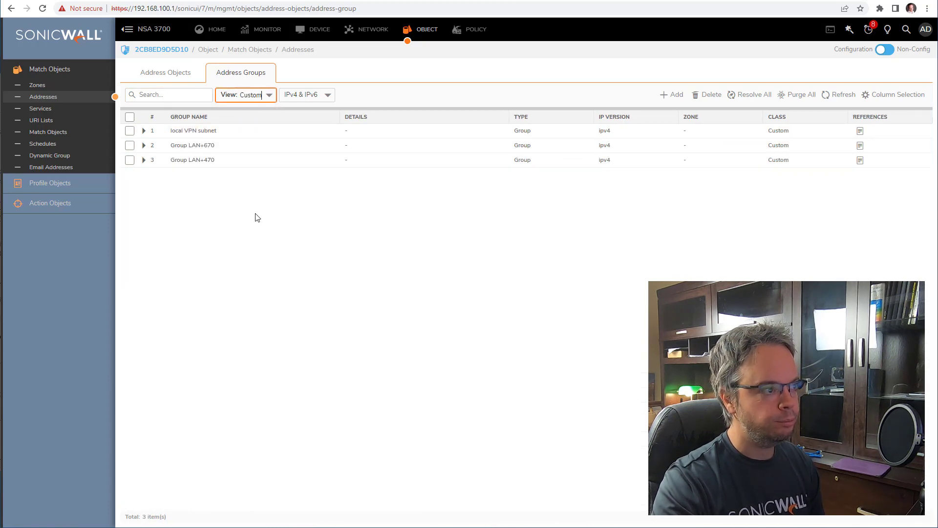
mouse_move(210, 149)
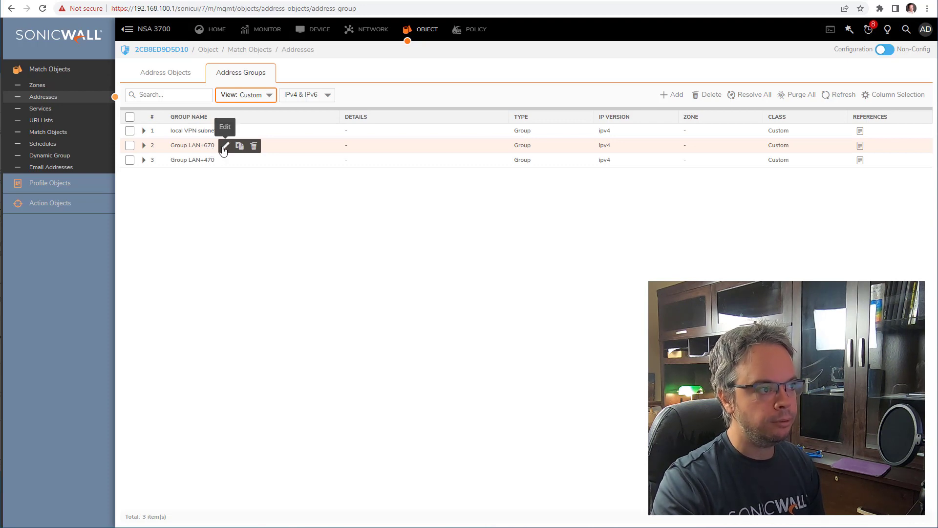
click(225, 146)
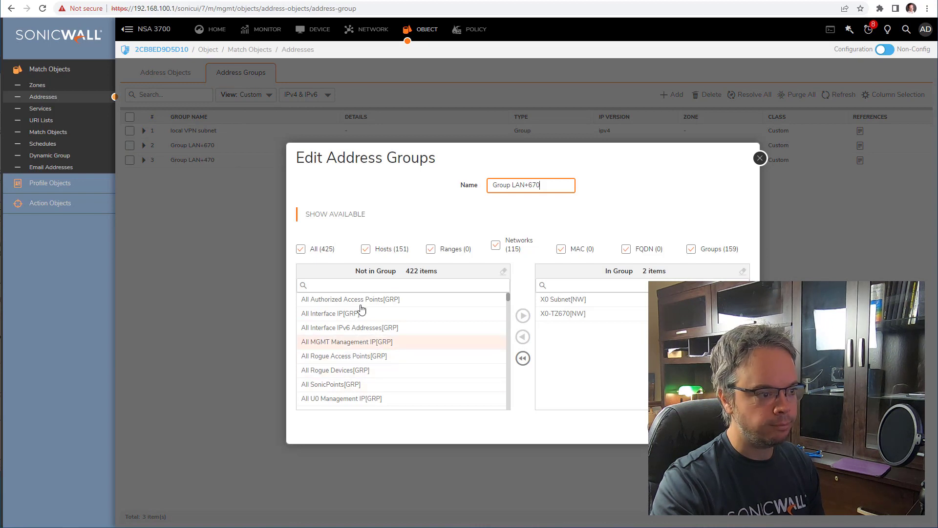
click(360, 285)
text(ssl)
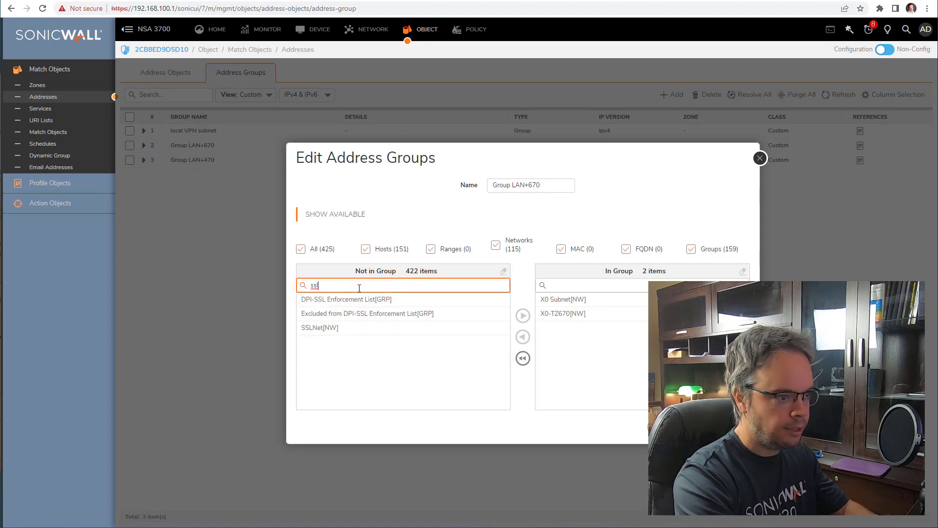
click(365, 328)
click(521, 318)
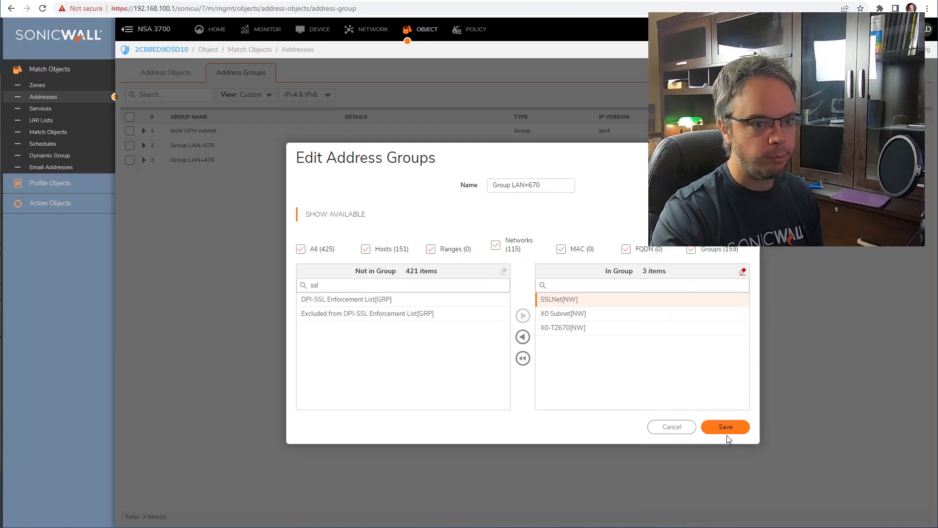
click(726, 428)
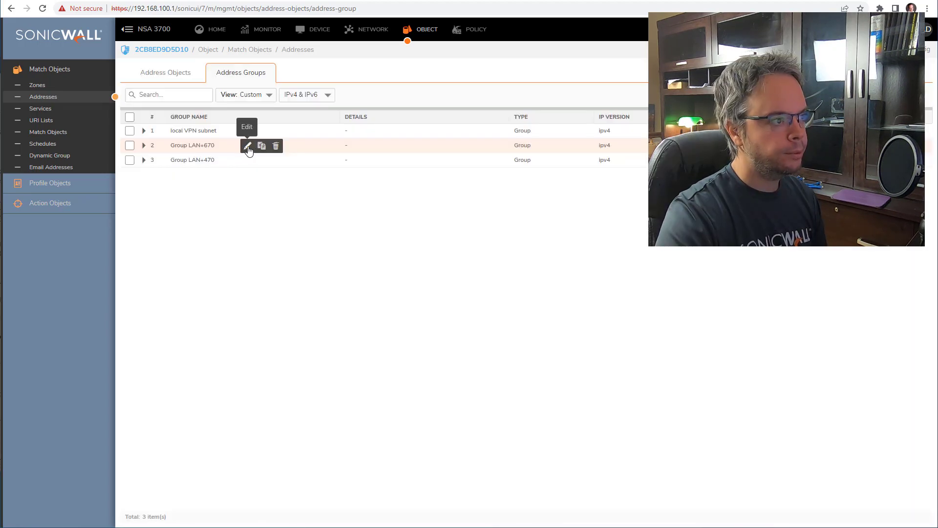
- Rename Group LAN+670 to Group LAN+670+SSL and save
click(248, 147)
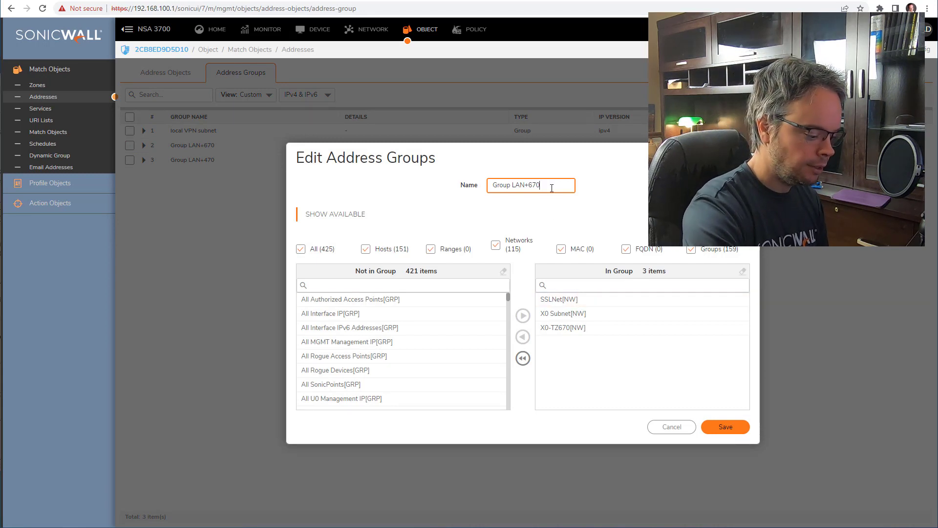
text(+SSL)
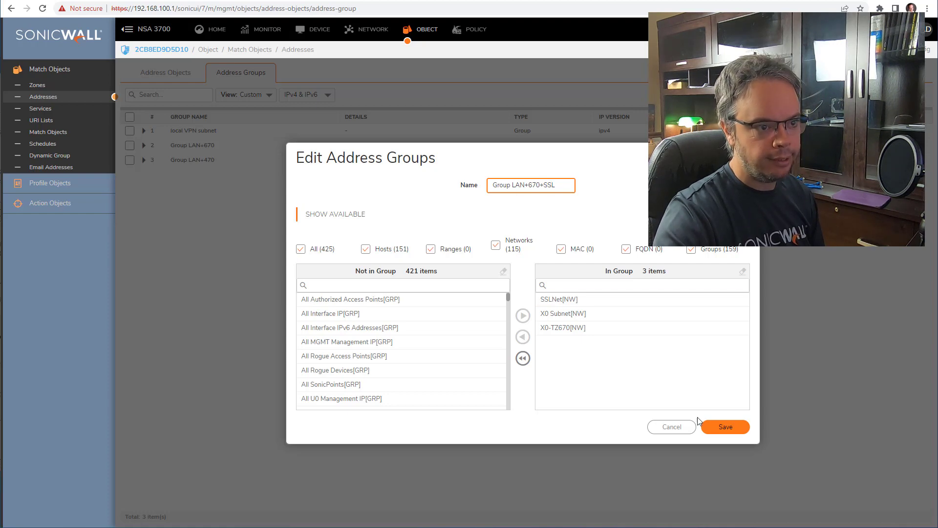
click(713, 427)
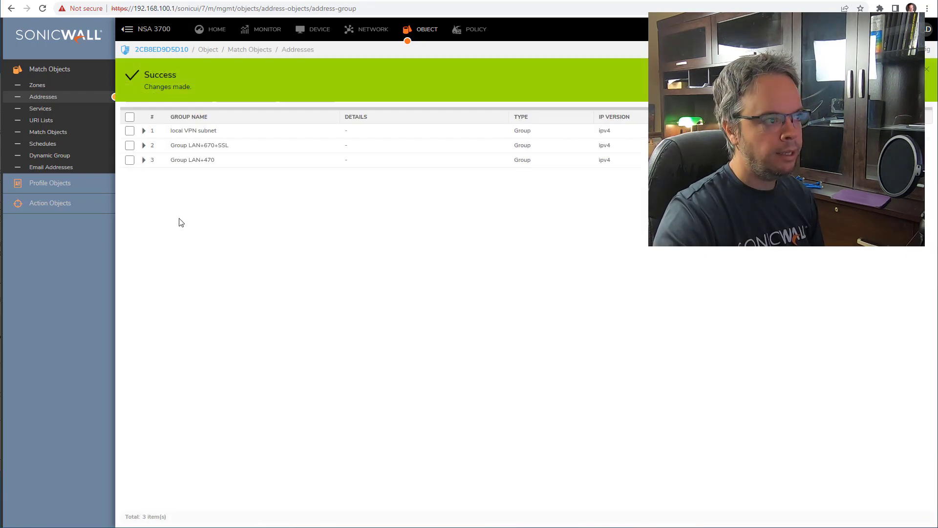
mouse_move(224, 167)
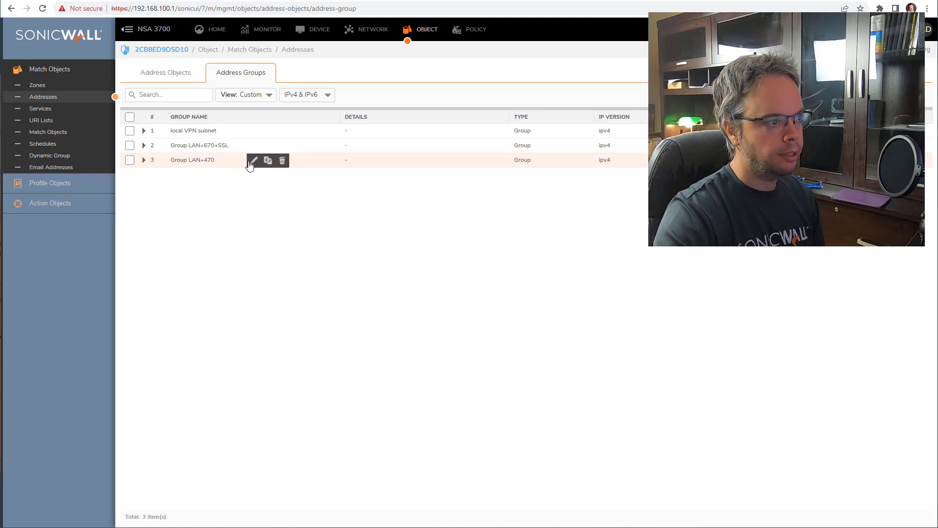
- Rename Group LAN+470 to Group LAN+470+SSL, add SSLNet as a member, and save
click(251, 162)
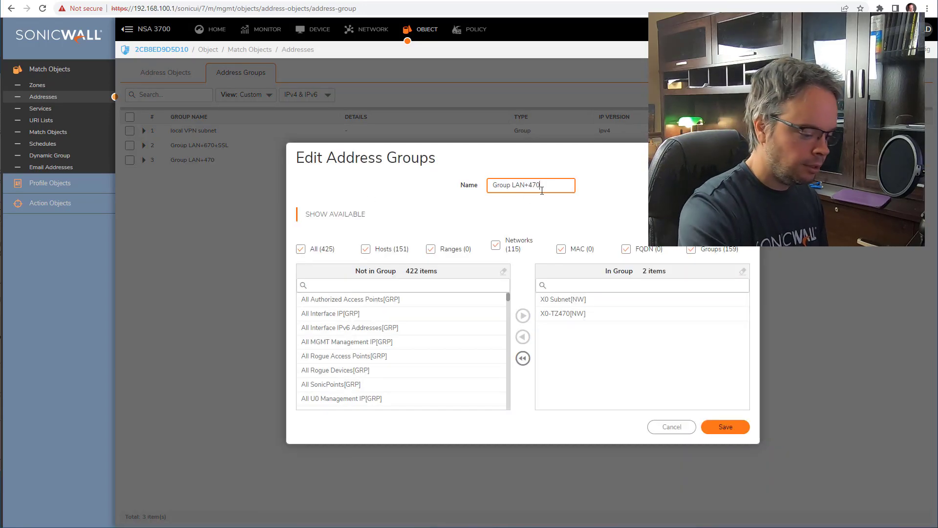
text(+SSL)
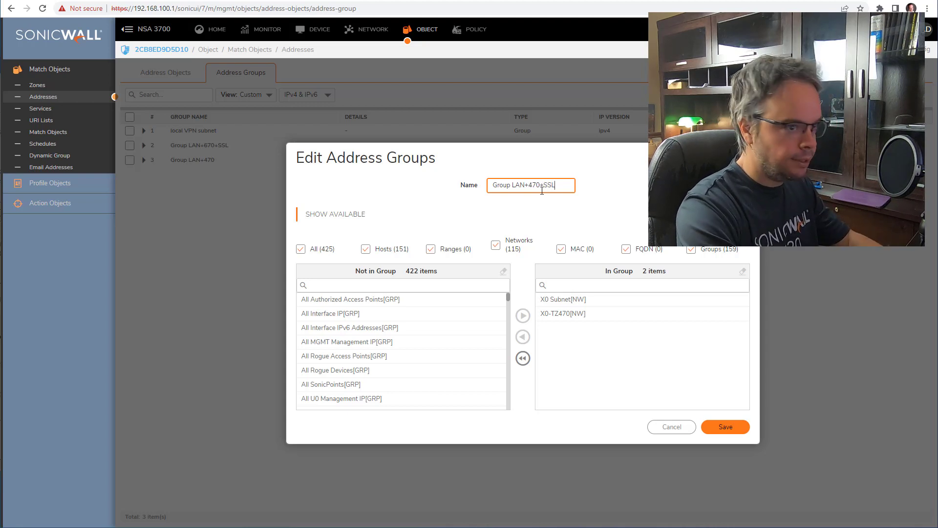
click(408, 285)
text(SSL)
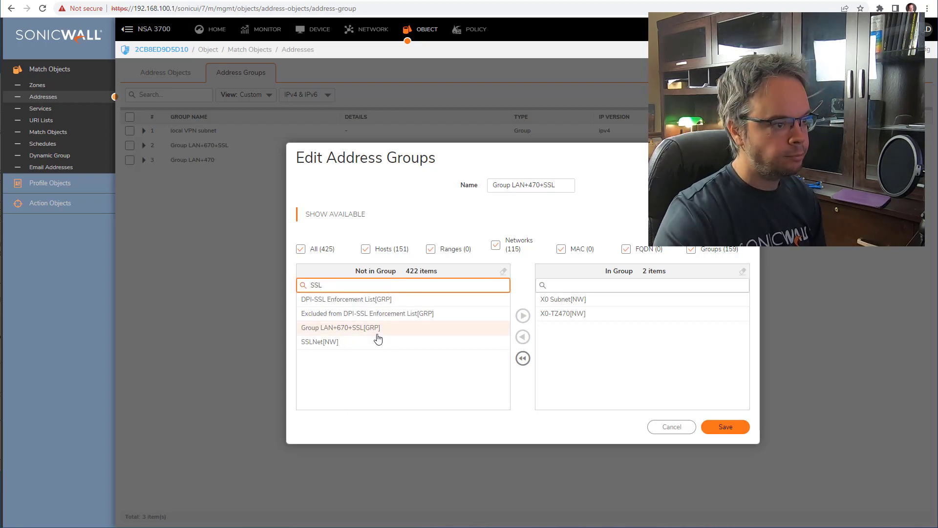
click(378, 341)
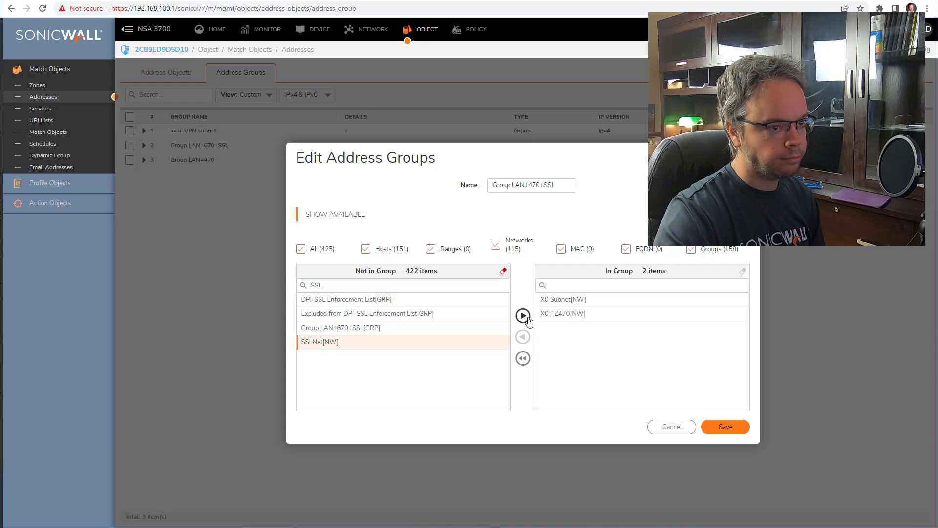
click(523, 315)
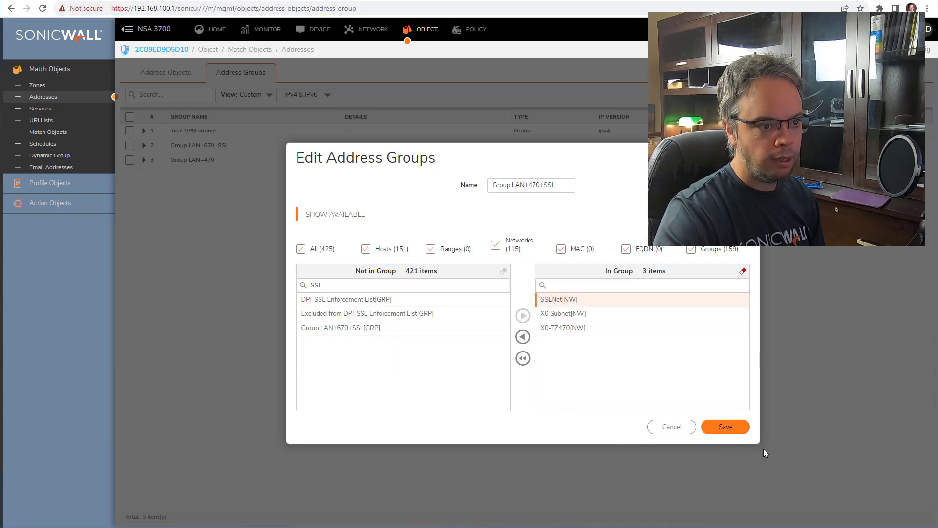
click(740, 430)
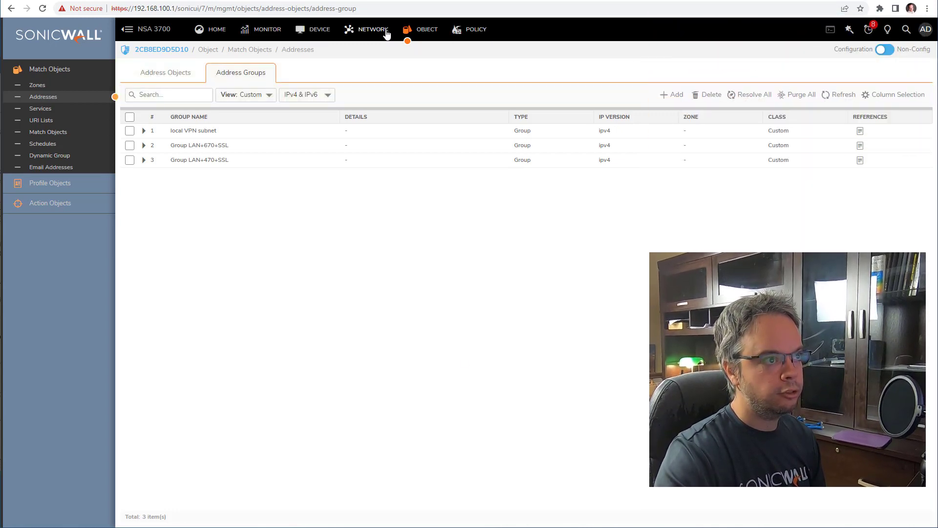
- Check the to TZ470 VPN policy's local network on the Network tab and save it
click(373, 29)
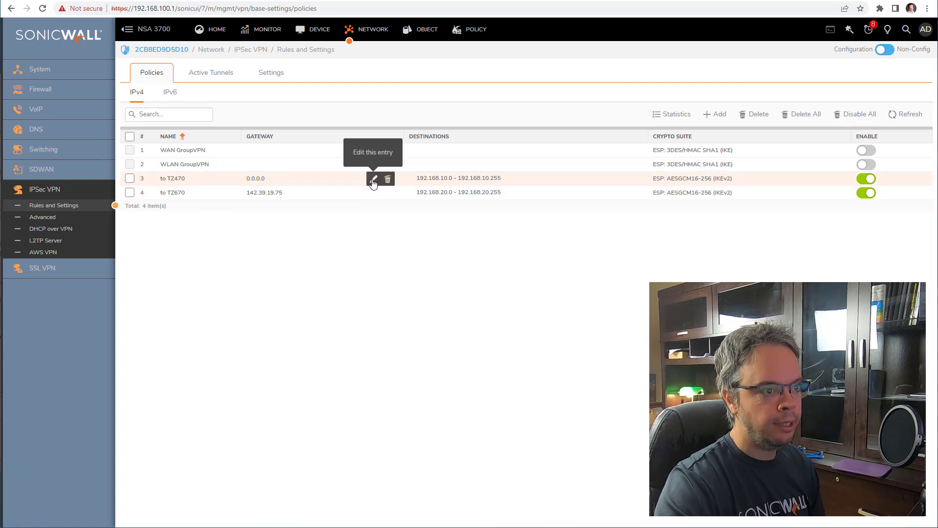
click(373, 179)
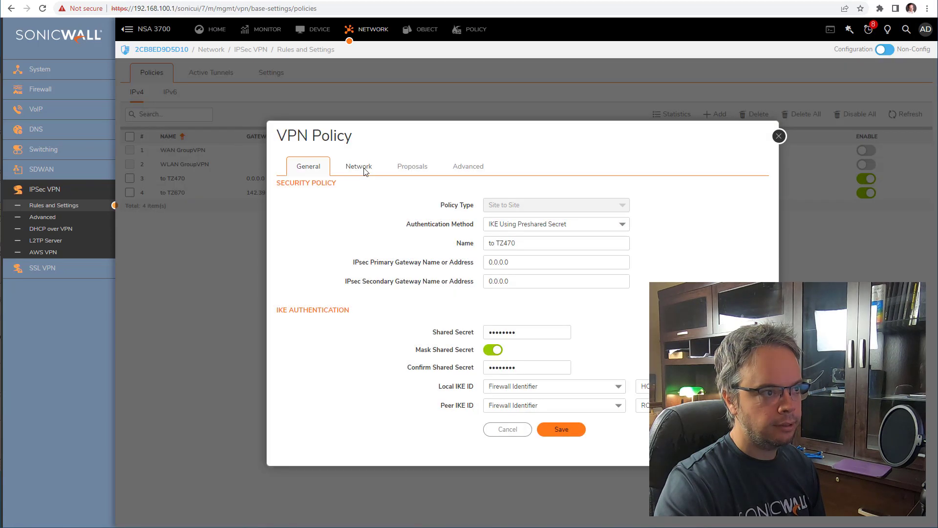
click(364, 167)
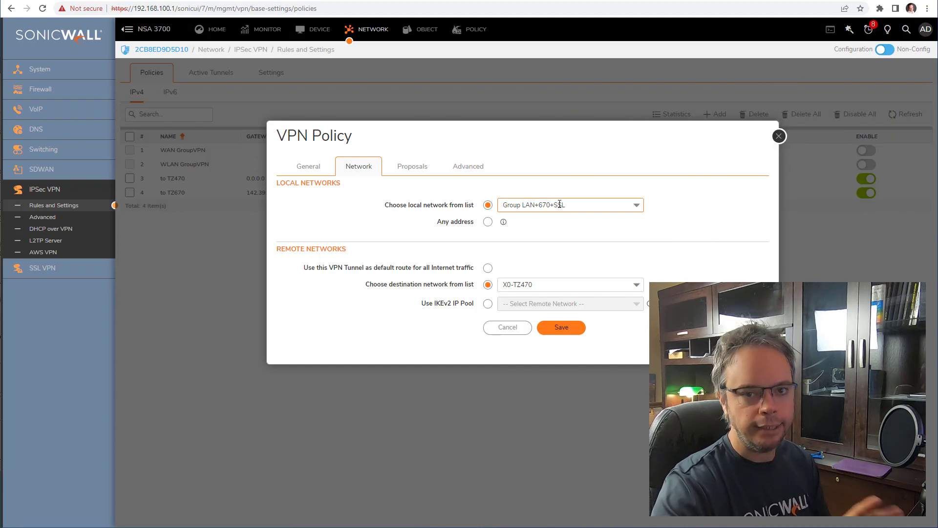
click(559, 328)
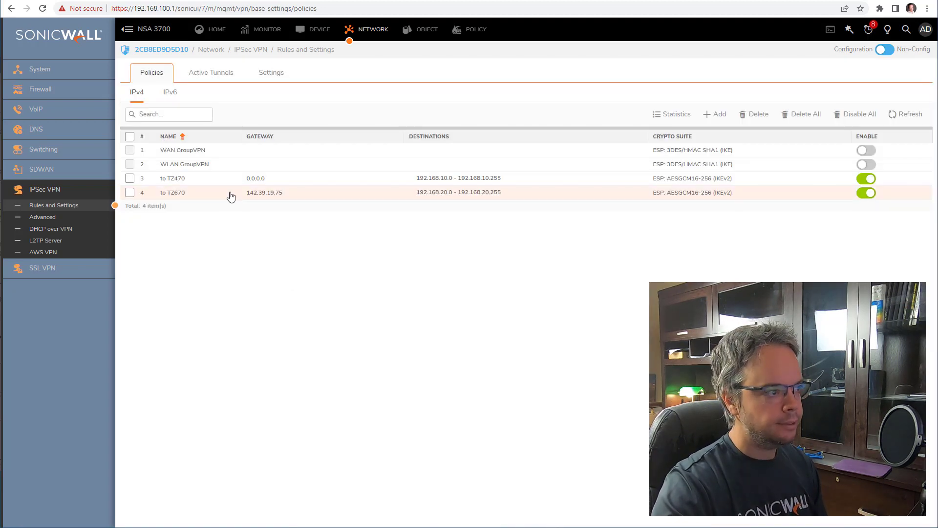
- Review the to TZ670 policy's networks, cancel without changes, and refresh the policy list
click(248, 195)
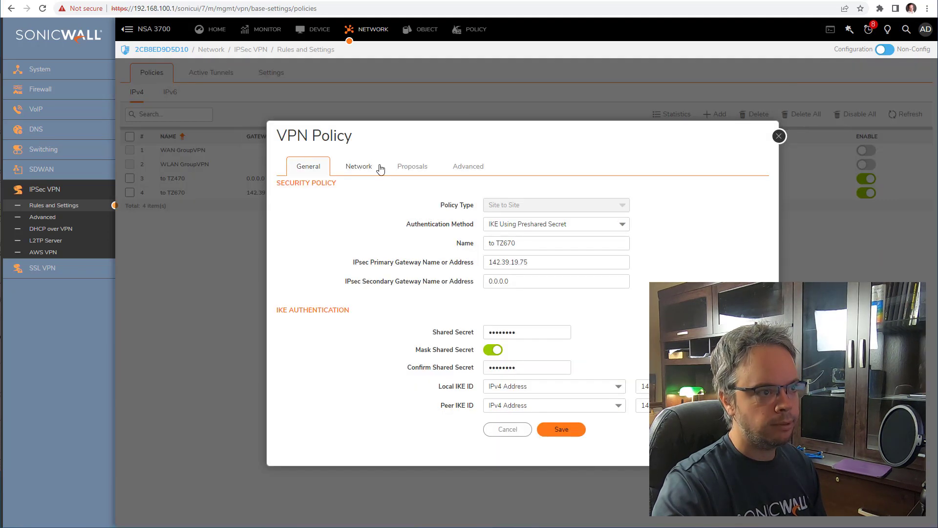
click(376, 168)
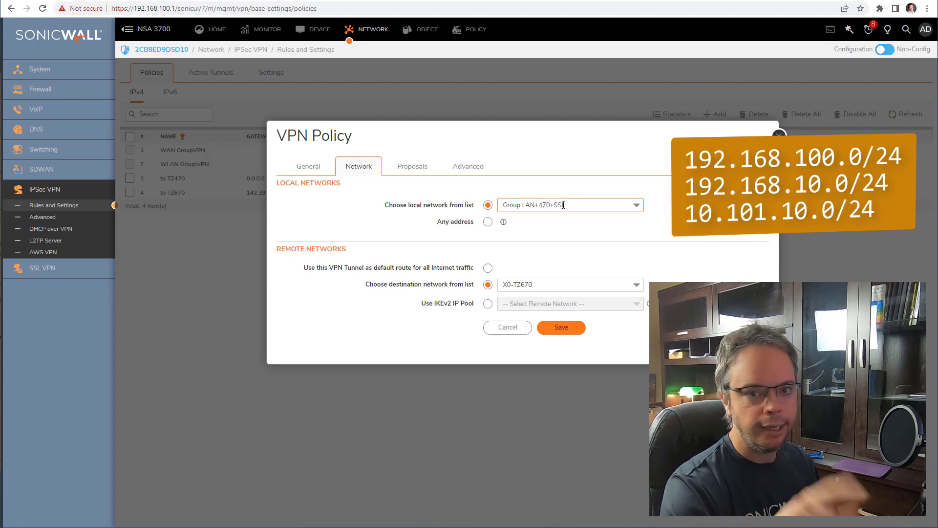
click(497, 328)
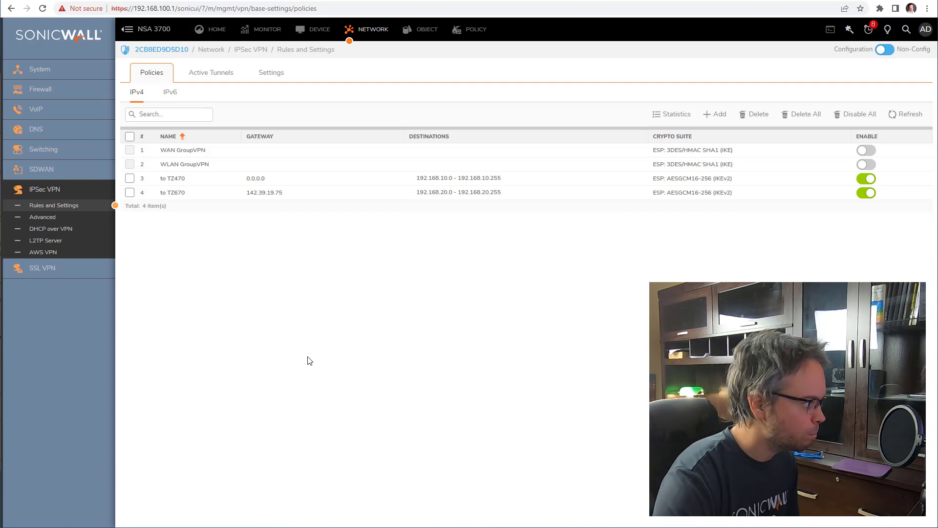
click(910, 115)
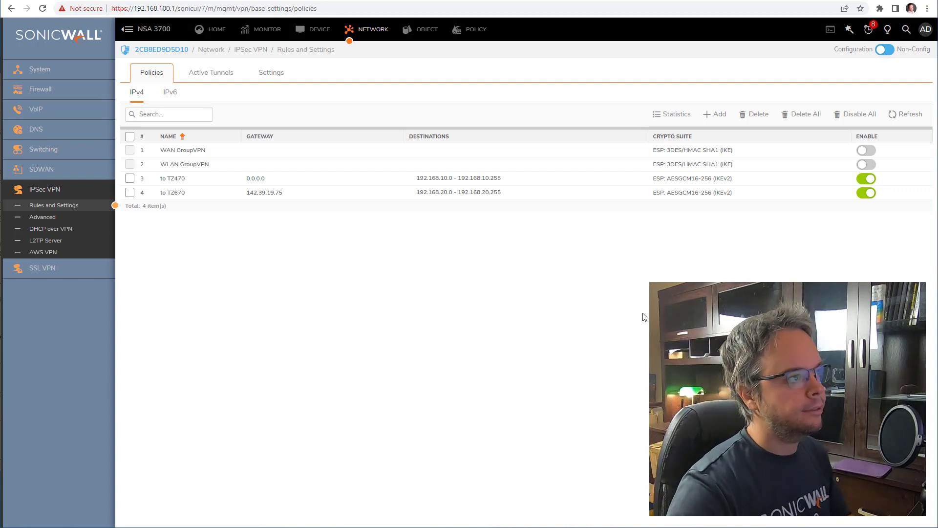
click(191, 1)
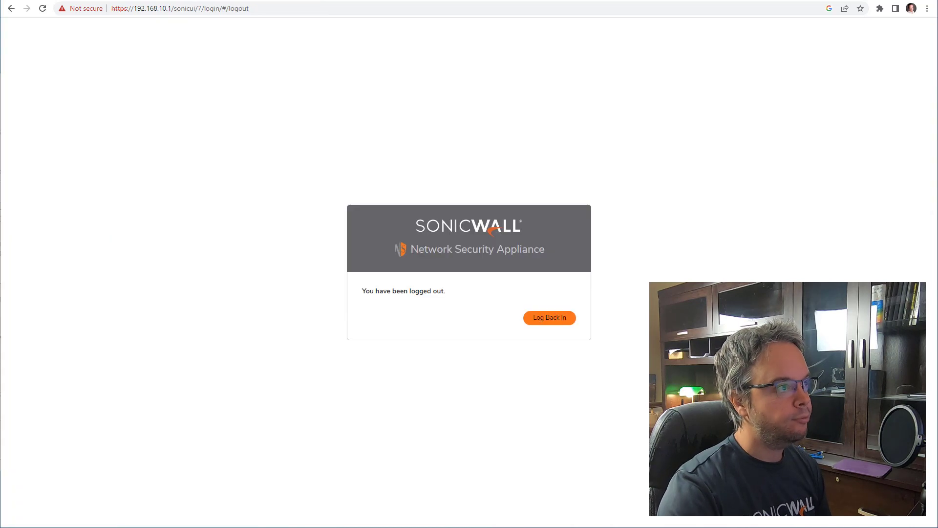
click(555, 321)
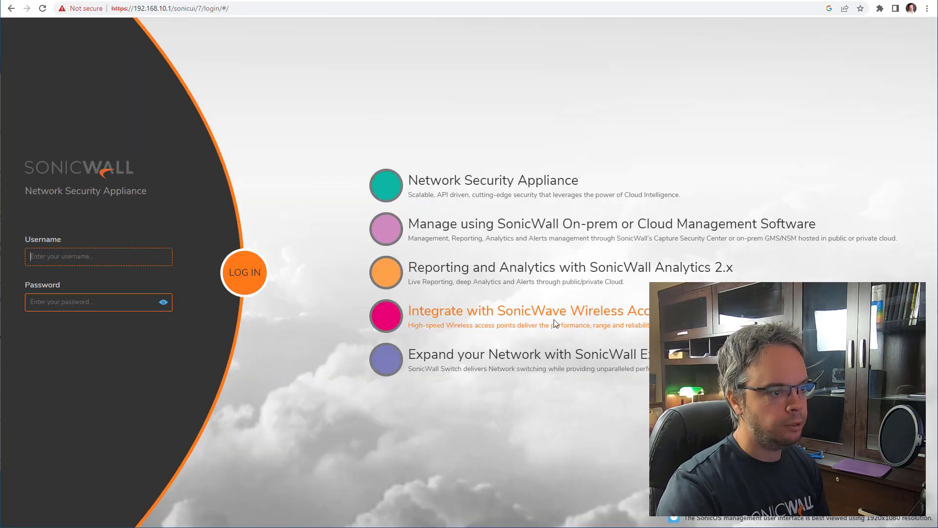
text(admin)
key(Tab)
text(••)
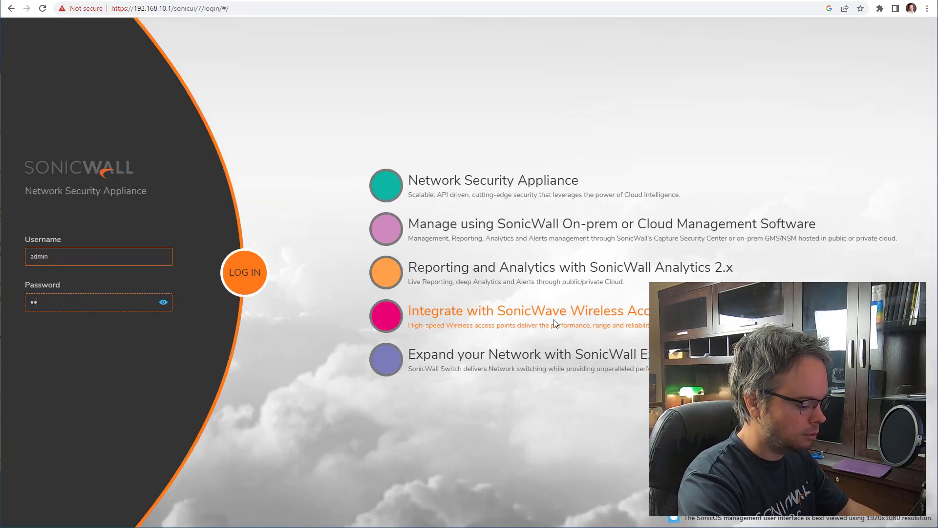
text(••)
key(Return)
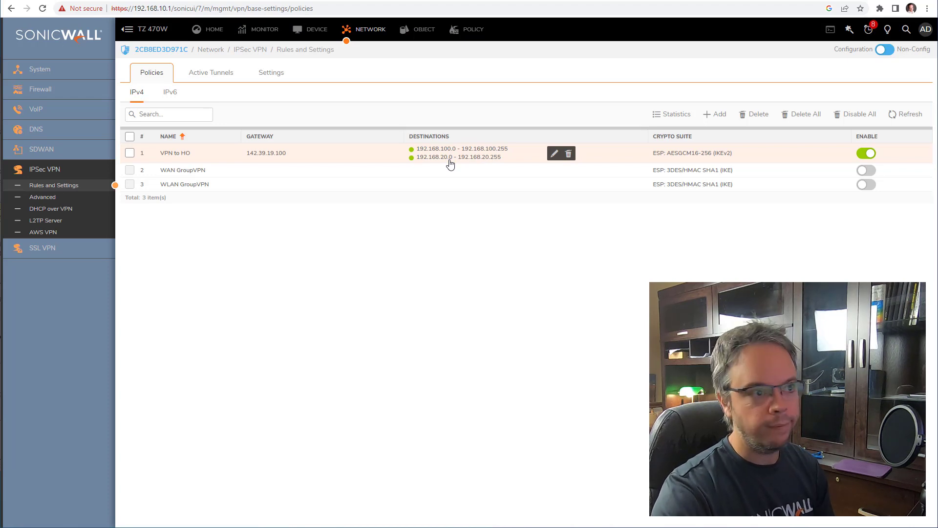
- Check the VPN to HO policy's proposals and that its destination is VPNgroup, then go to Addresses
click(554, 154)
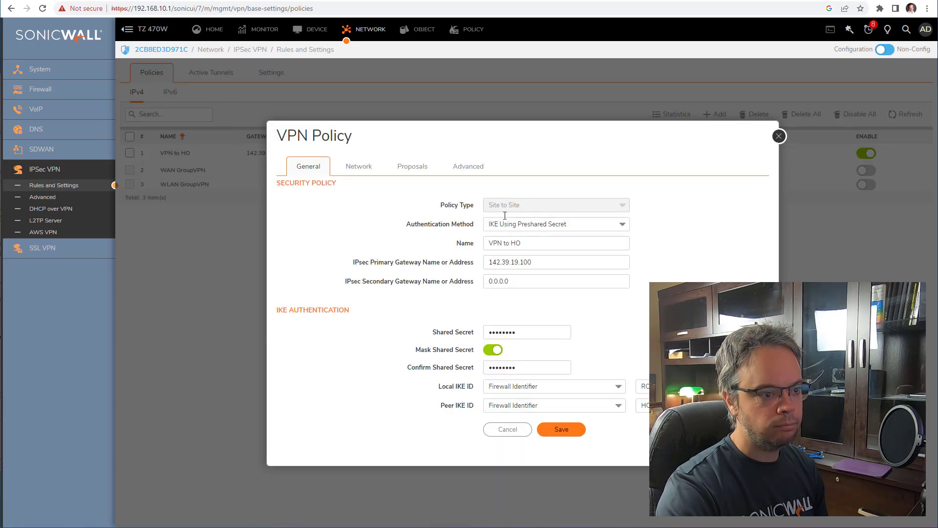
click(414, 167)
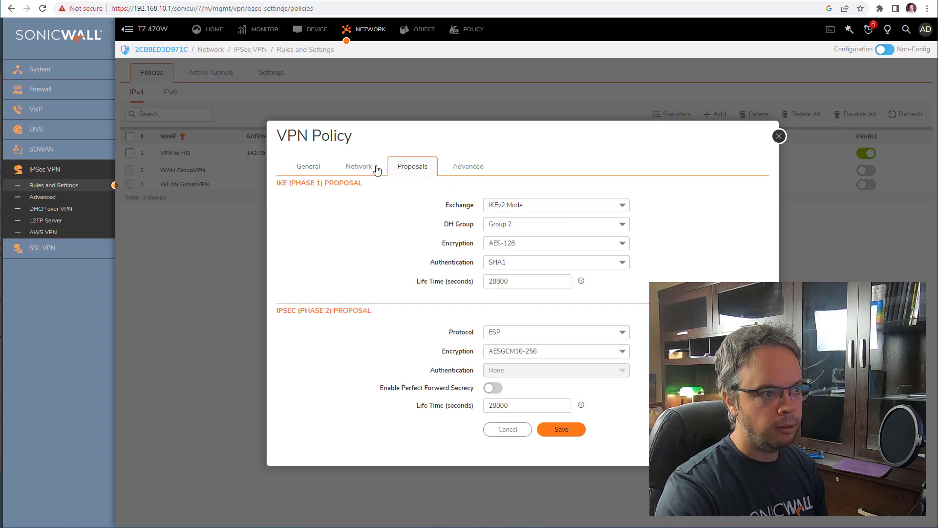
click(378, 169)
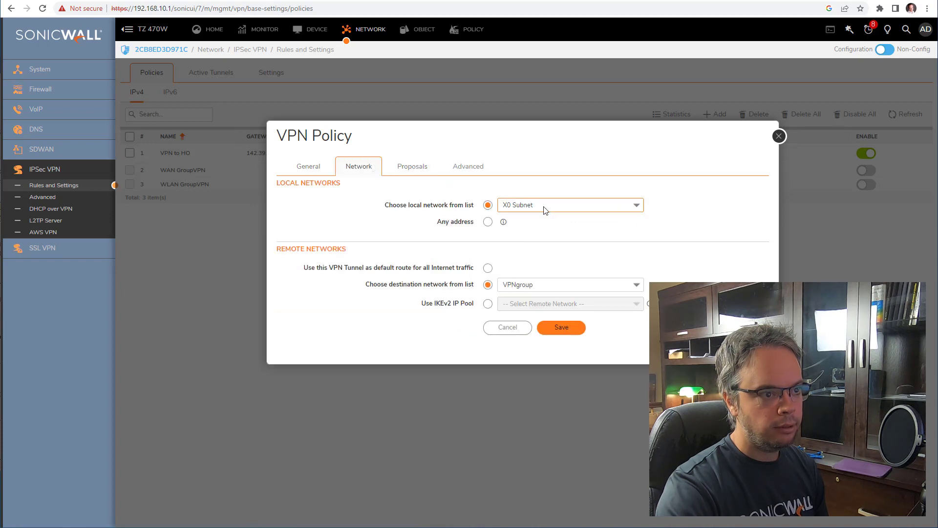
click(577, 288)
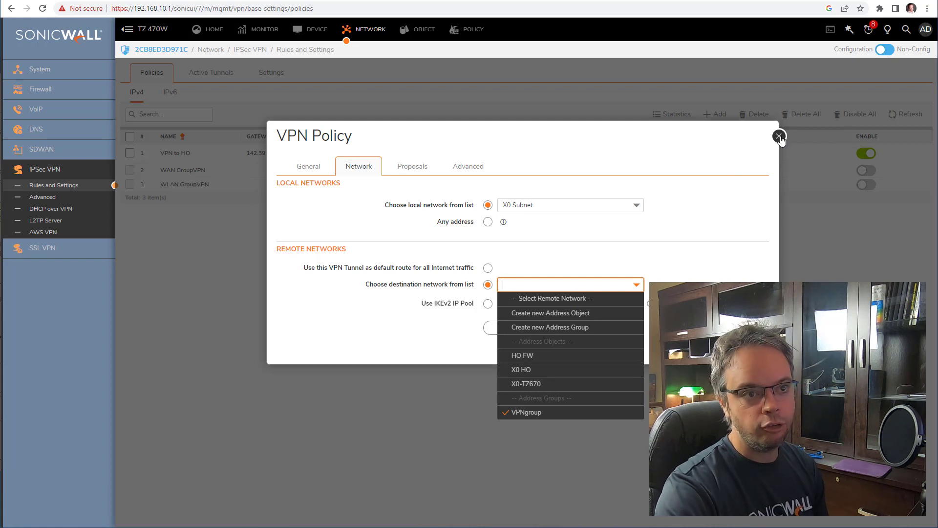
click(779, 136)
click(420, 30)
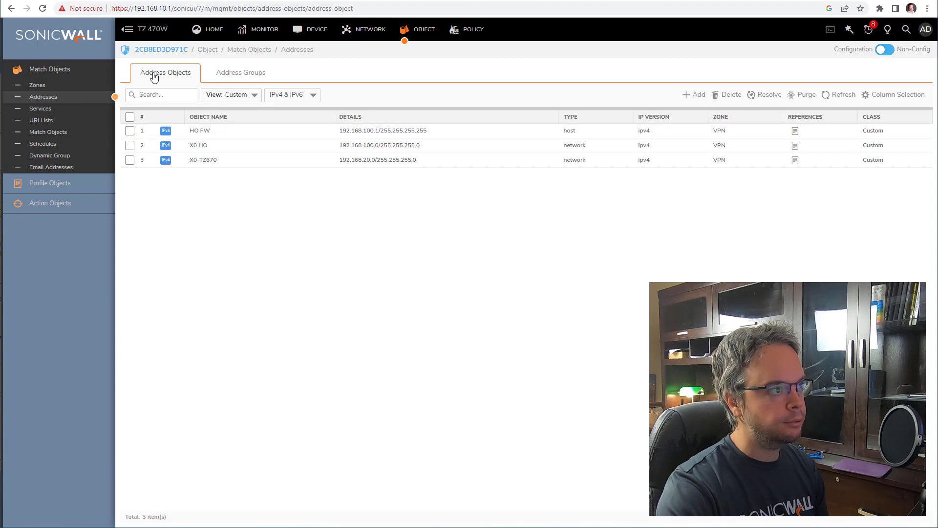
- Expand VPNgroup in Address Groups to see its two members, then begin adding a new address object
click(235, 76)
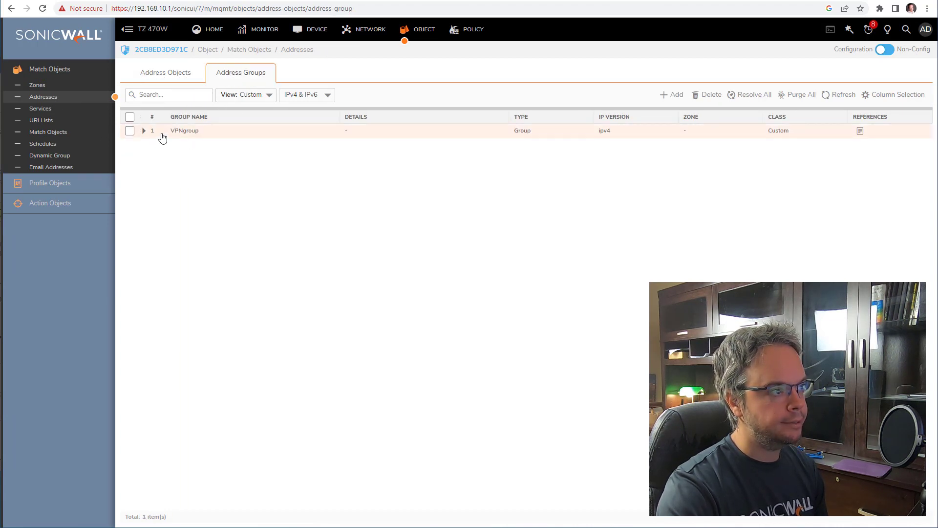
click(143, 132)
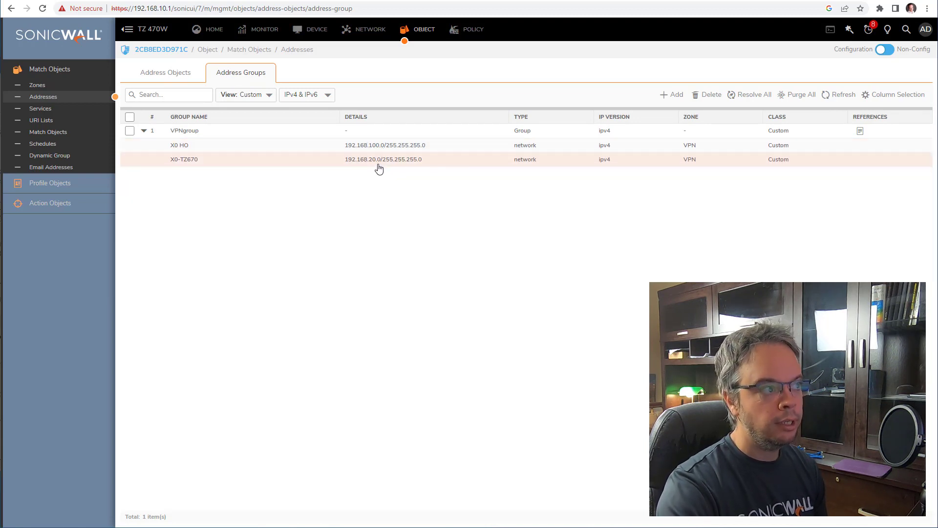
click(175, 74)
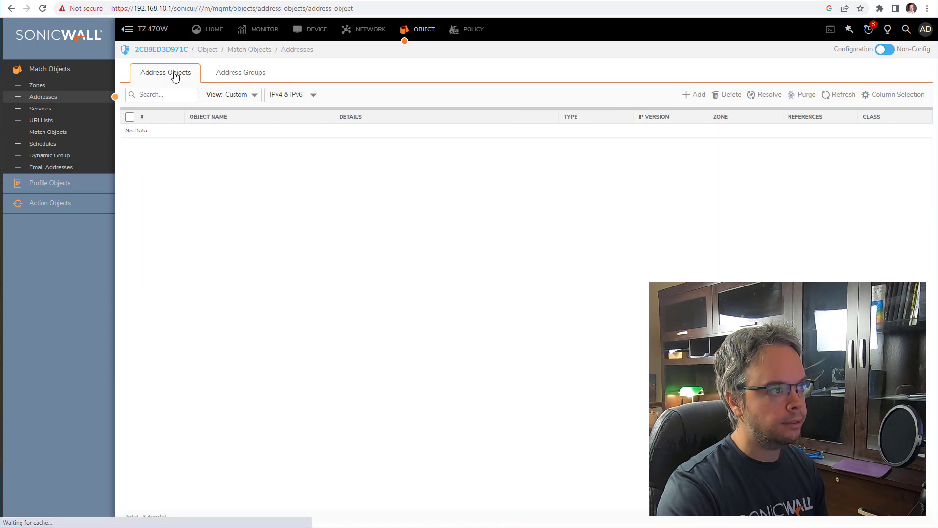
click(703, 95)
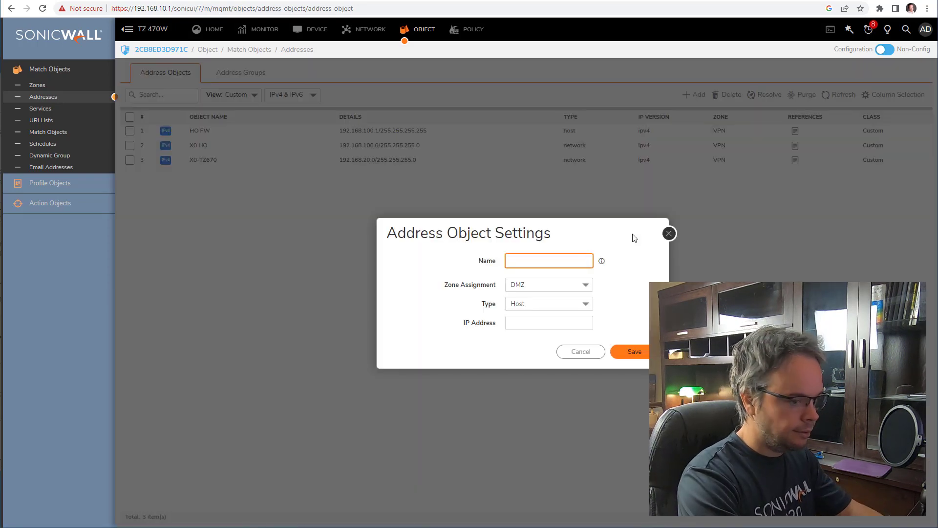
- Name the new address object HO-SSLVPN, in the VPN zone, with type Network
text(HO-SSLVPN)
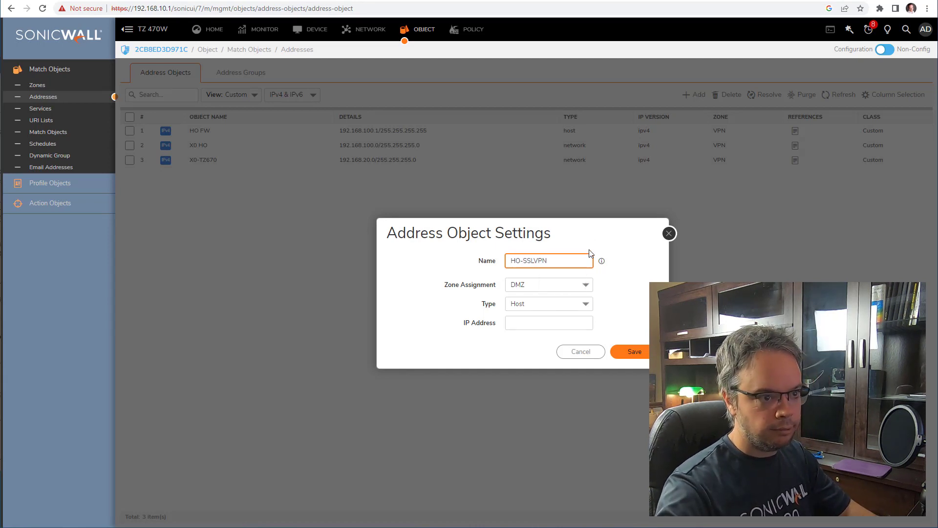
drag(544, 264, 316, 253)
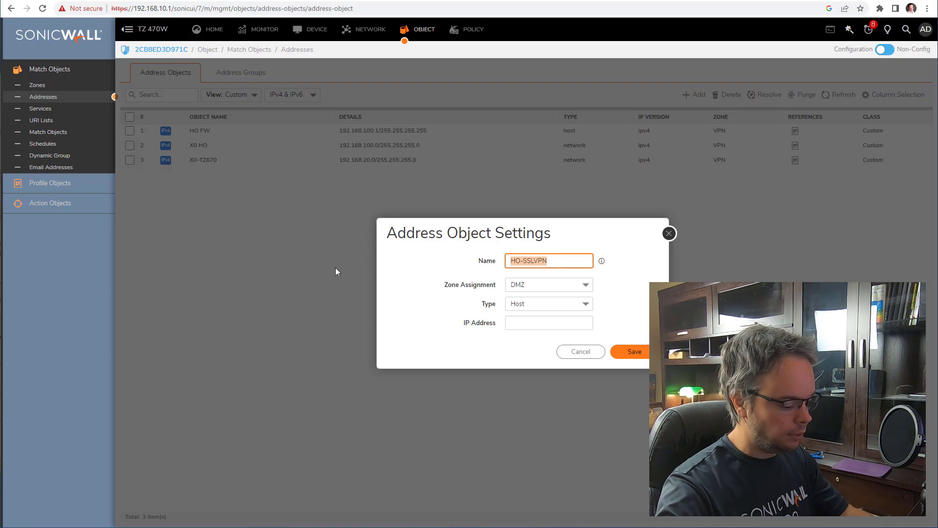
click(555, 285)
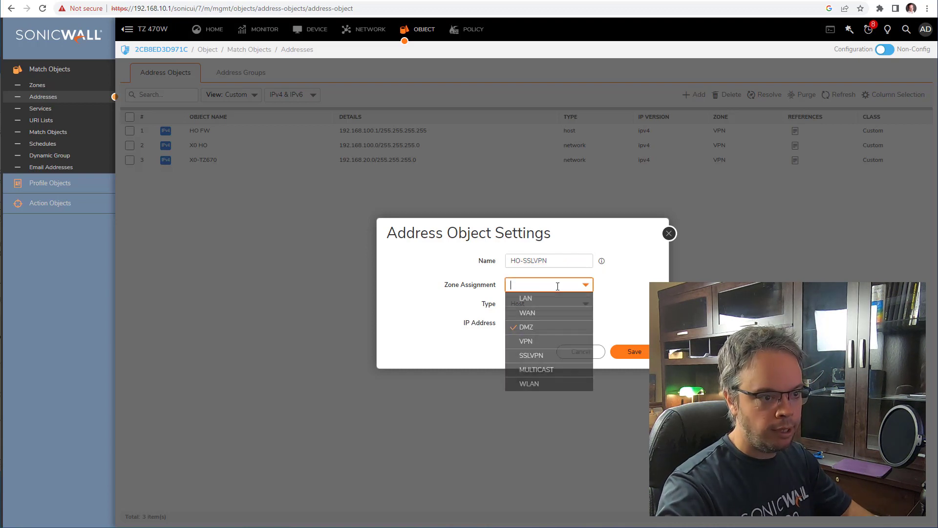
click(540, 341)
click(542, 304)
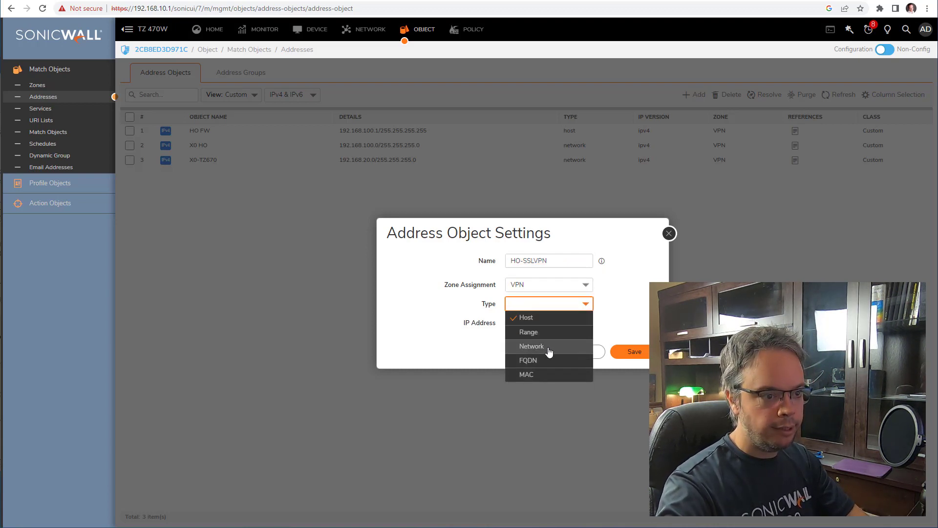
click(549, 351)
- Enter network 10.101.10.0 with netmask 255.255.255.0, save the object and close the form
click(540, 323)
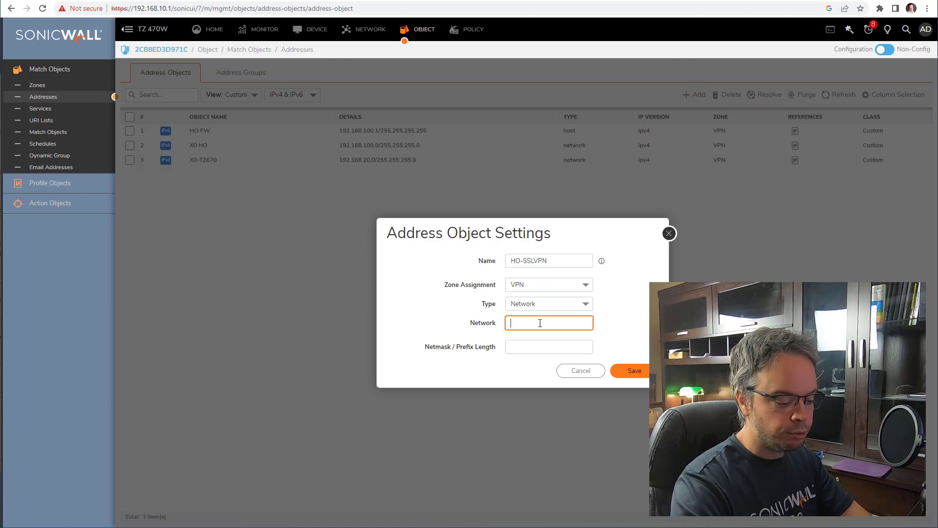
text(10.101)
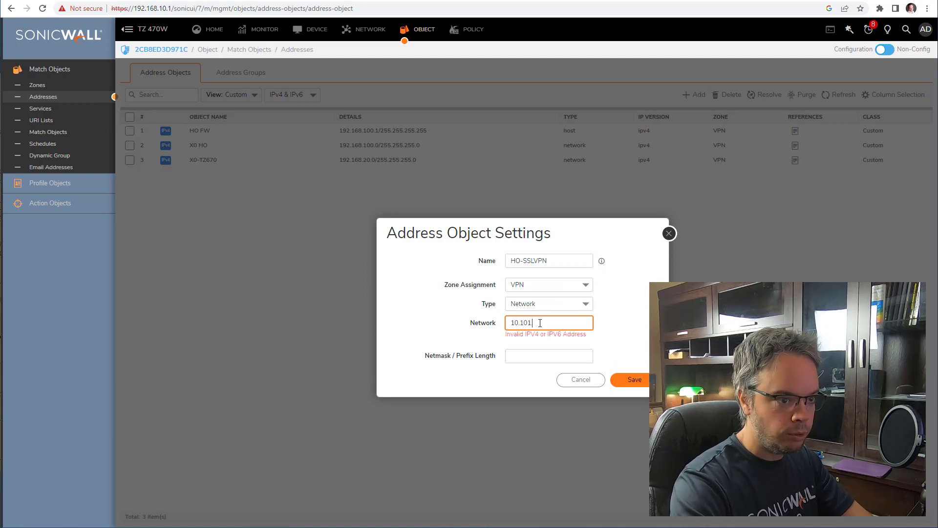
text(.100)
key(Tab)
text(25)
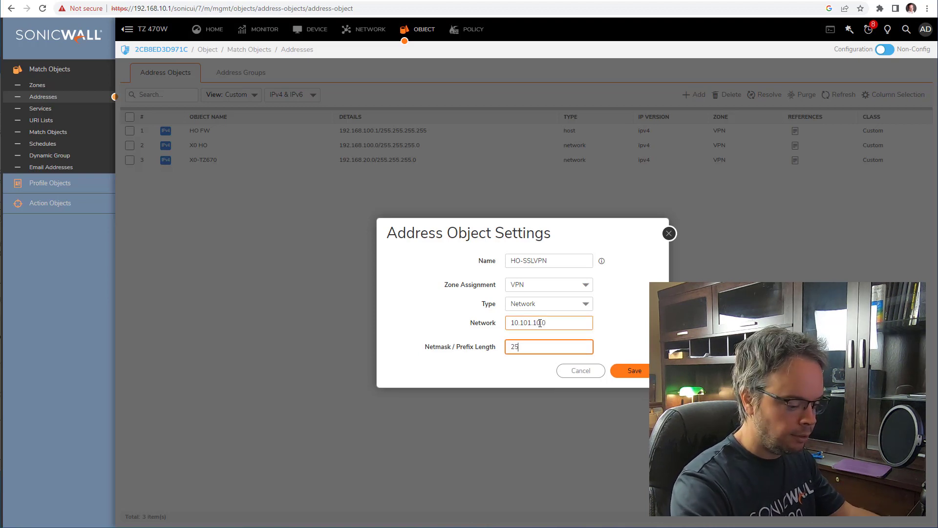
text(5.255.255)
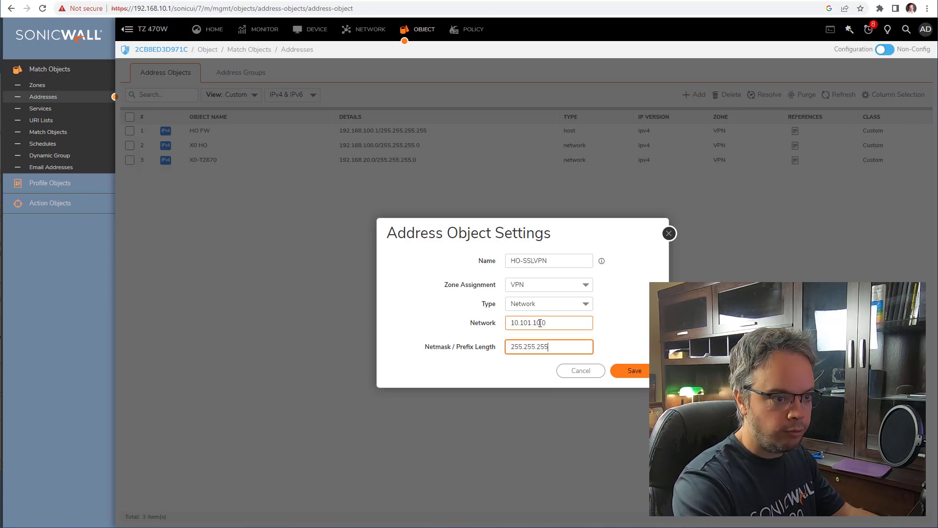
text(.0)
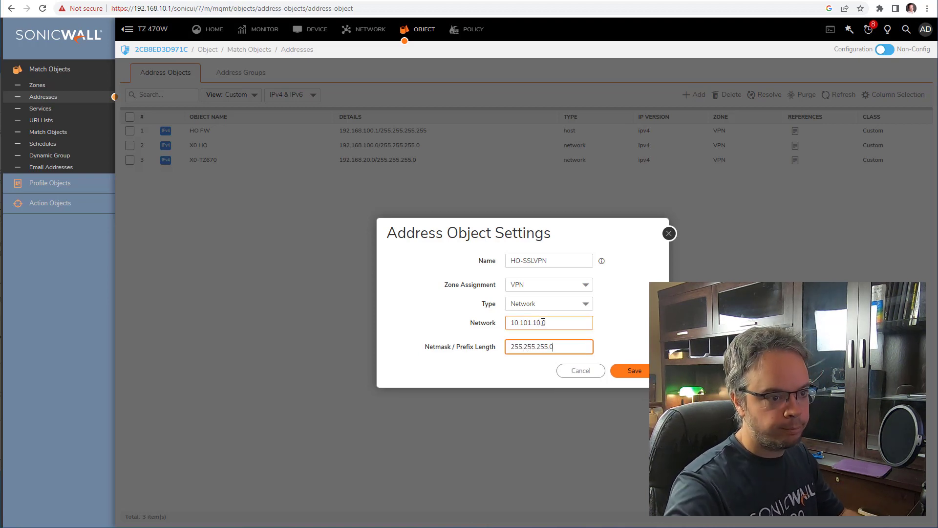
click(644, 373)
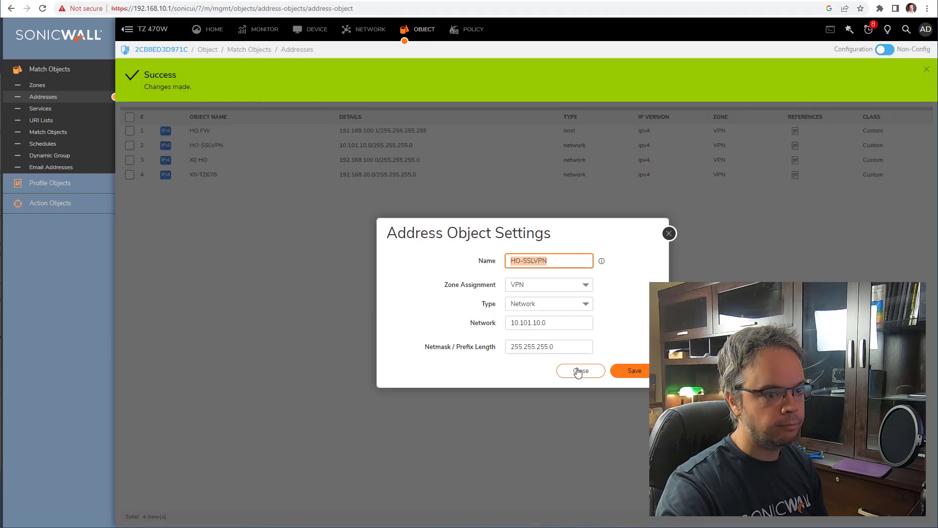
click(579, 372)
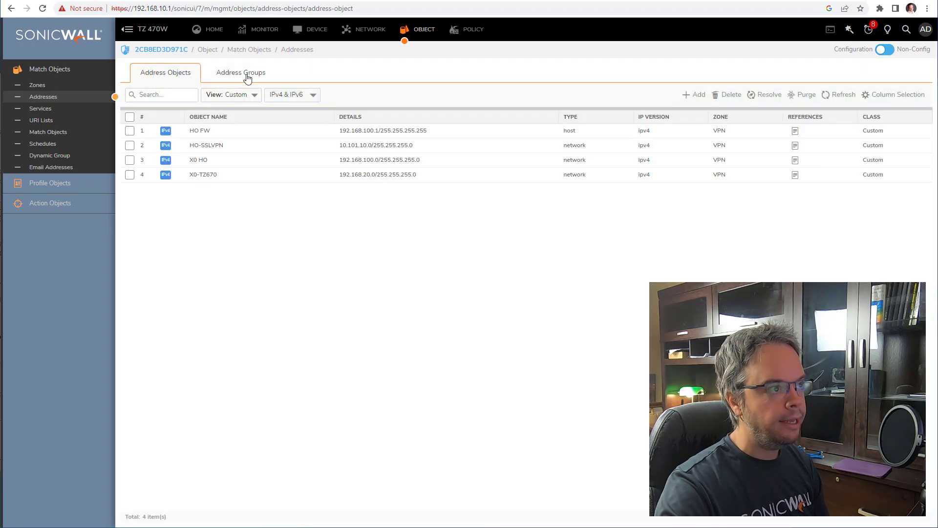
click(247, 75)
- Add the HO-SSLVPN object to VPNgroup on the TZ 470 and save
click(143, 131)
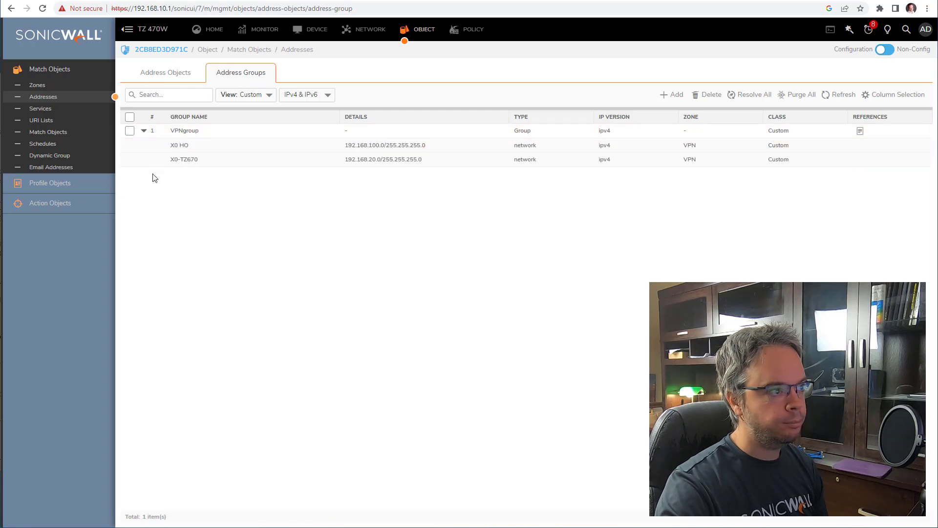
click(490, 132)
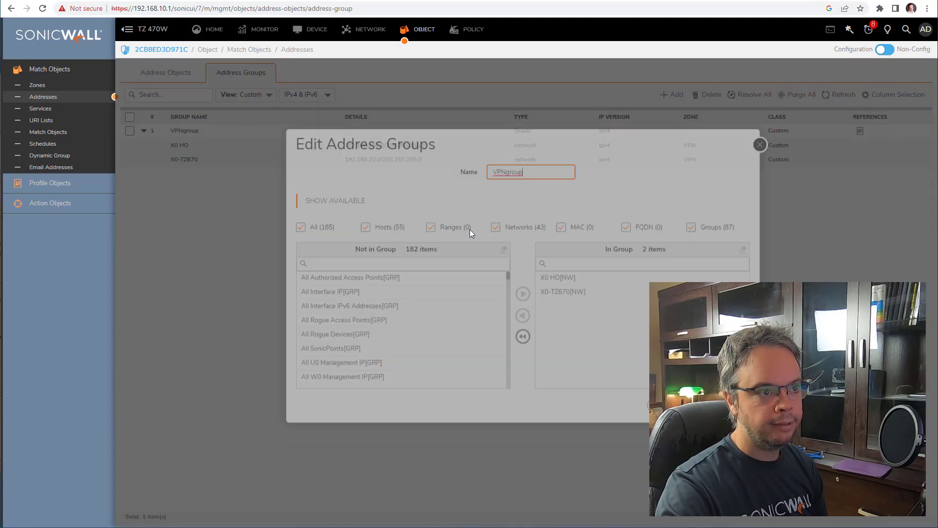
click(379, 280)
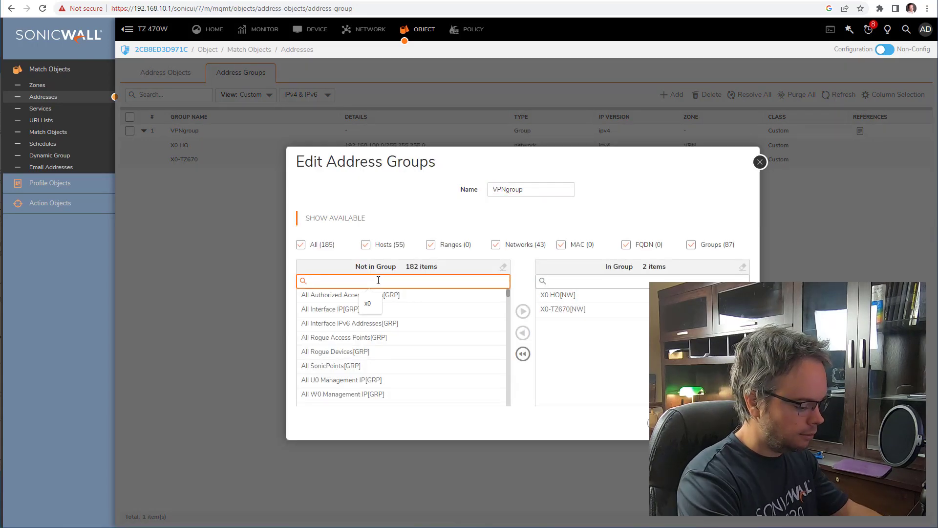
text(HO)
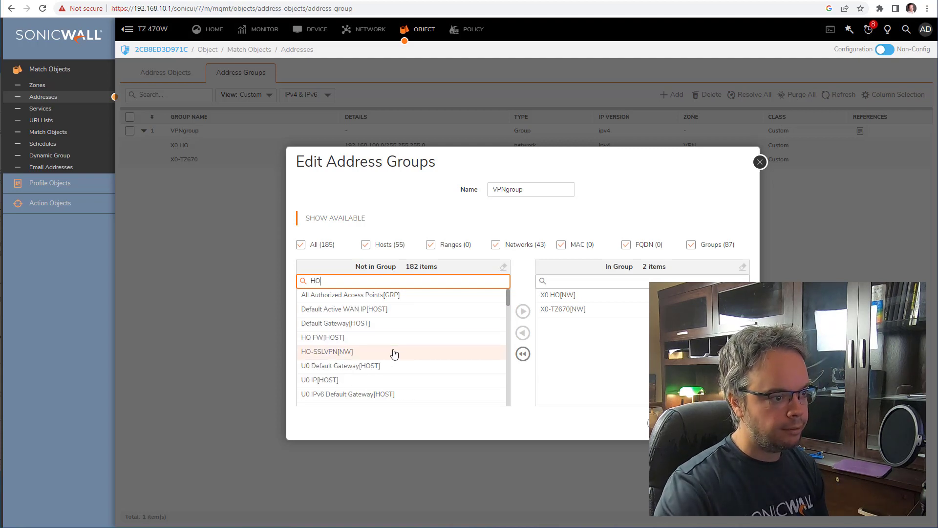
click(394, 352)
click(523, 311)
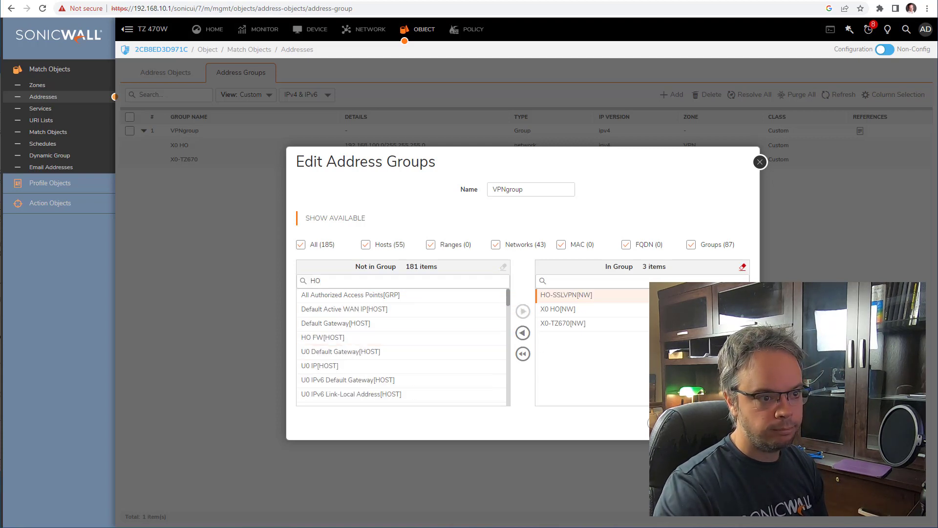
click(725, 424)
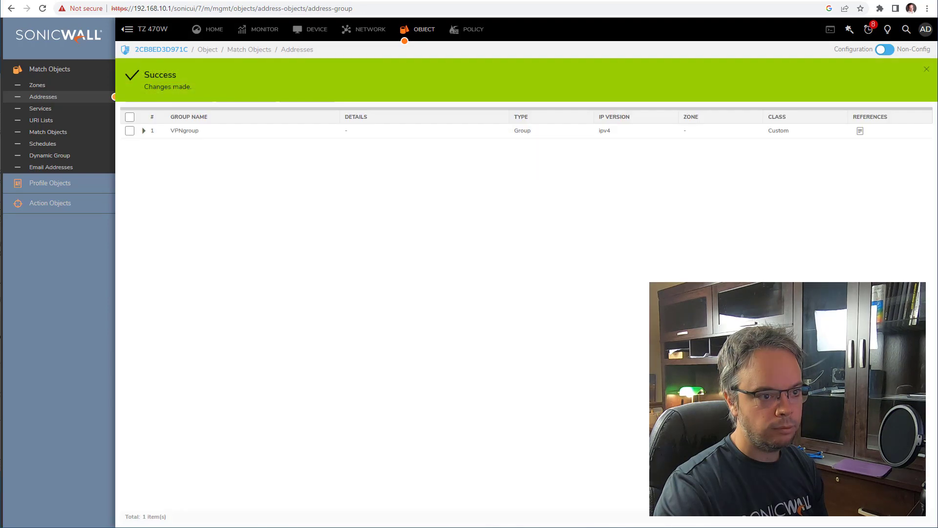
- Confirm VPNgroup's three members, then view the VPN to HO policy's destinations
click(145, 132)
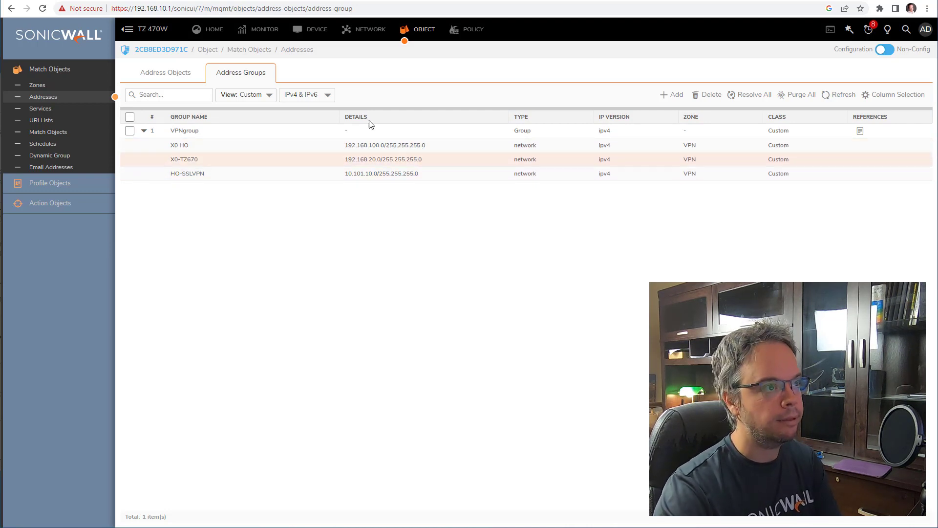
click(356, 33)
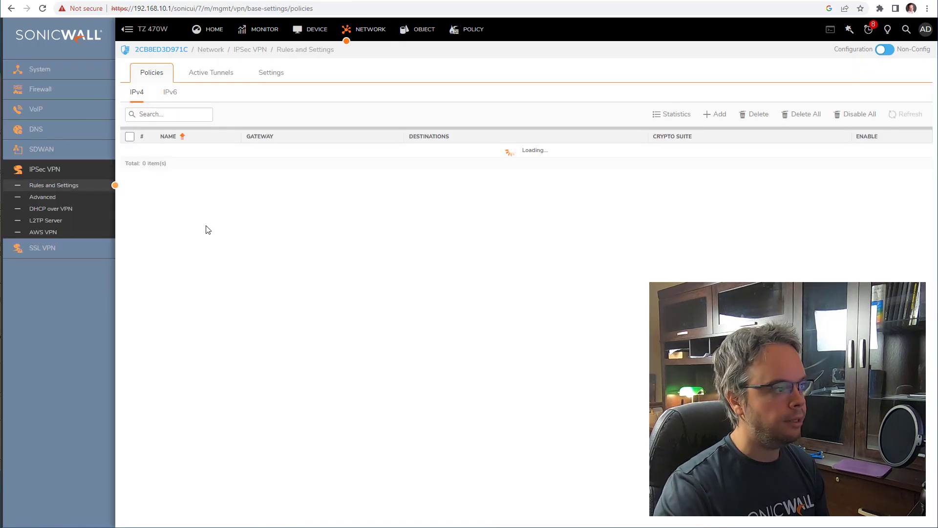
mouse_move(454, 172)
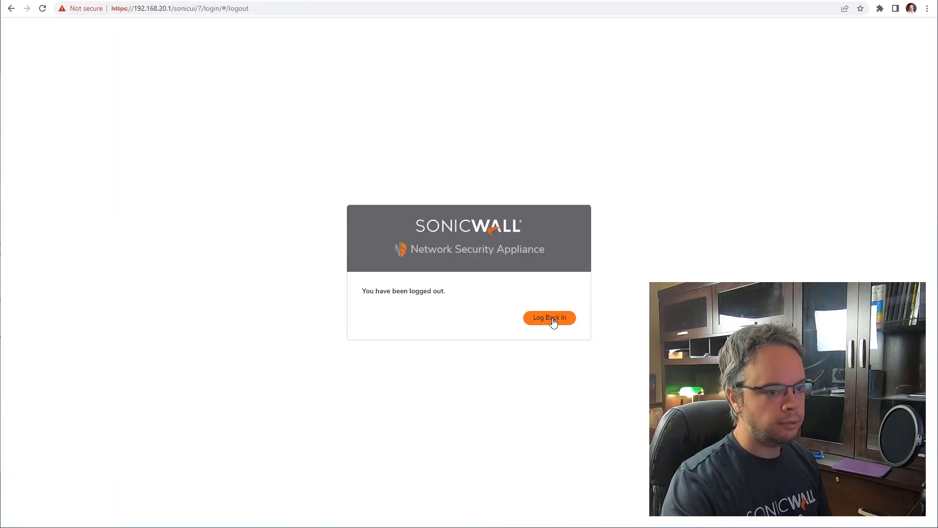
- Sign back in to the TZ 670 with the admin credentials and open Address Objects
click(549, 318)
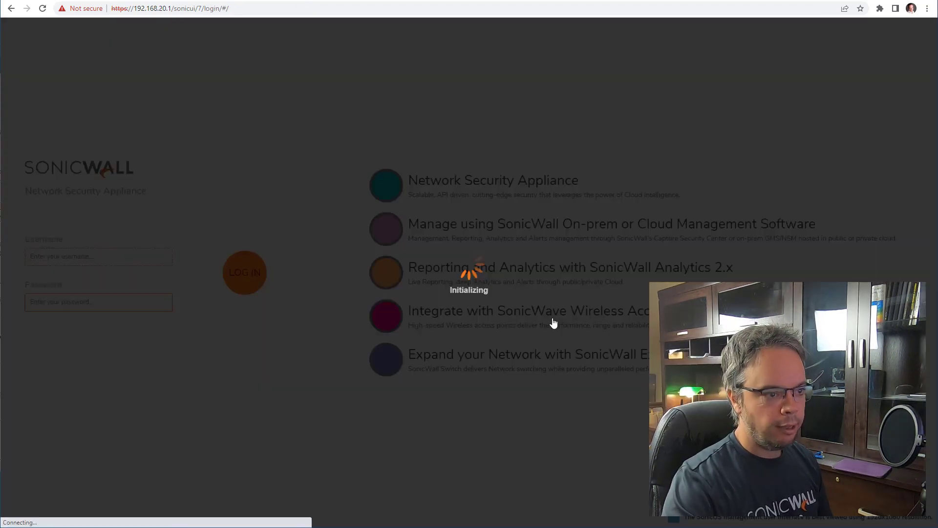
text(admin)
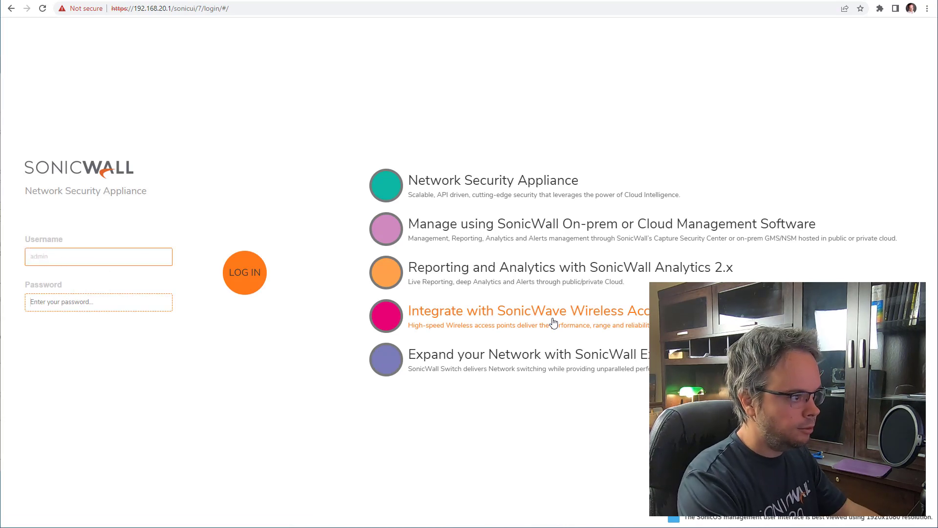
key(Tab)
text(••••••••)
key(Return)
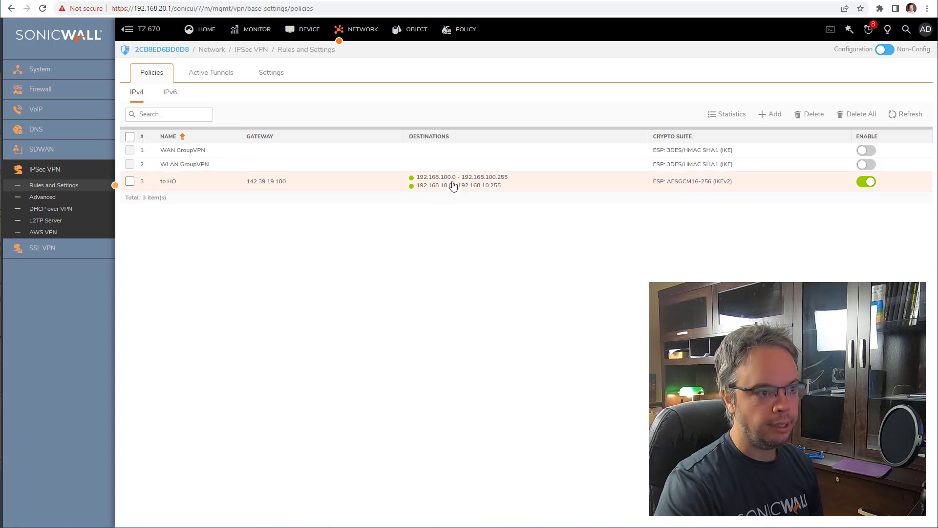
mouse_move(455, 189)
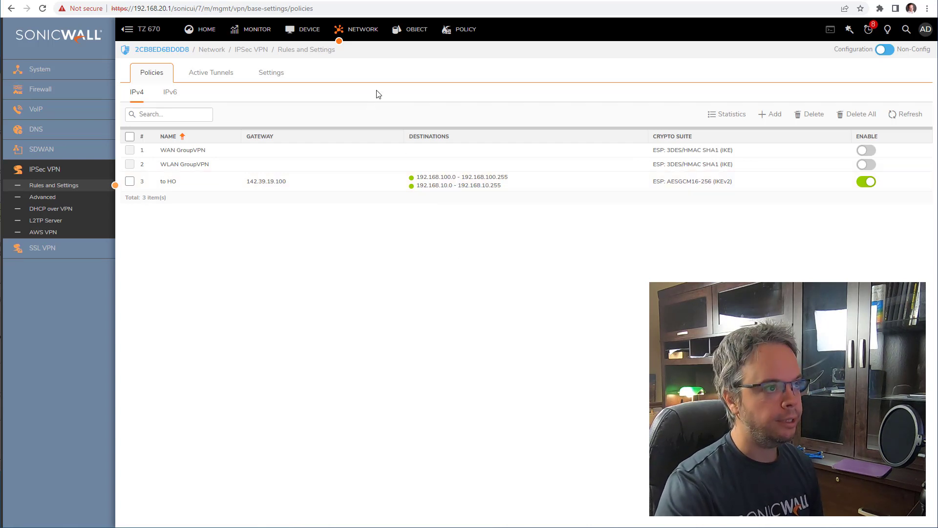
click(400, 29)
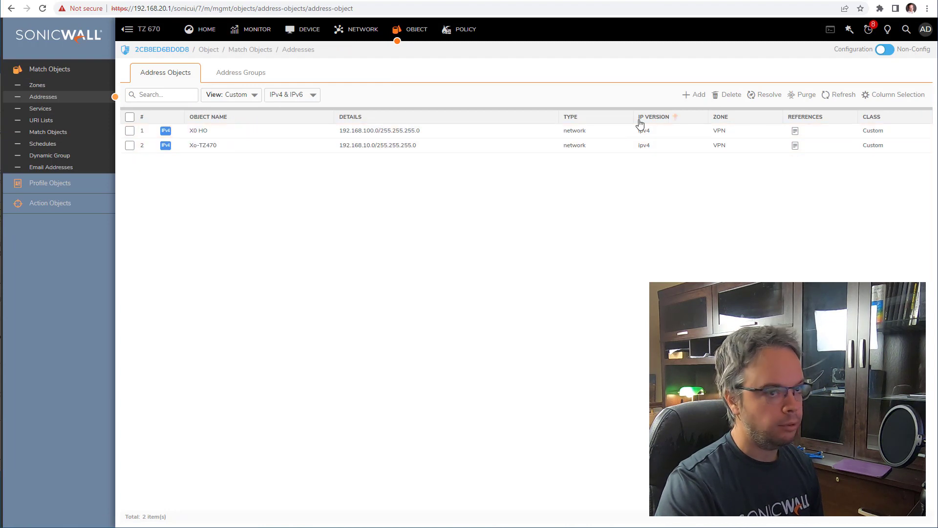
- Start a new address object named HO-SSLVPN in the VPN zone, type Network
click(698, 95)
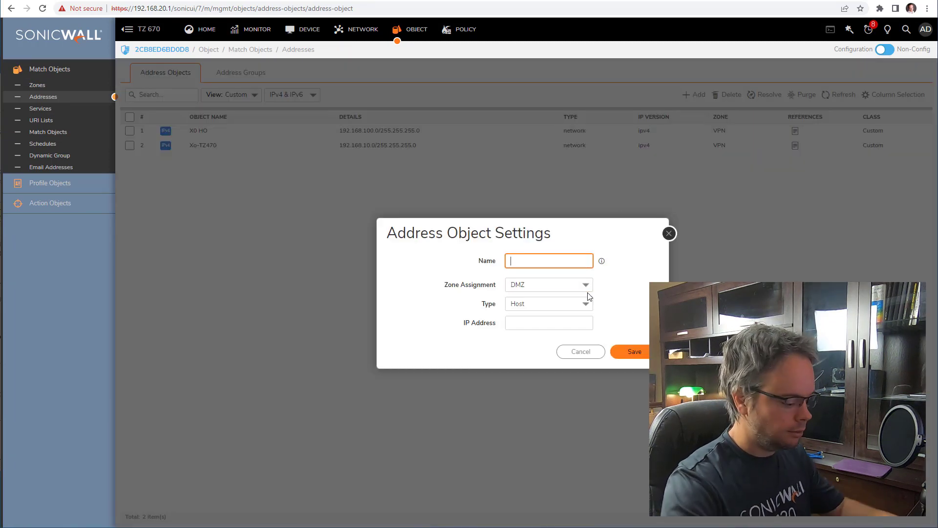
text(HO-SSLVPN)
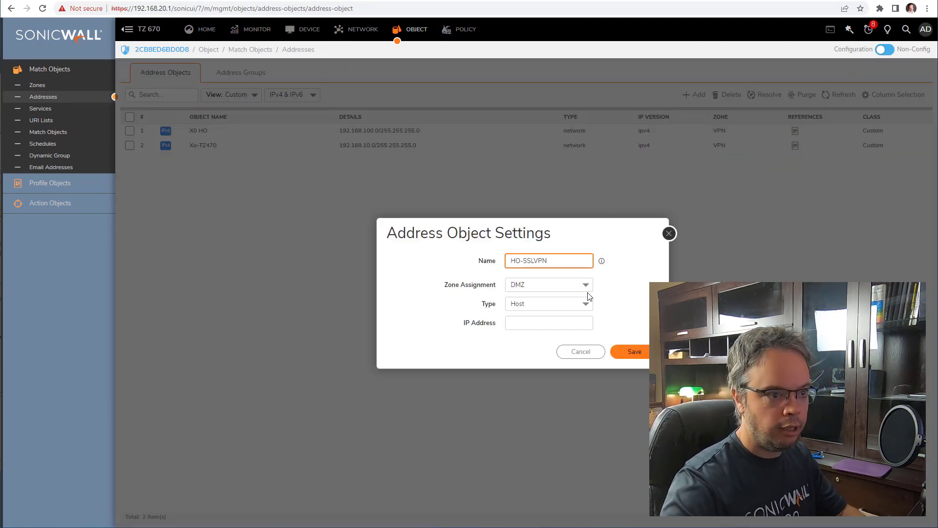
click(584, 287)
click(552, 344)
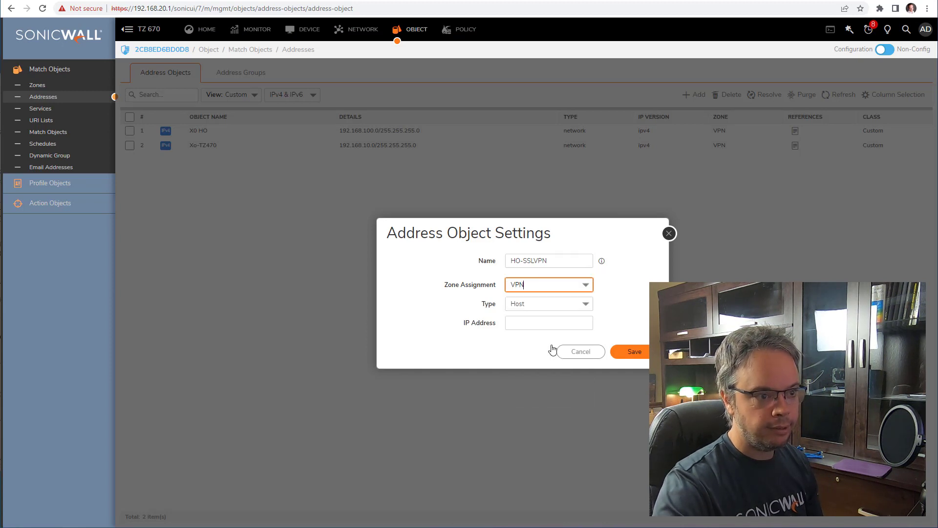
click(556, 305)
click(562, 346)
- Give HO-SSLVPN network 10.101.10.0 with netmask 255.255.255.0 and save it
click(549, 323)
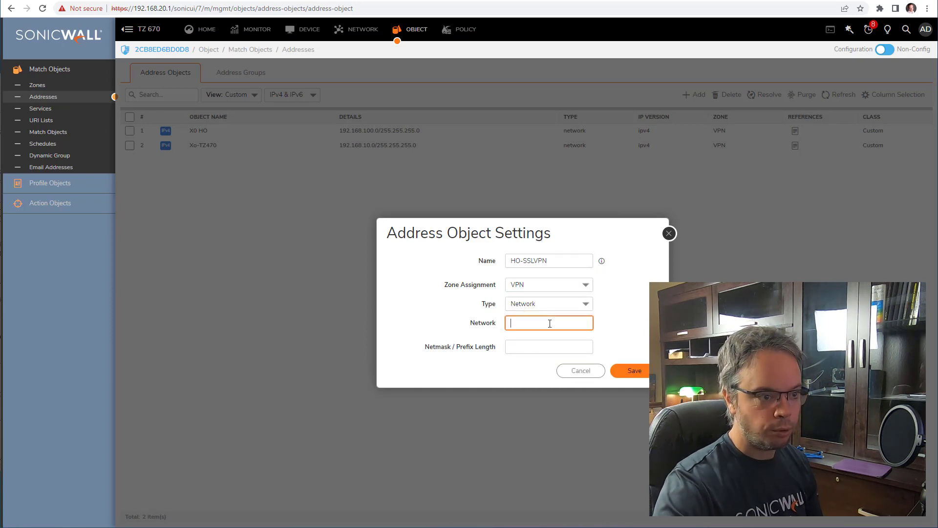
text(10.101.10)
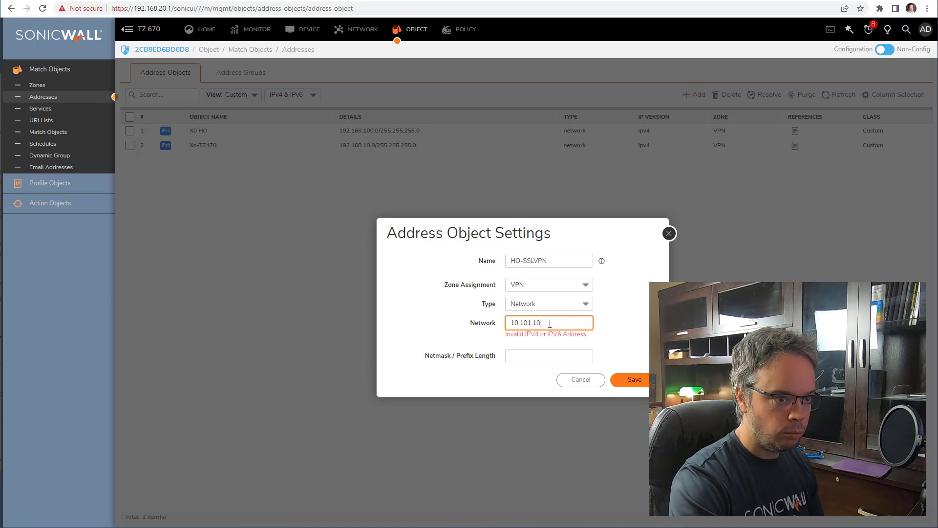
text(.0)
key(Tab)
text(255.255)
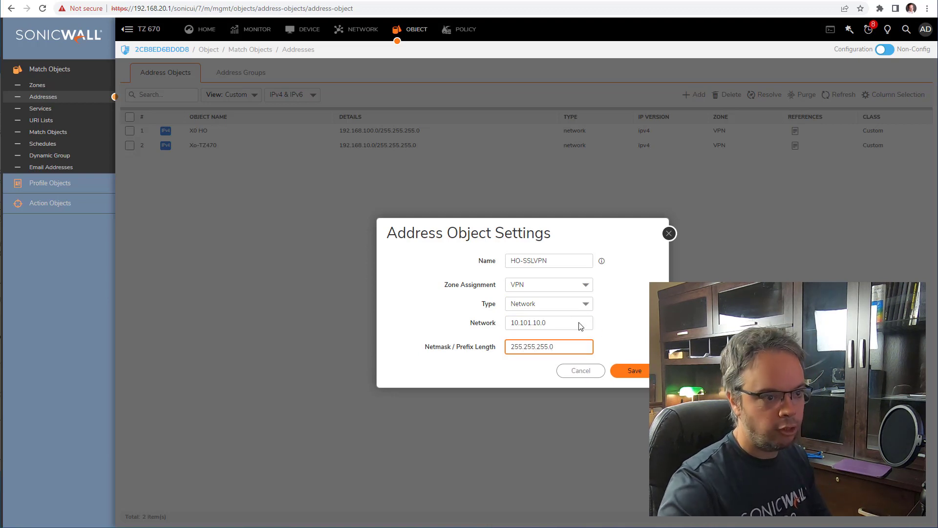
click(633, 371)
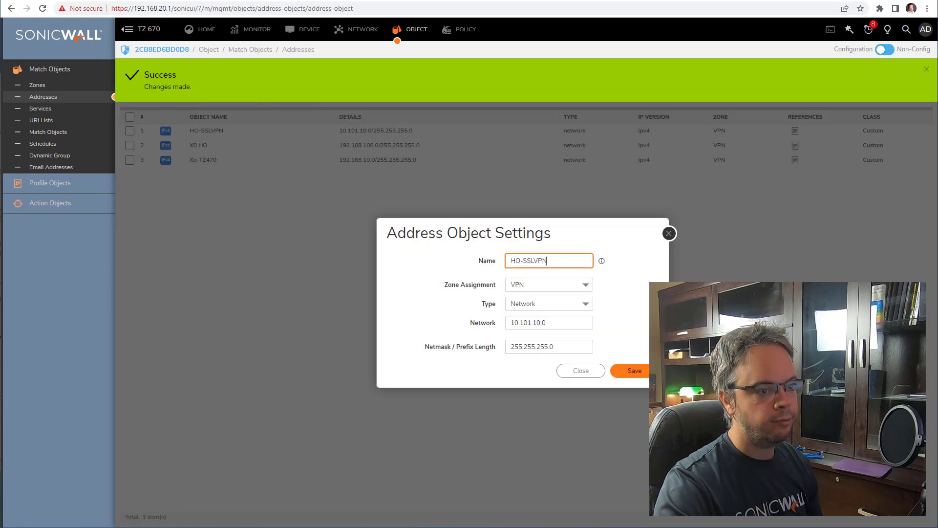
click(581, 370)
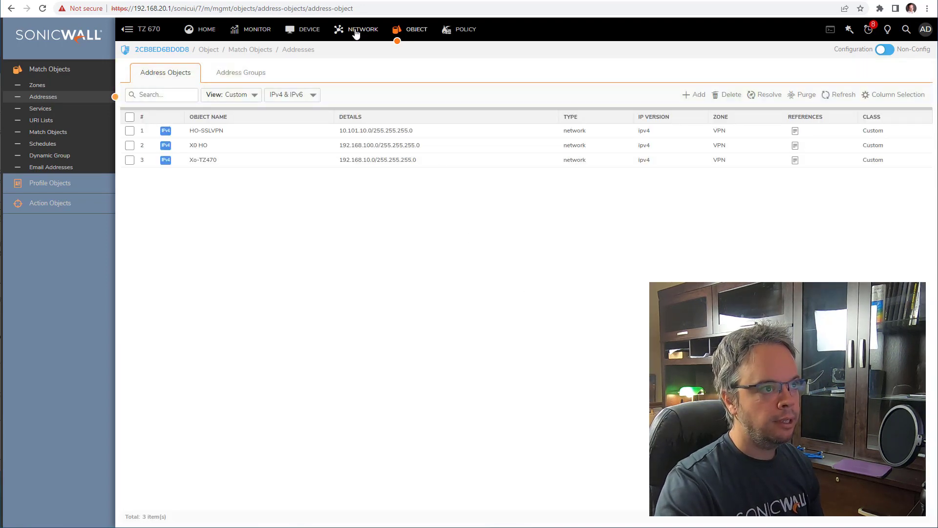
click(363, 29)
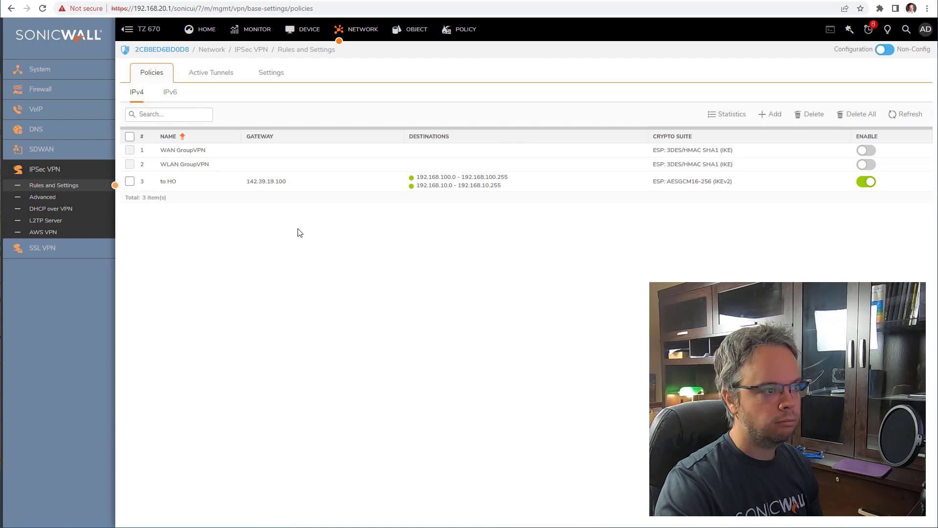
click(411, 30)
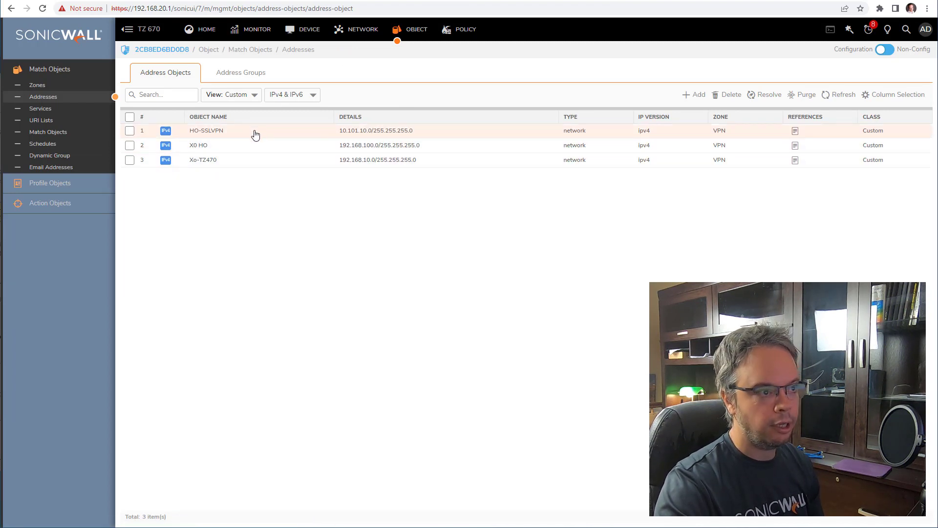
- List the custom address groups and show VPN goup's current members
click(235, 73)
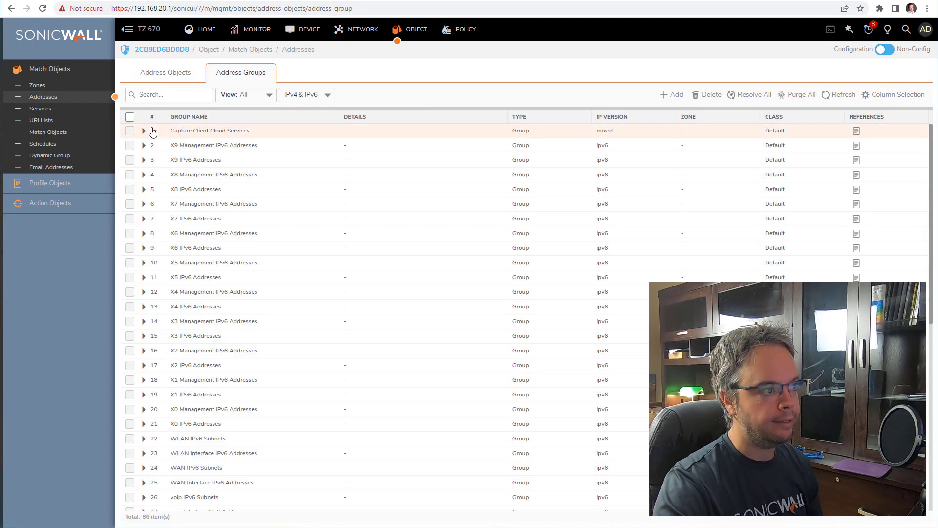
click(235, 94)
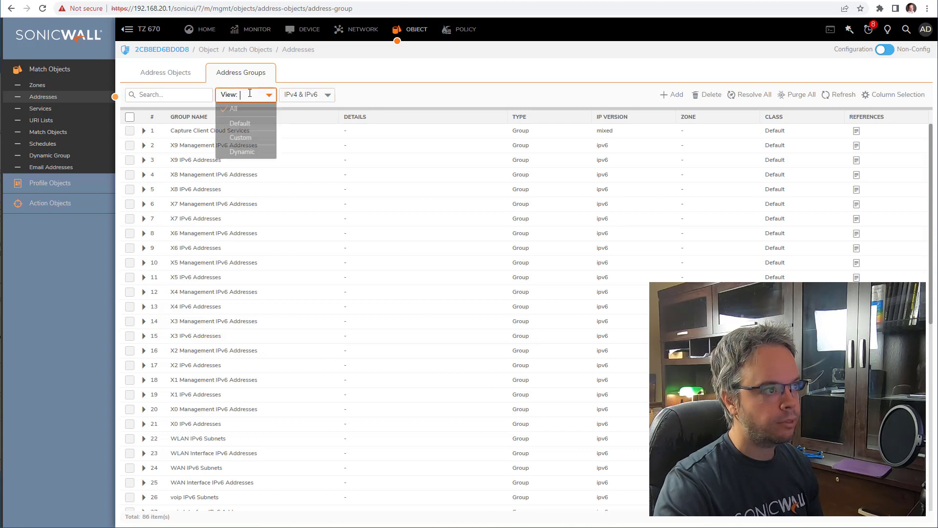
click(251, 120)
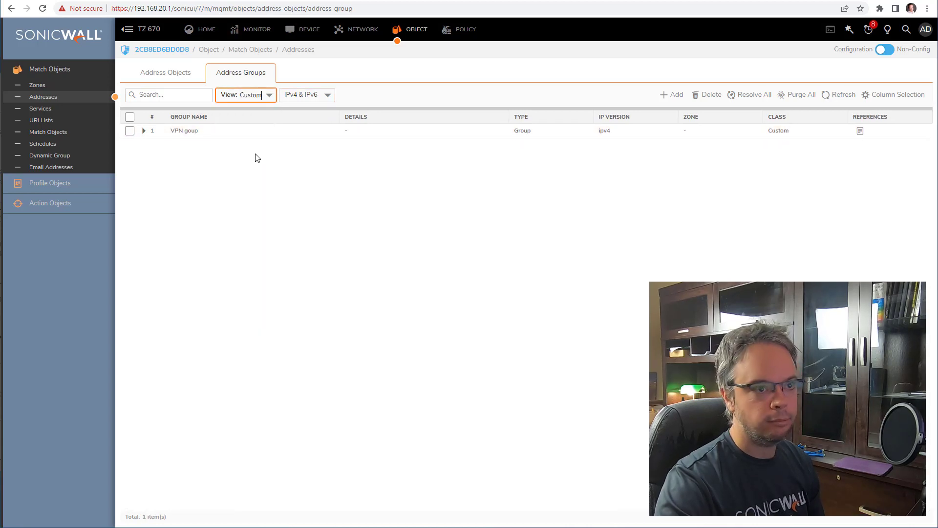
click(143, 131)
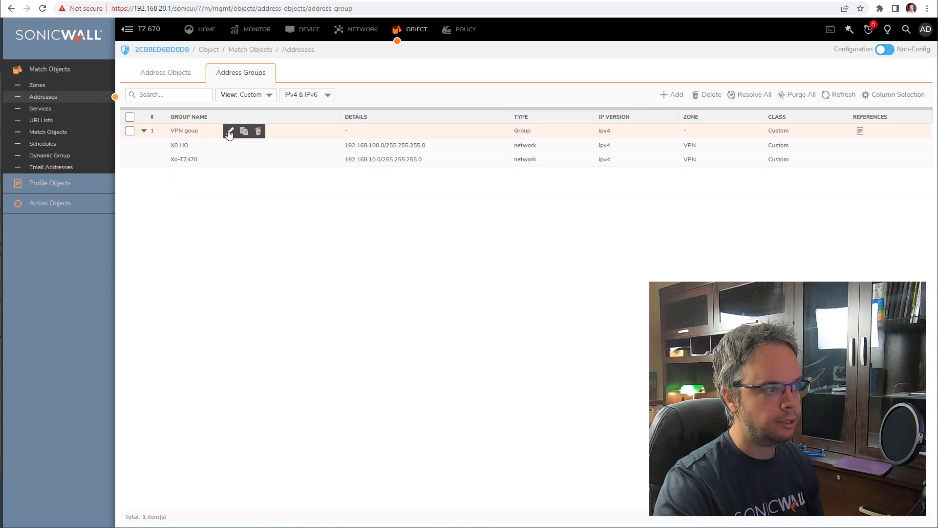
- Move HO-SSLVPN into VPN goup, save, and verify the new membership
click(228, 131)
click(380, 280)
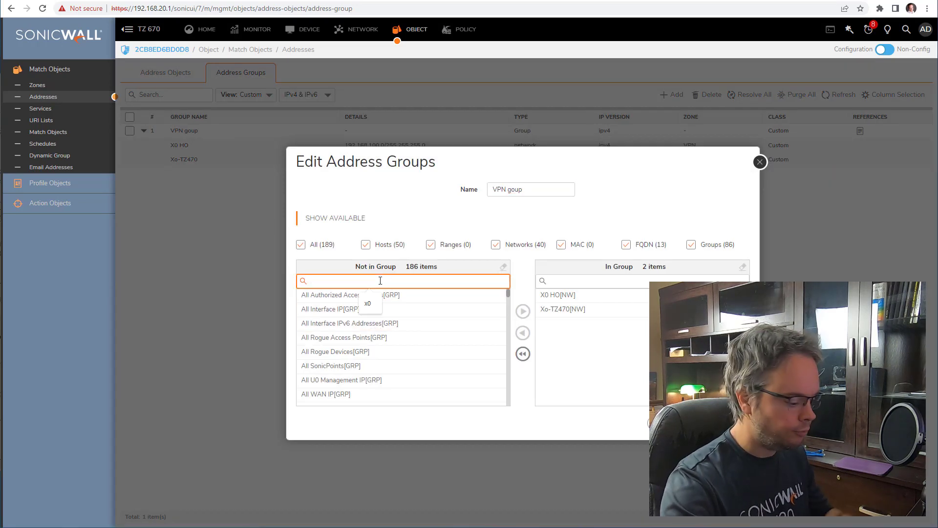
text(ho)
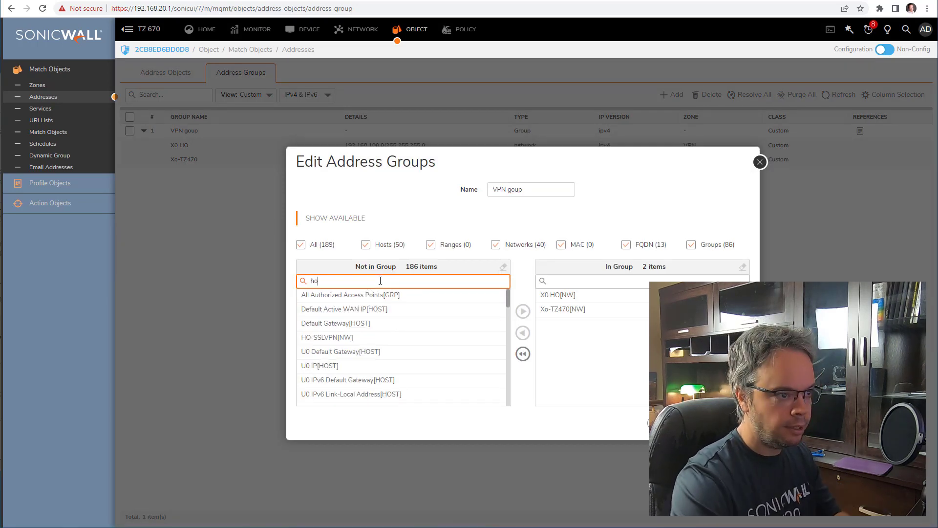
click(356, 337)
click(523, 311)
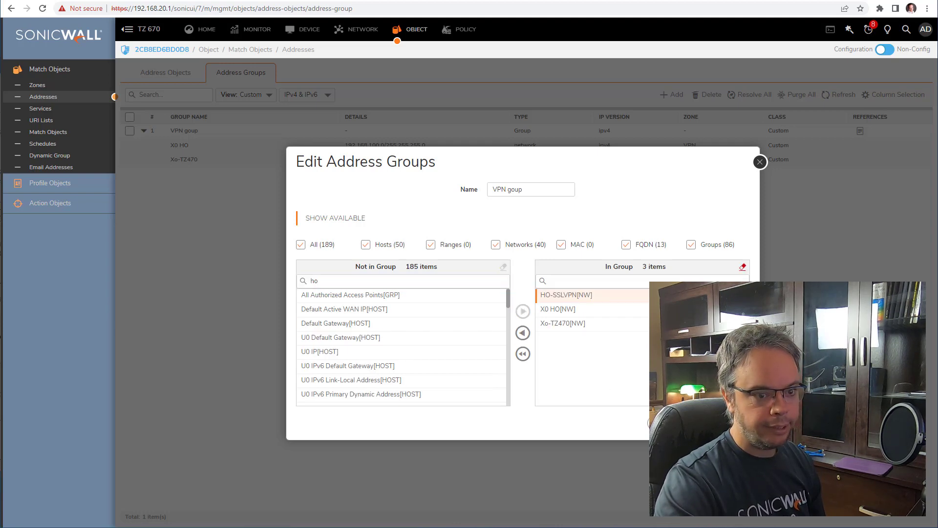
click(726, 423)
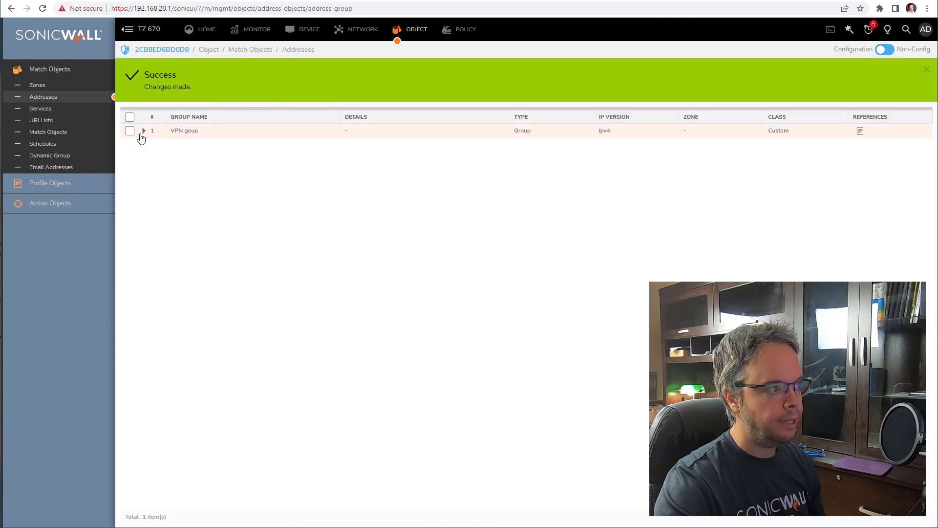
click(143, 131)
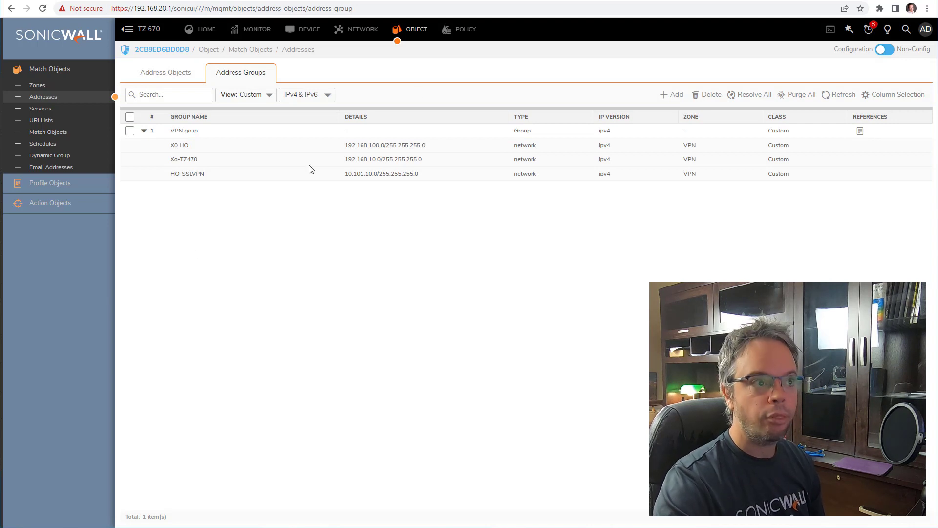
click(363, 29)
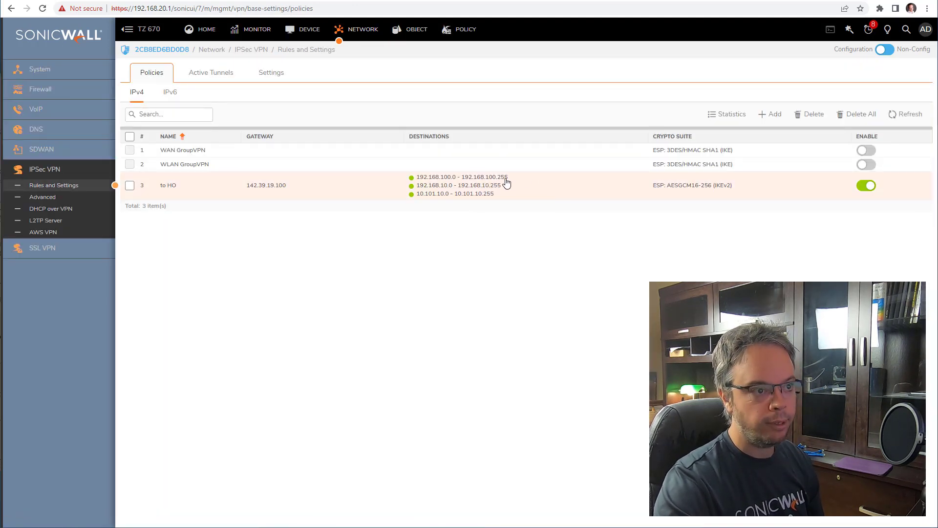
- Open System > Interfaces and select X1's WAN address 142.39.19.75
mouse_move(505, 185)
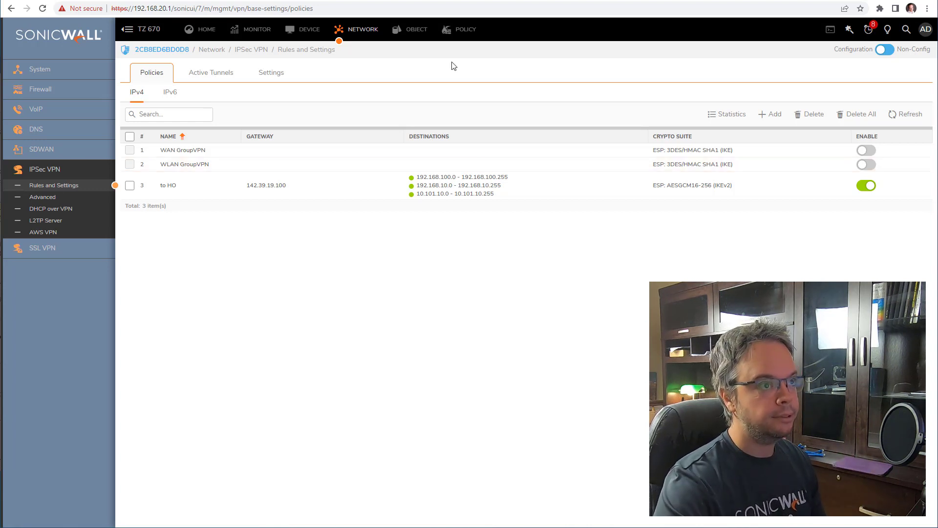
click(87, 68)
click(84, 85)
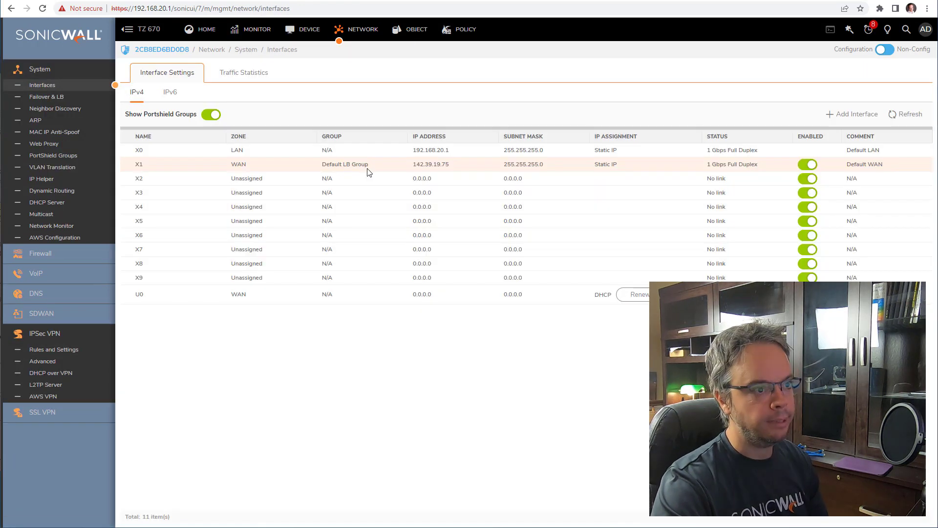
drag(457, 166, 417, 166)
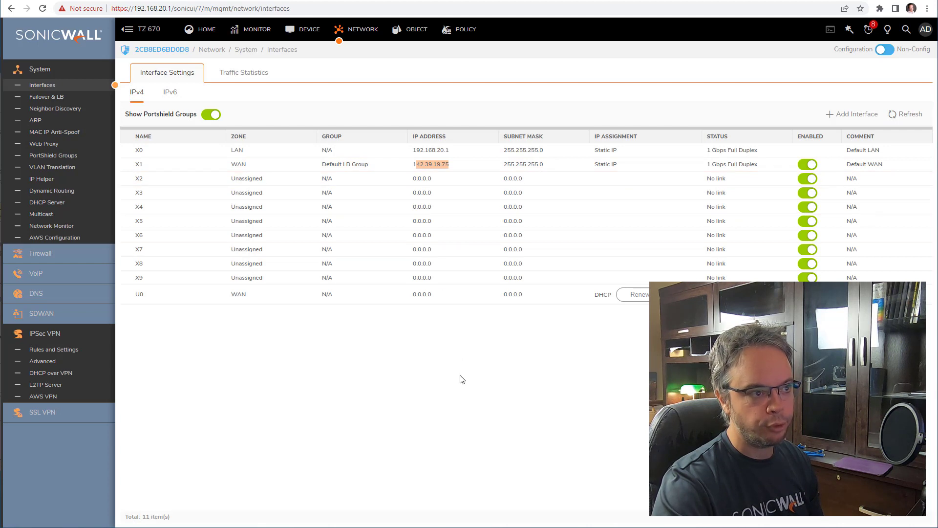
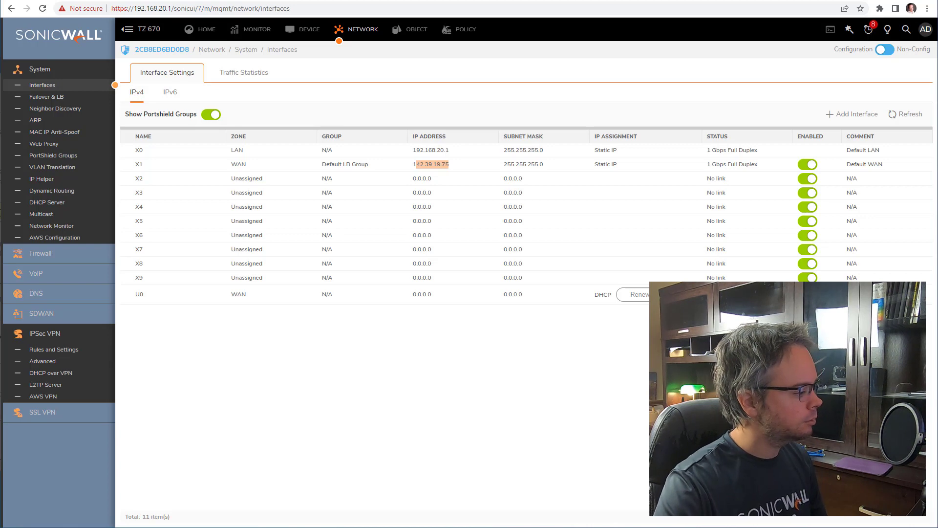
- Run ipconfig in Command Prompt, highlight the Ethernet address 142.39.19.68, then minimize the console
key(alt+Tab)
text(ipconfig)
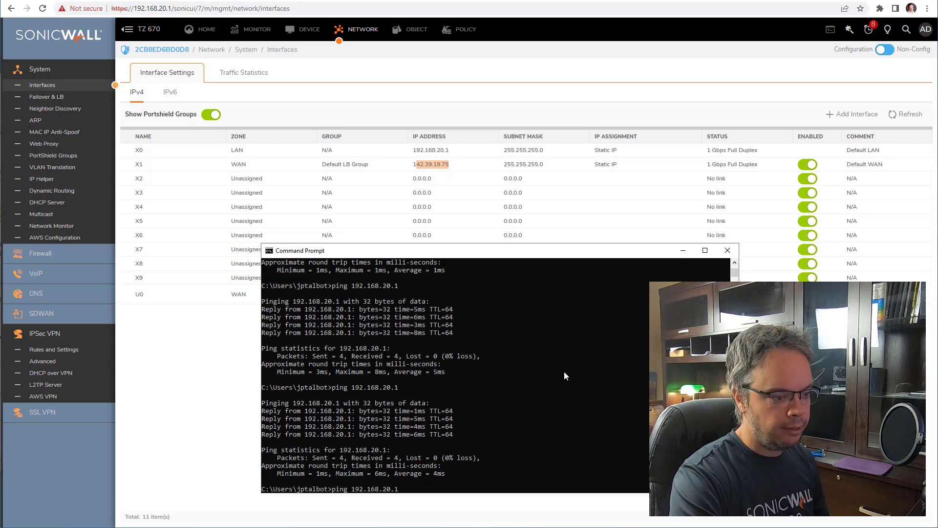
key(Return)
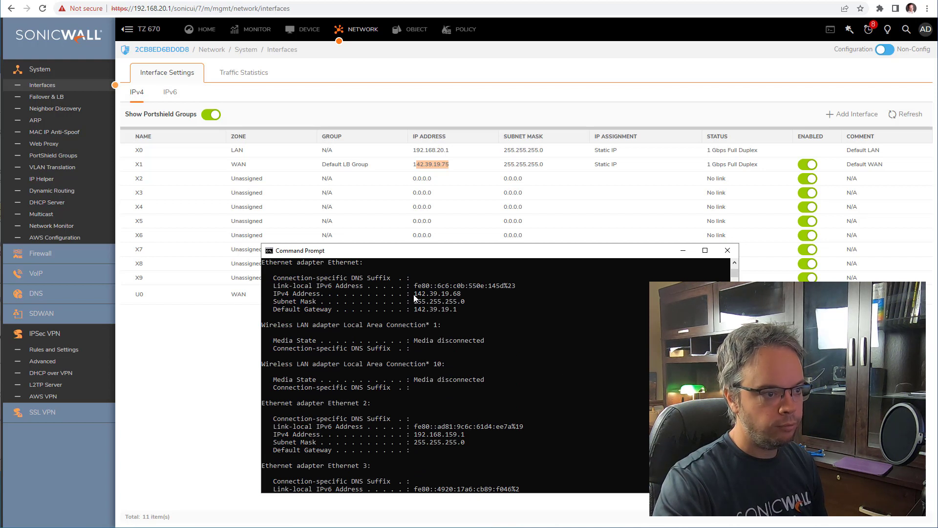
drag(415, 295, 462, 296)
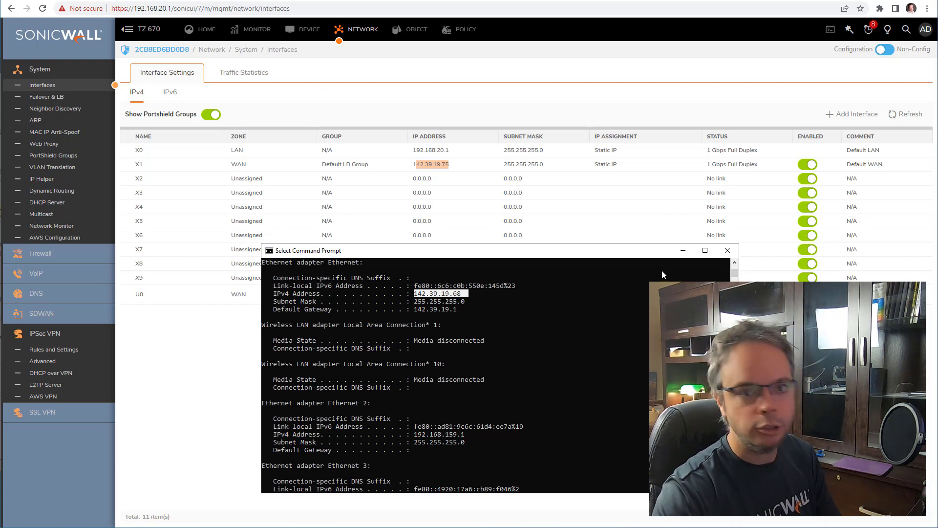
click(682, 251)
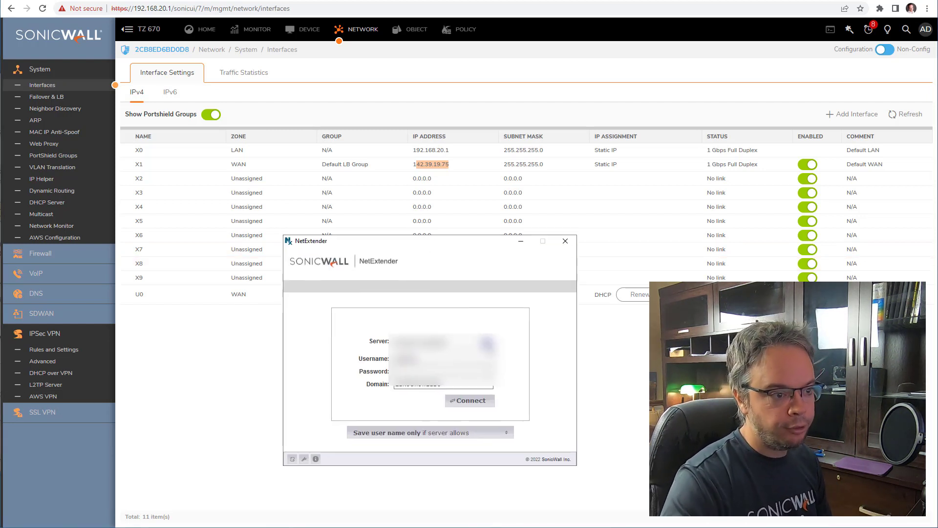
- Connect NetExtender to 142.39.19.100:4433 using the VPN user's username, password and domain LocalDomain
drag(452, 343, 355, 341)
text(1)
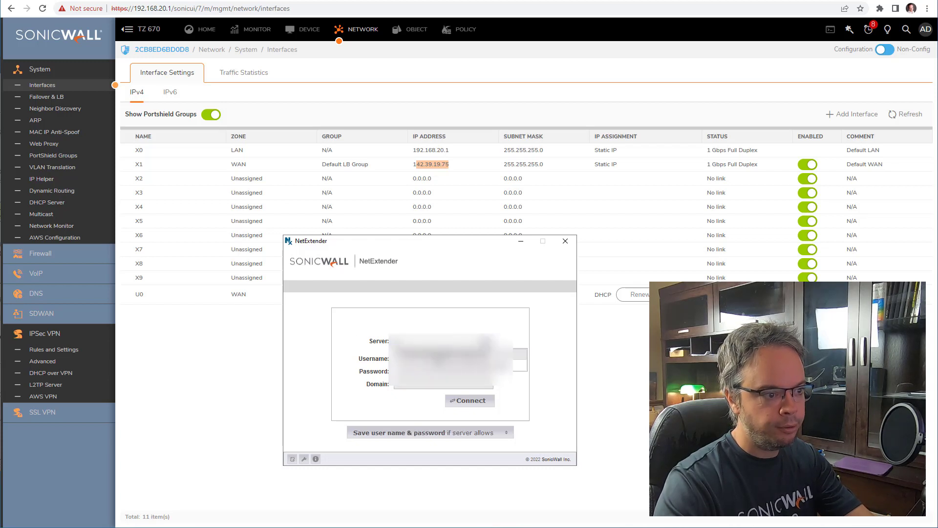
text(42)
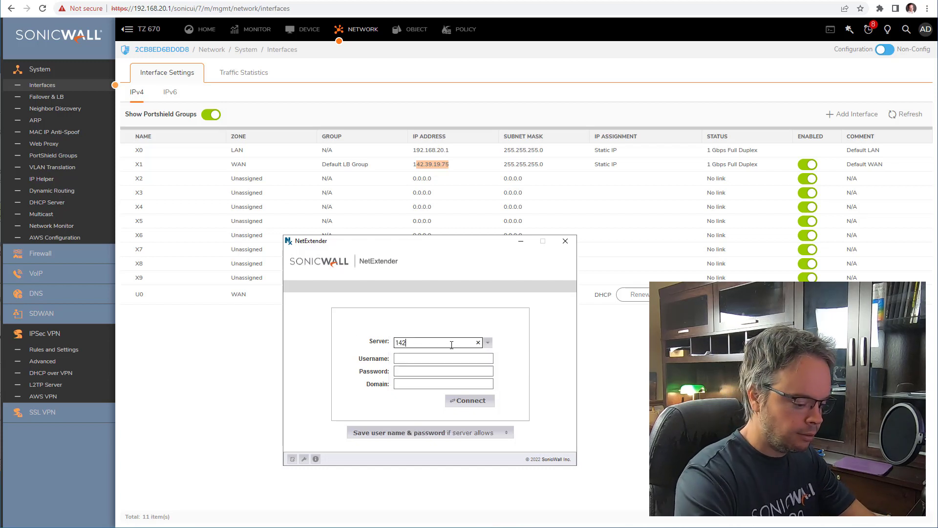
text(.39.19.100:4433)
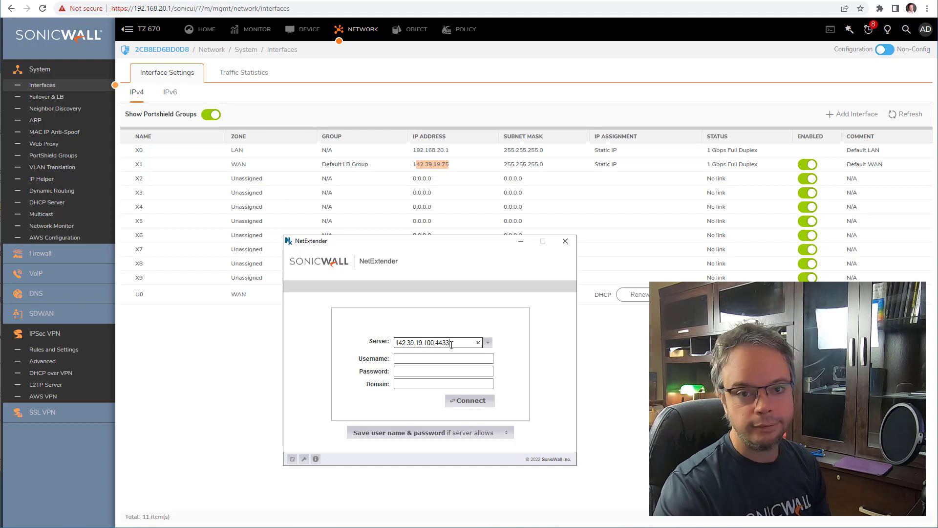
click(448, 359)
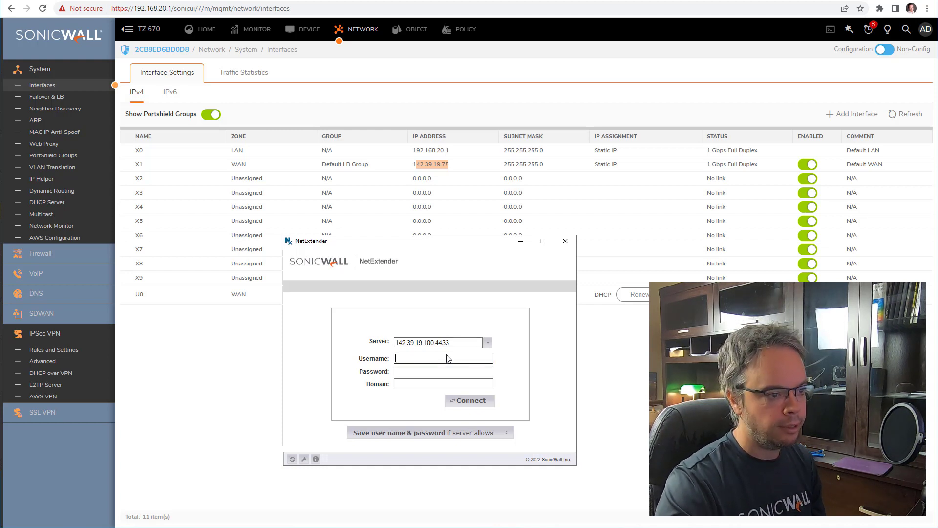
text(bobVPN)
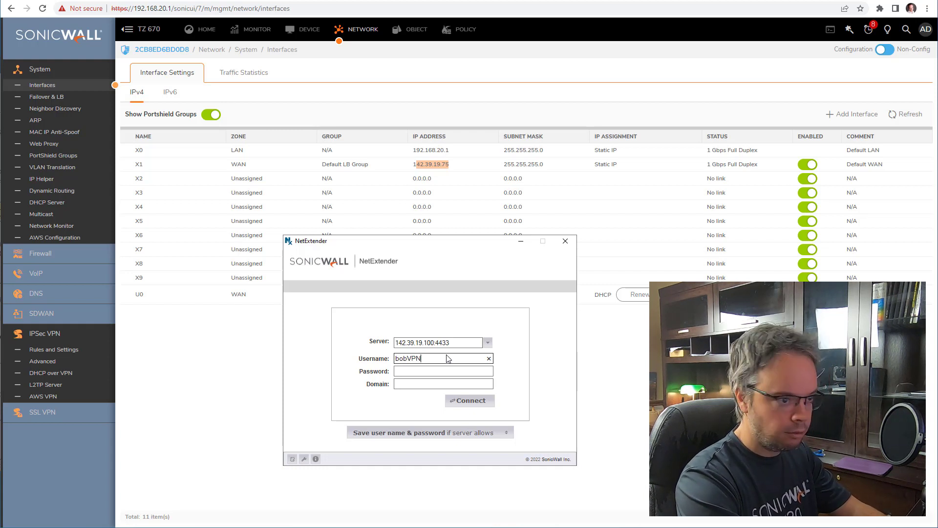
key(Tab)
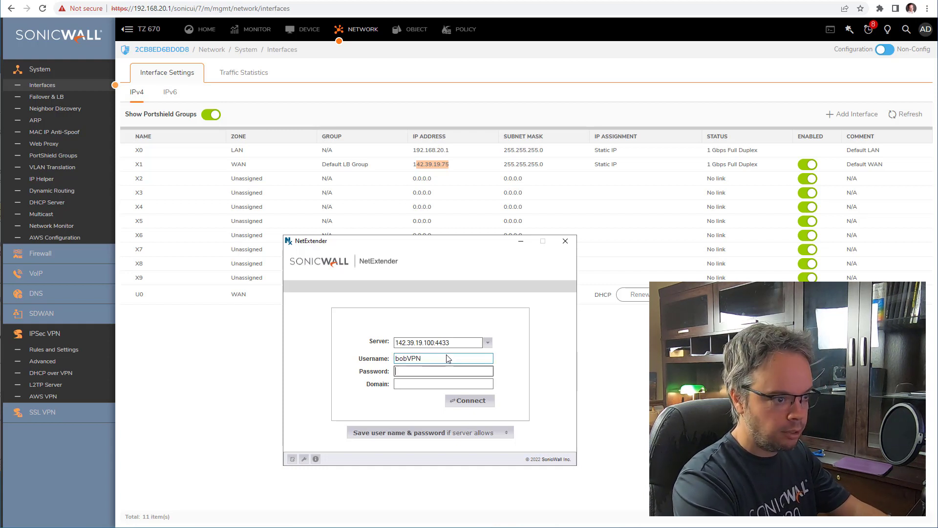
text(********)
key(Tab)
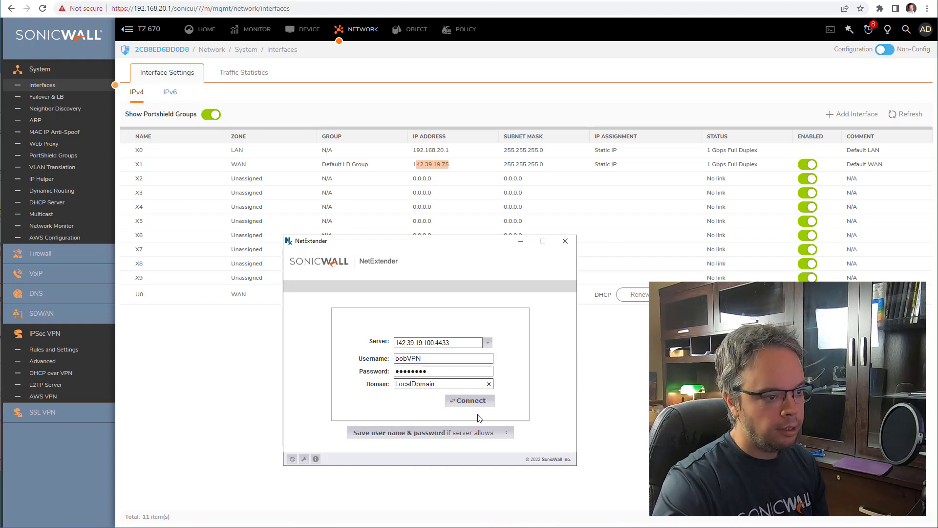
click(472, 401)
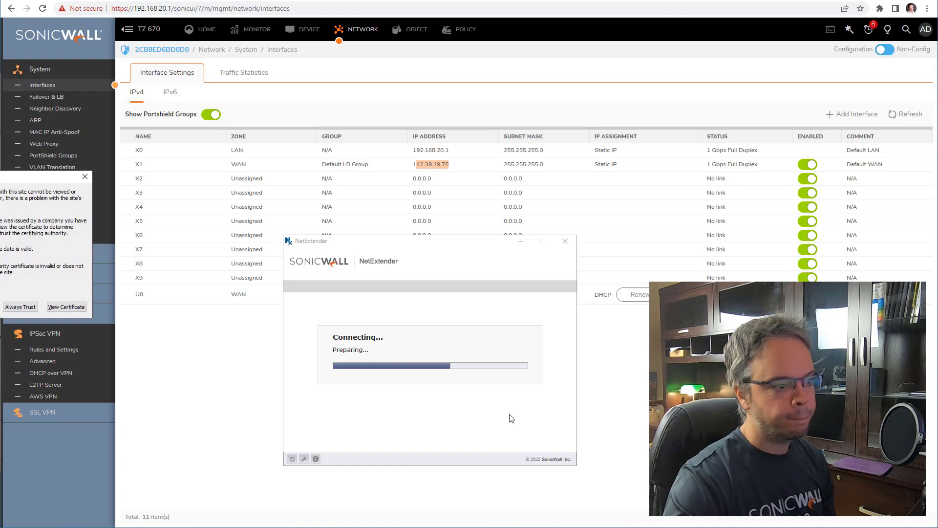
- Trust the certificate and view the VPN routes to 192.168.100.0, 192.168.10.0 and 192.168.20.0
click(20, 307)
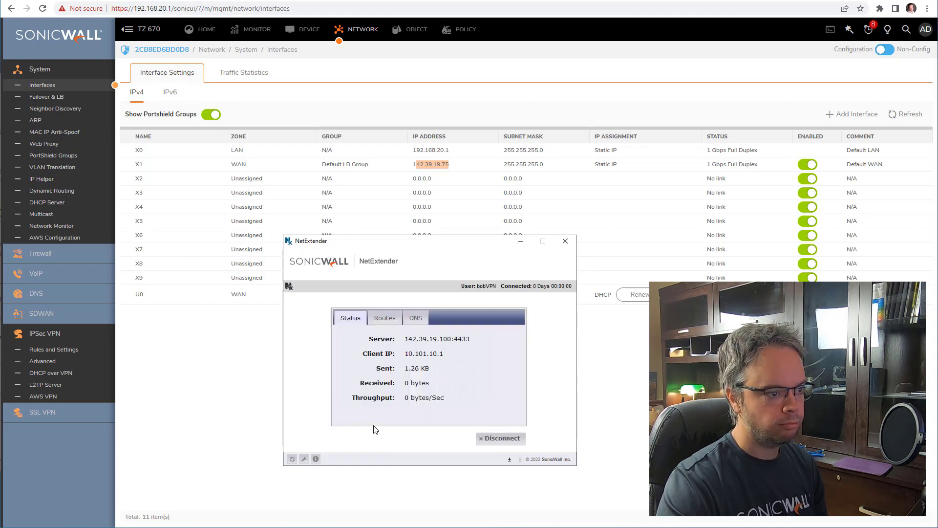
click(389, 324)
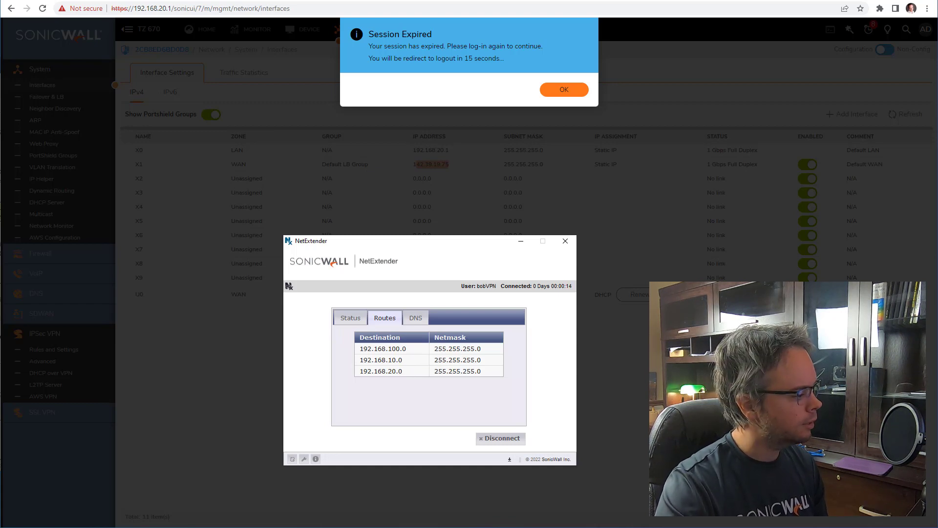
key(alt+Tab)
- Ping 192.168.100.1, 192.168.10.1 and 192.168.20.1 in turn, getting replies over the VPN
text(192.)
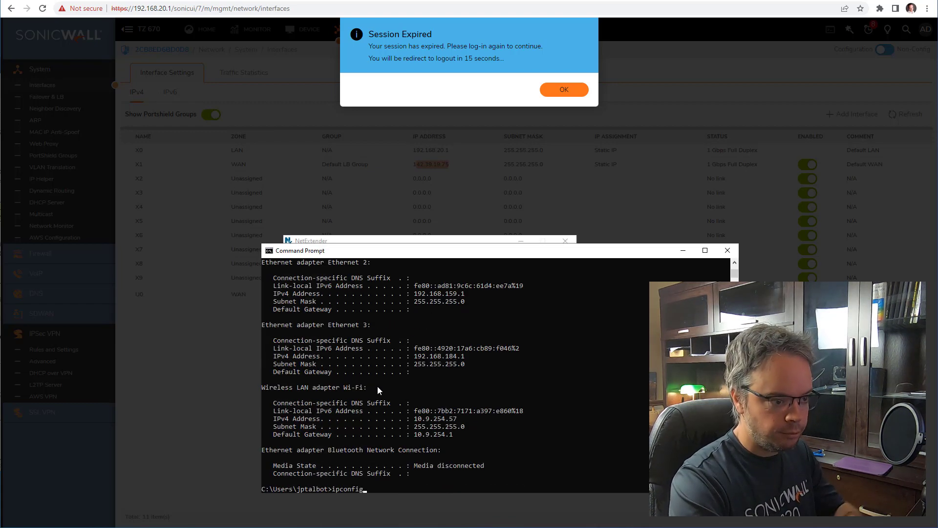
key(Up)
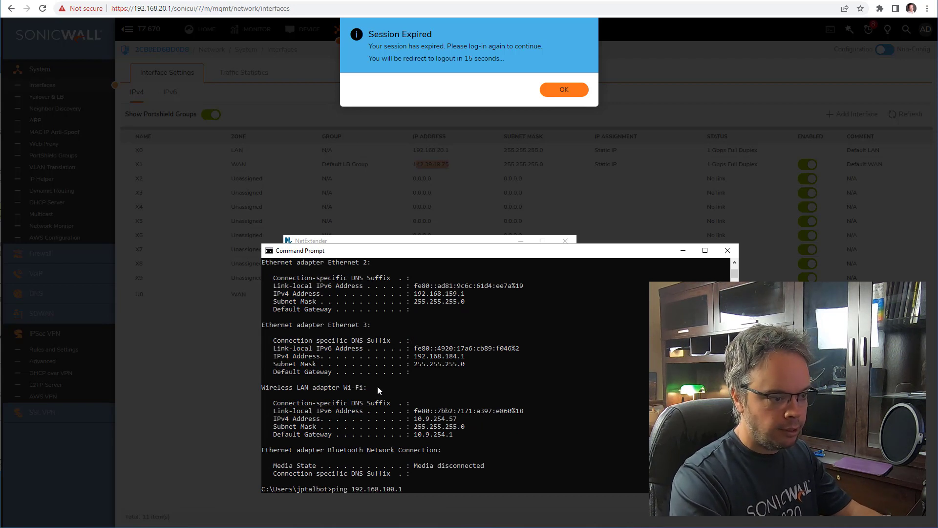
key(Return)
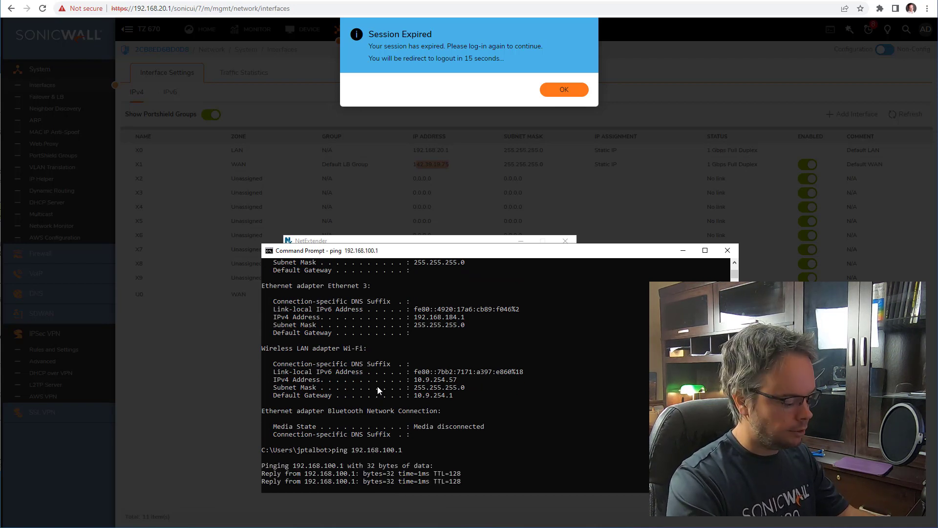
key(ctrl+c)
key(Up)
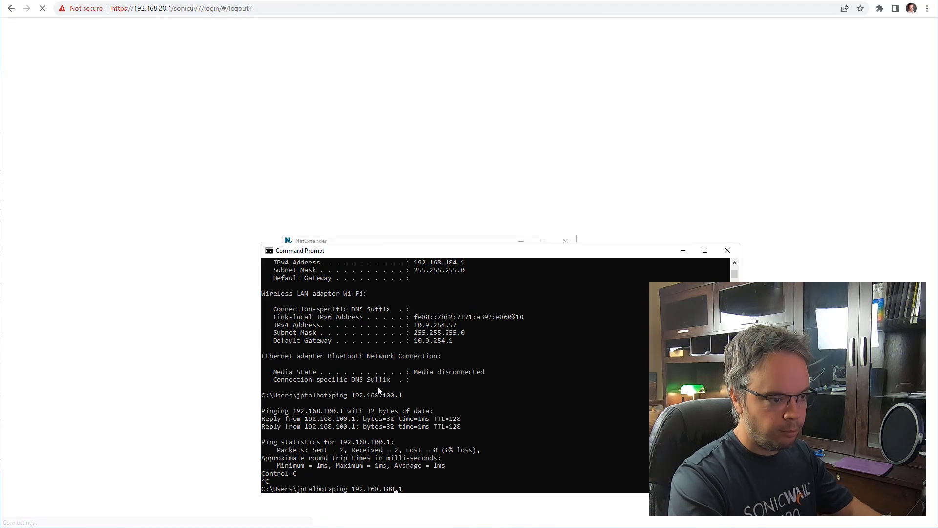
key(BackSpace)
key(BackSpace)
key(BackSpace)
text(.1)
key(Return)
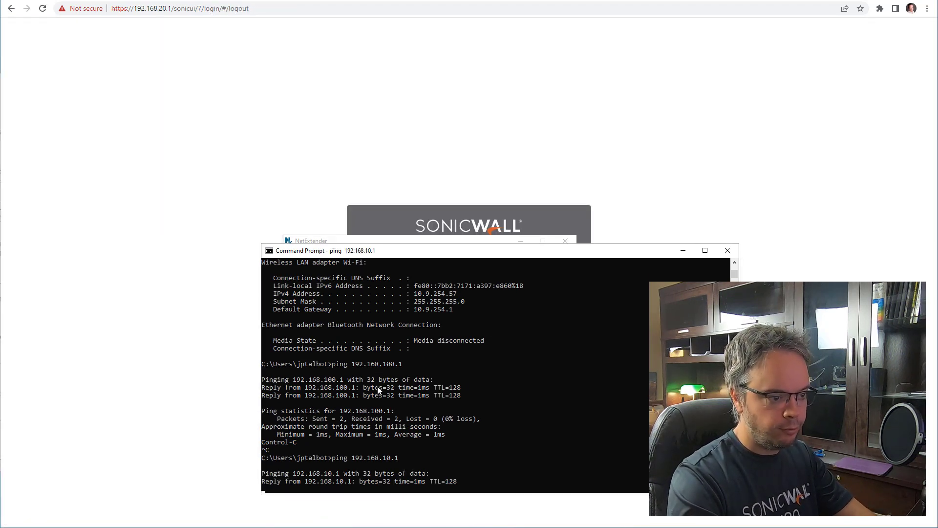
key(ctrl+c)
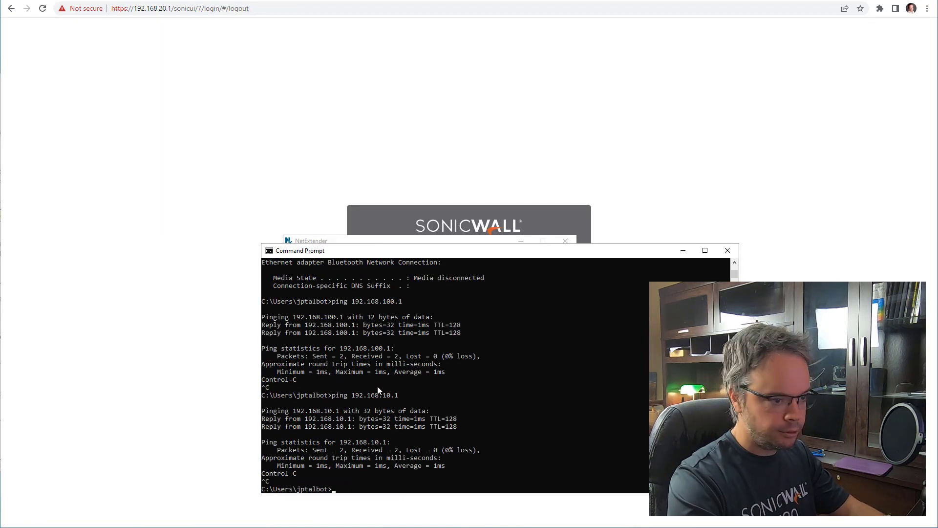
key(Up)
key(BackSpace)
key(BackSpace)
key(BackSpace)
key(BackSpace)
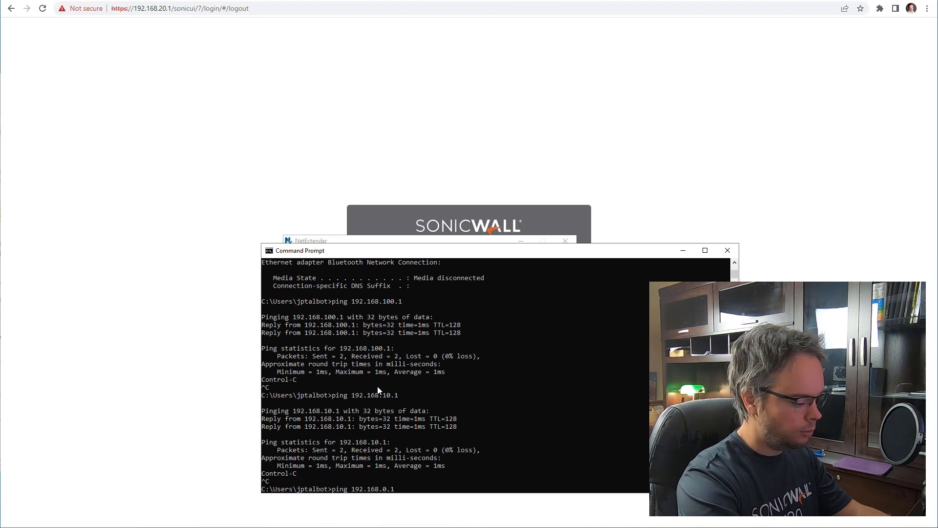
text(20.1)
key(Return)
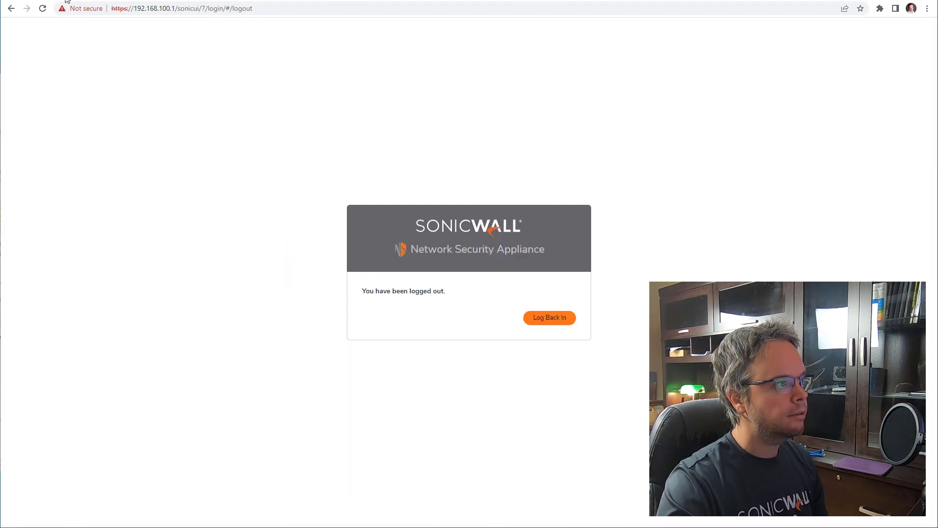
- Log in to the 192.168.10.1 firewall as admin and take over configuration mode
click(548, 319)
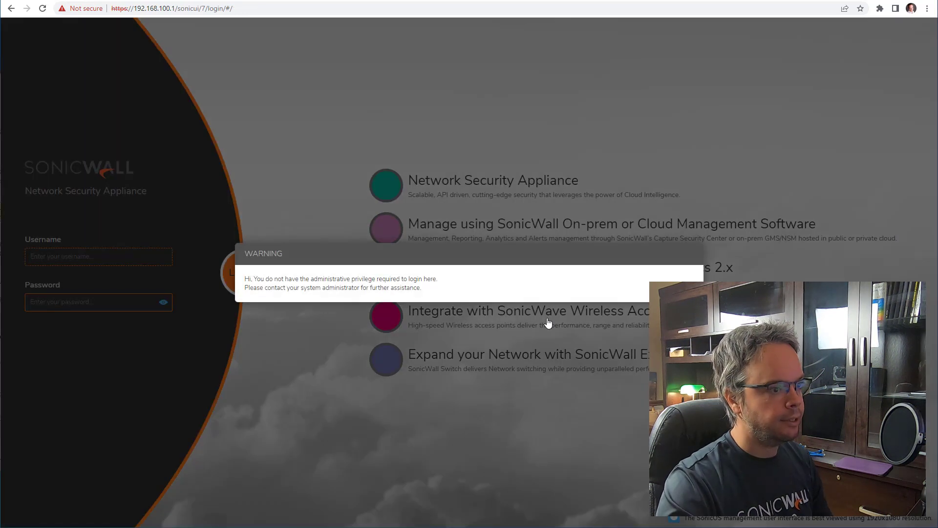
click(107, 258)
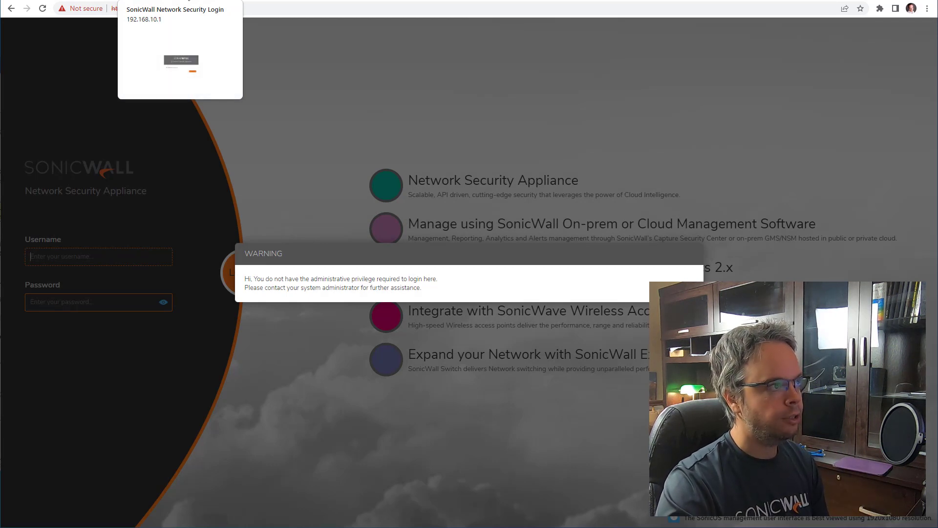
click(189, 0)
click(93, 0)
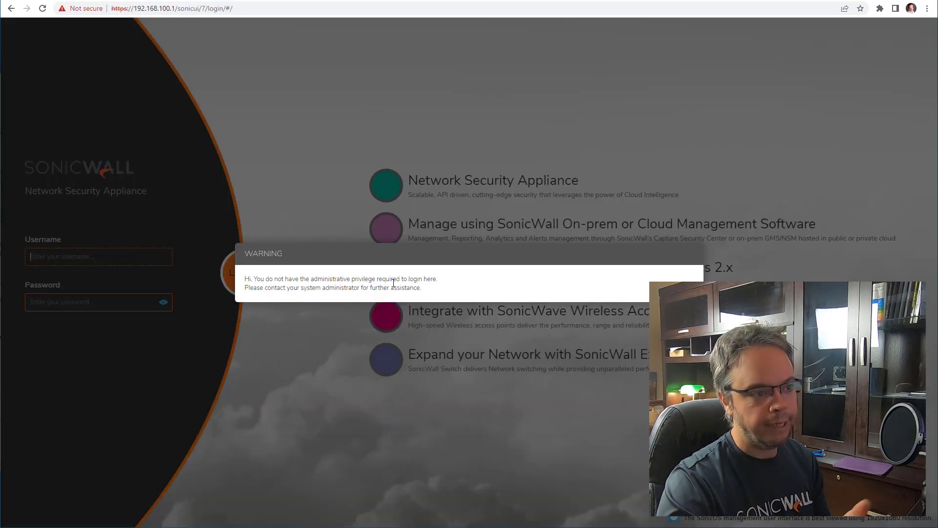
click(199, 1)
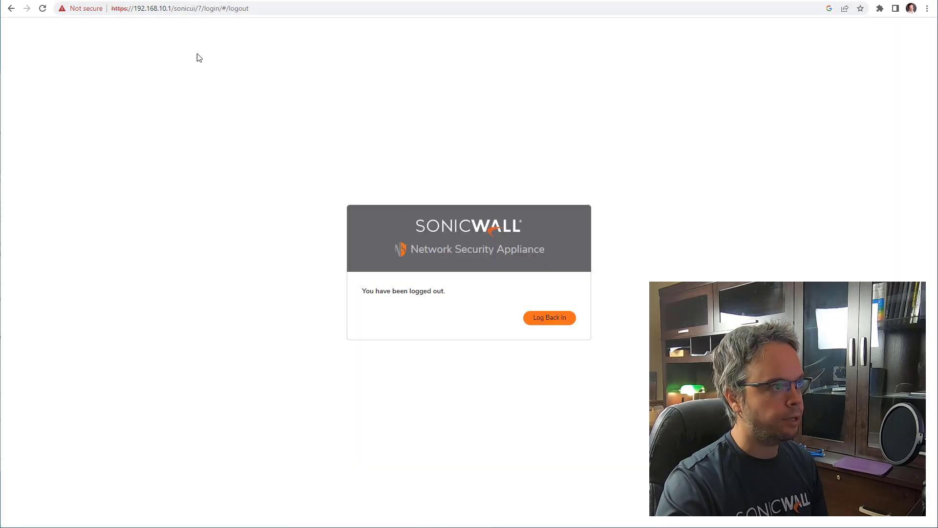
click(543, 322)
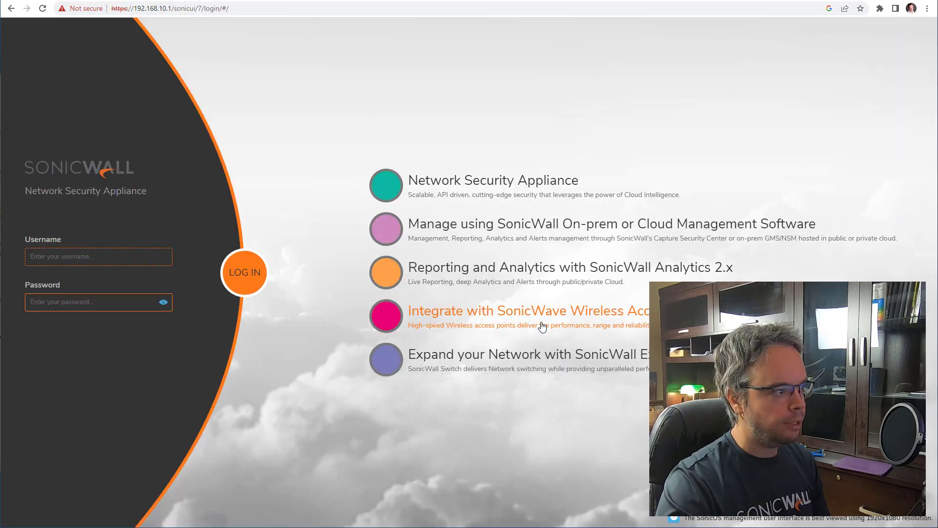
text(admin)
key(Tab)
text(****)
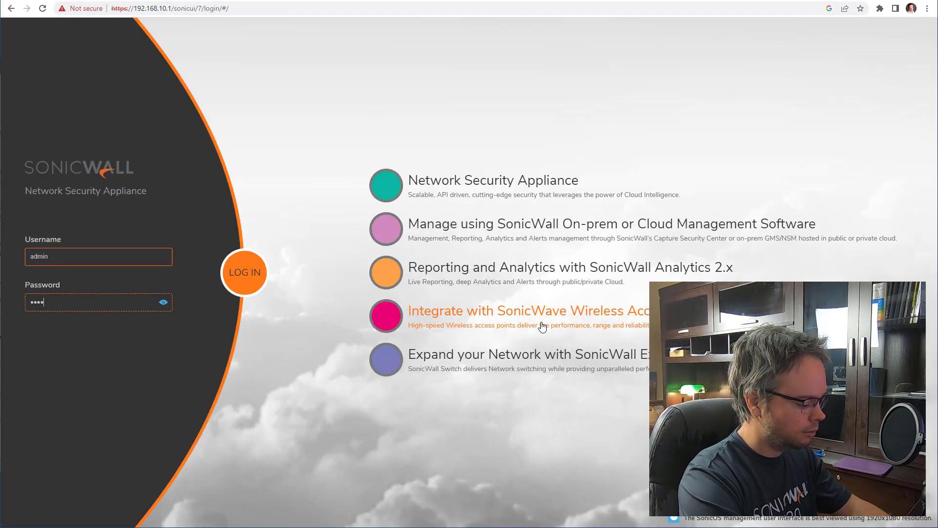
text(****)
key(Return)
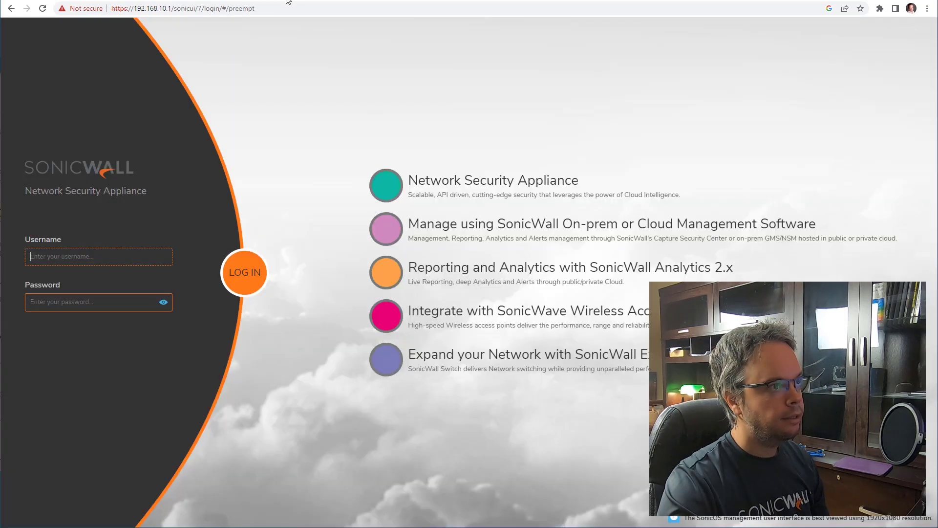
click(551, 319)
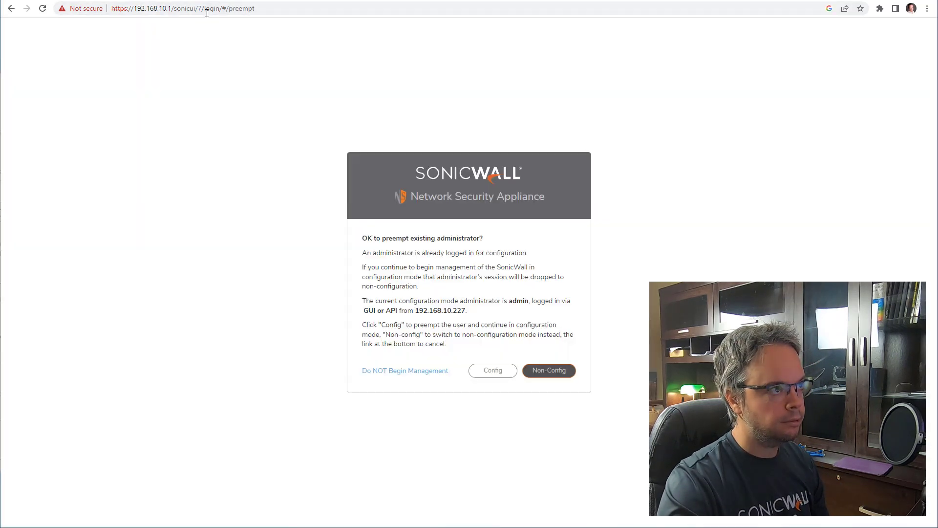
click(501, 371)
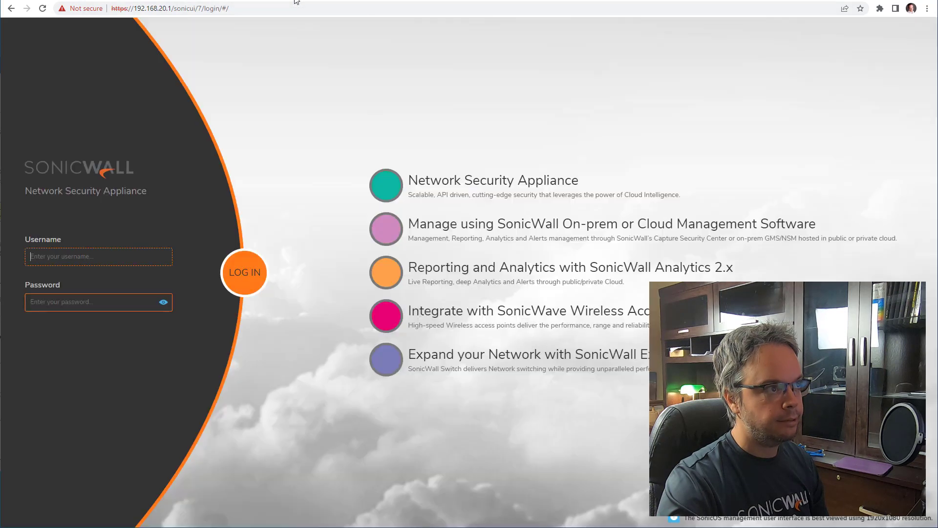
- Log in to the 192.168.20.1 firewall as admin and take over configuration mode
text(admin)
key(Tab)
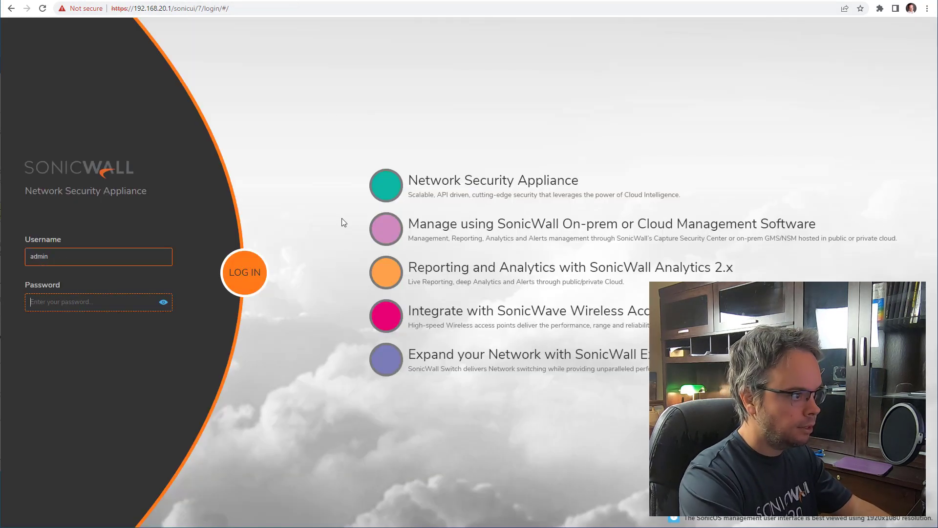
text(********)
key(Return)
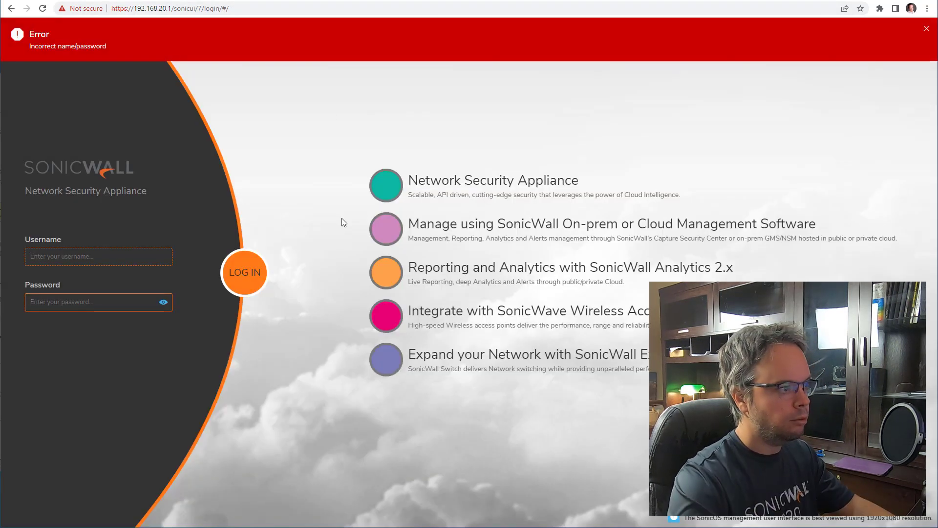
text(admin)
key(Tab)
text(****)
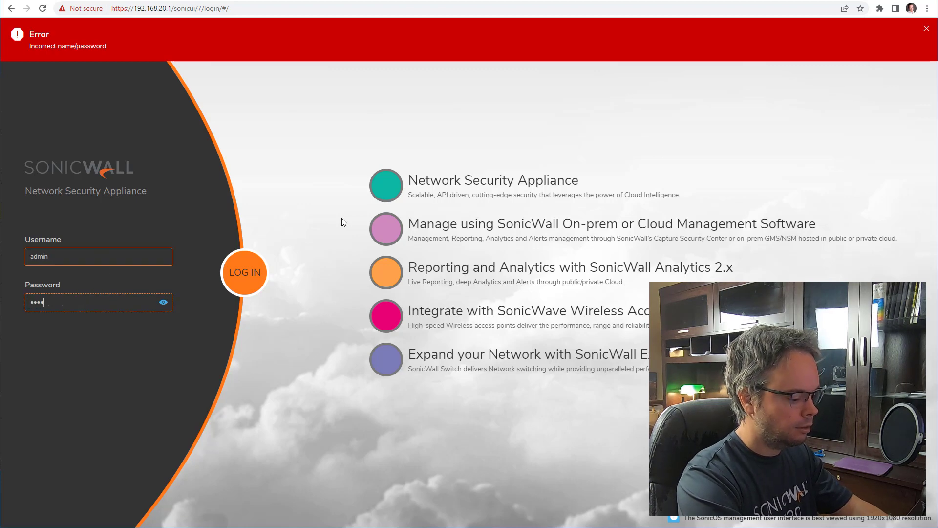
text(****)
key(Return)
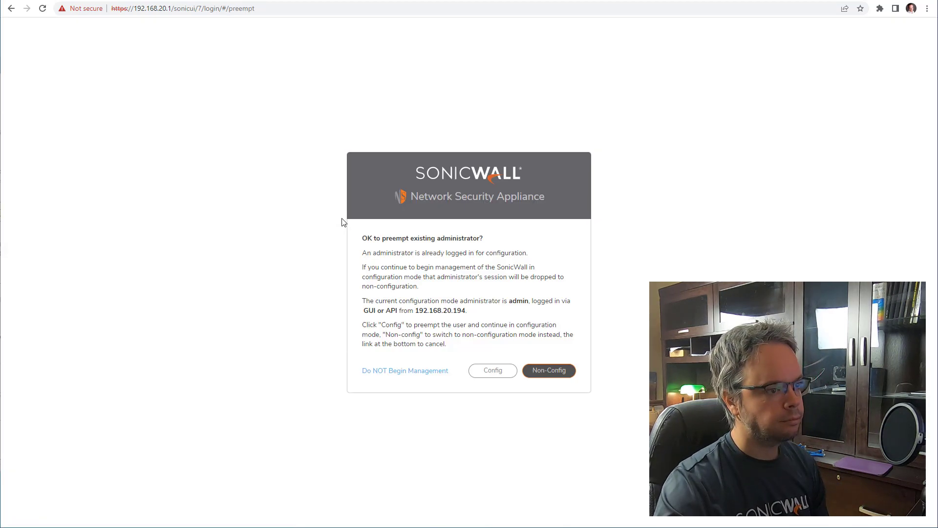
click(494, 374)
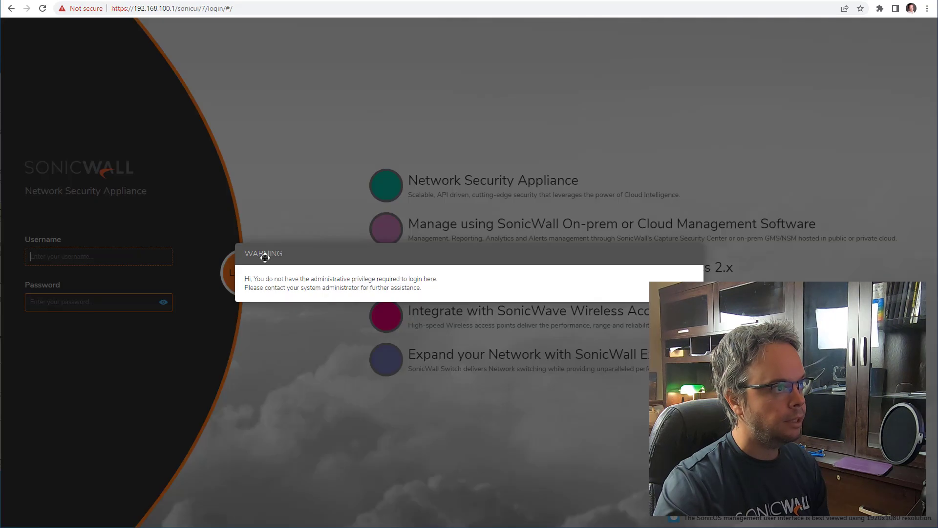
- Disconnect the NetExtender VPN and reload 192.168.100.1, which is now unreachable
key(alt+Tab)
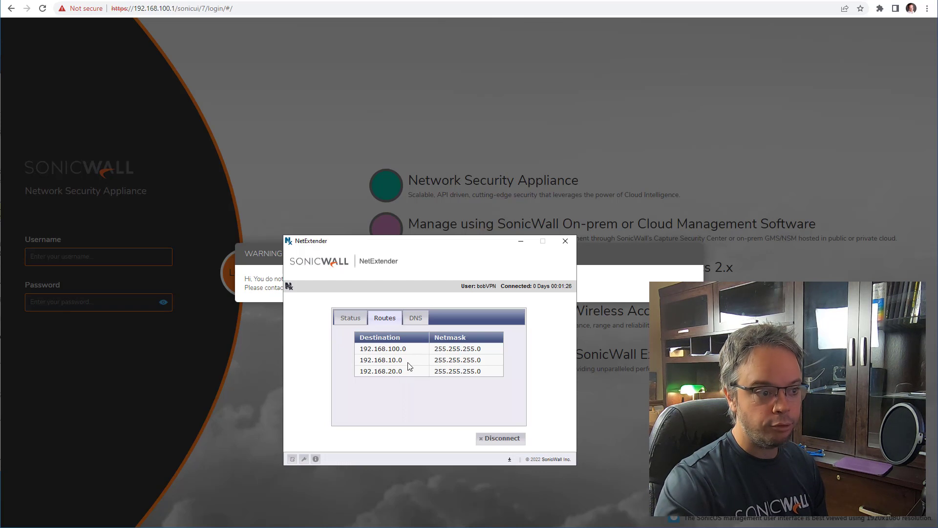
click(506, 439)
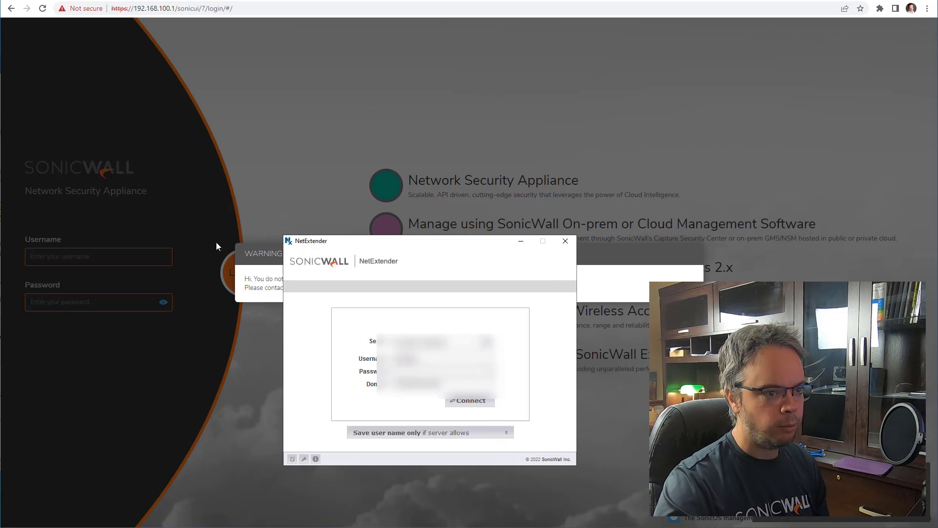
click(521, 241)
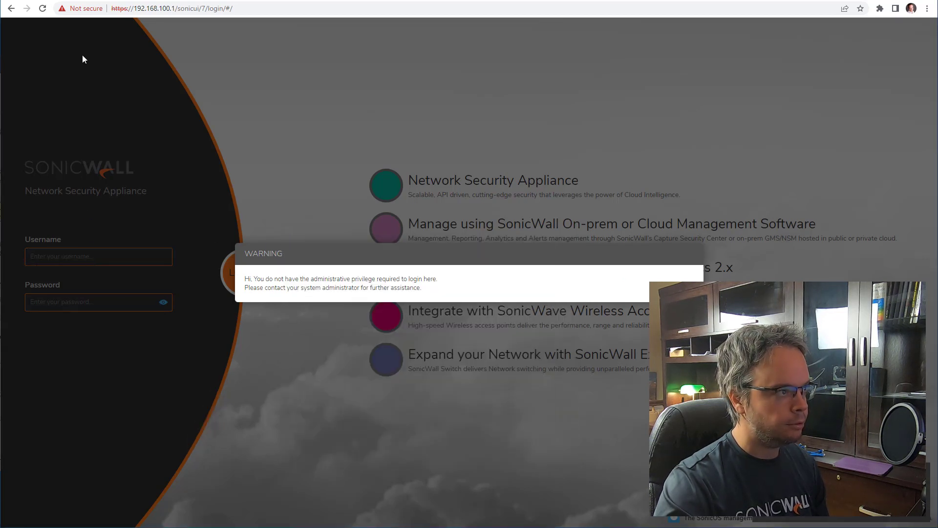
click(42, 8)
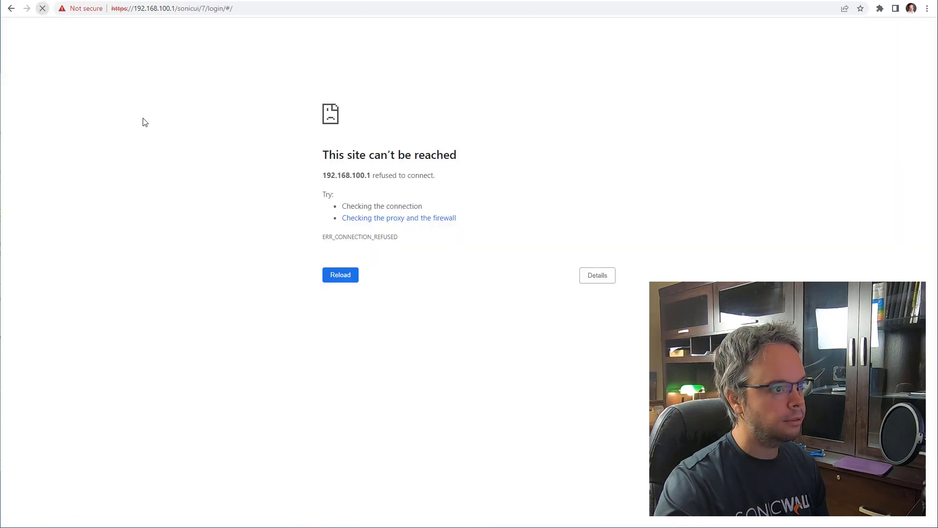
- Review the Default Device Profile's client routes: X0 Subnet, X0-TZ470 and X0-TZ670
click(326, 279)
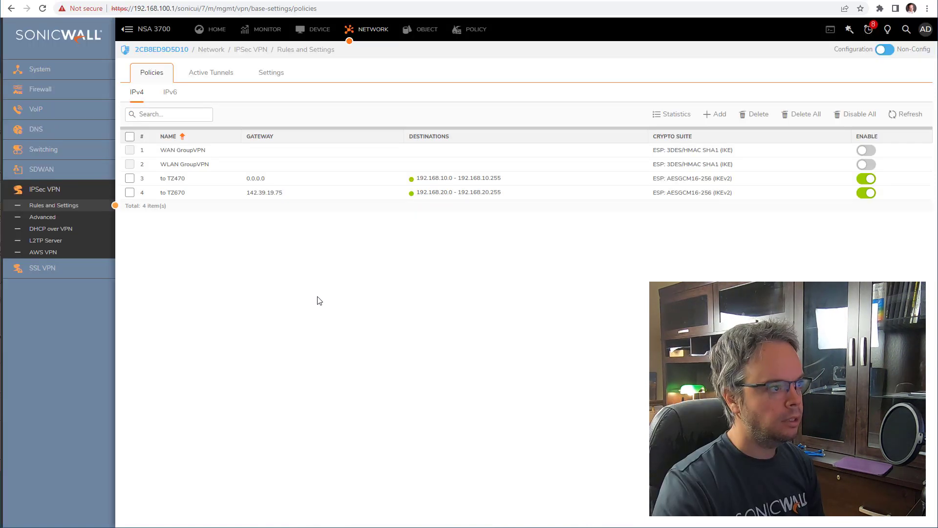
click(48, 273)
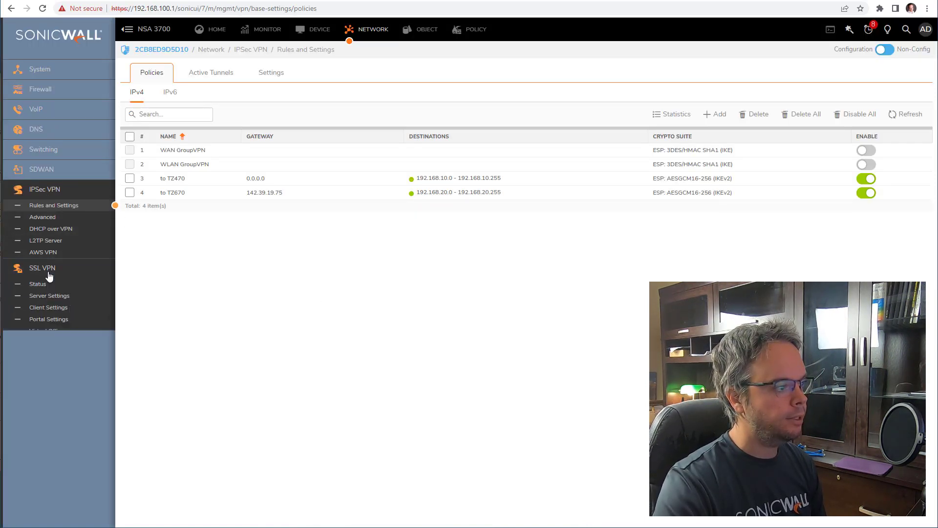
click(60, 308)
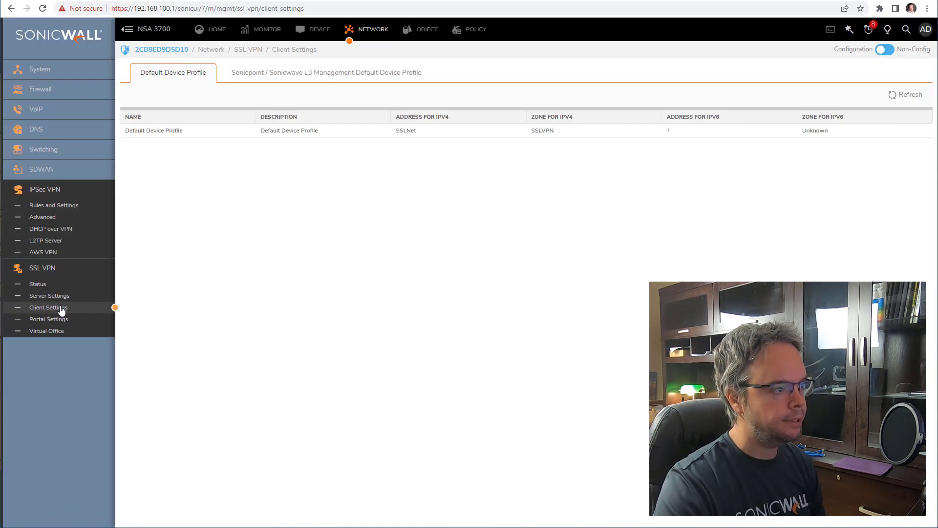
mouse_move(591, 132)
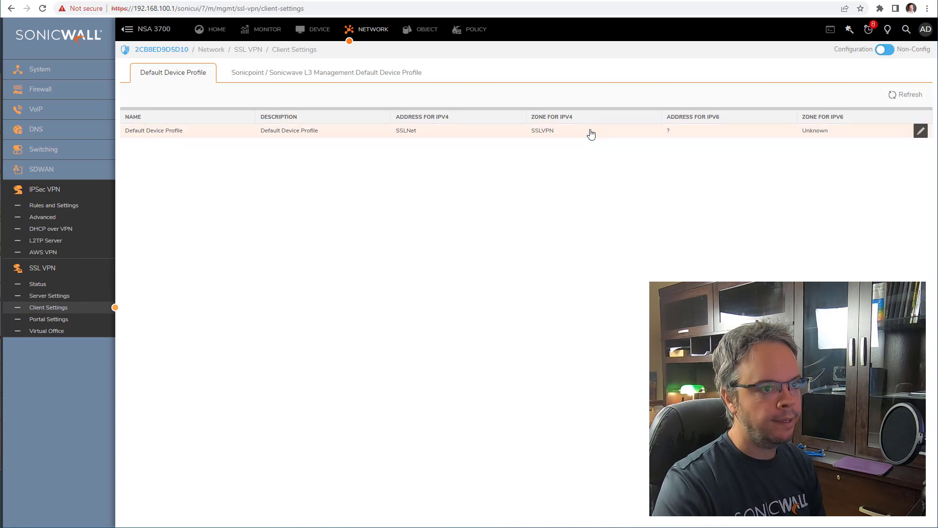
click(921, 135)
click(380, 223)
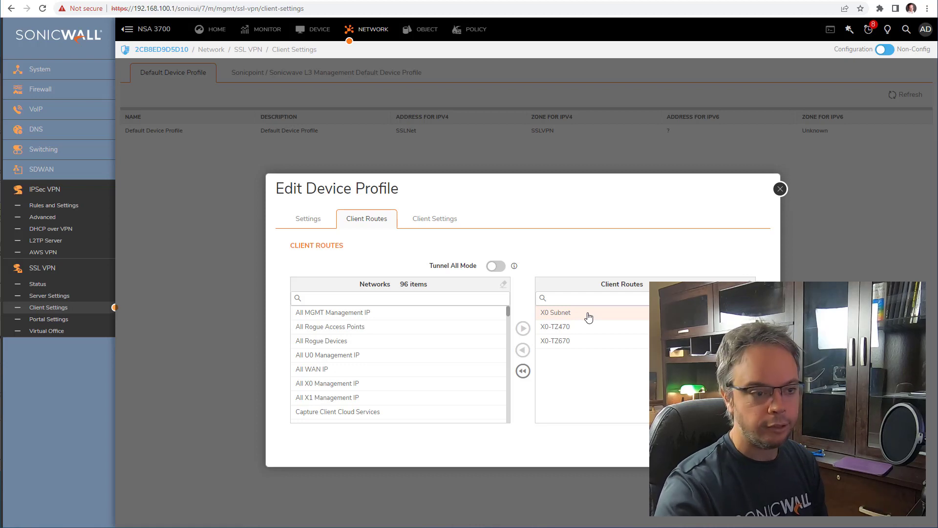
click(754, 447)
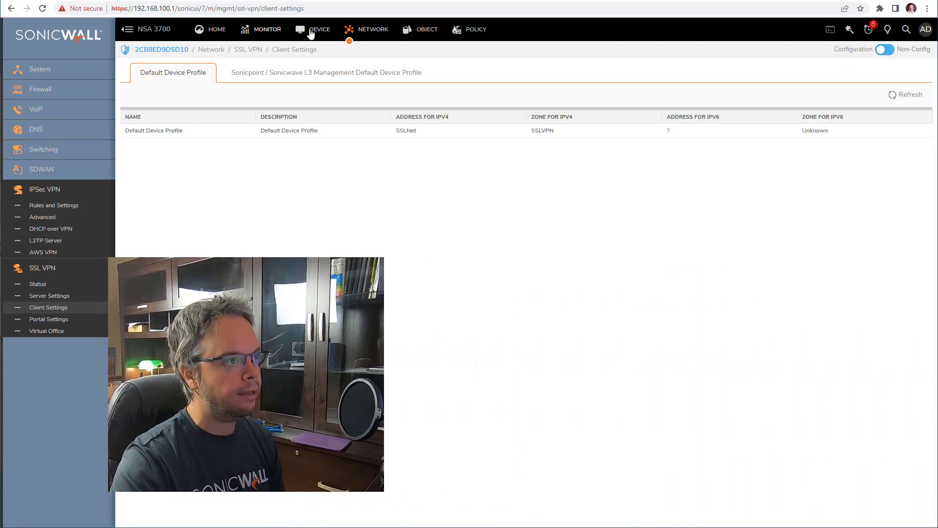
- Check the VPN user's VPN Access networks without changes, then list the IPsec VPN policies
click(312, 30)
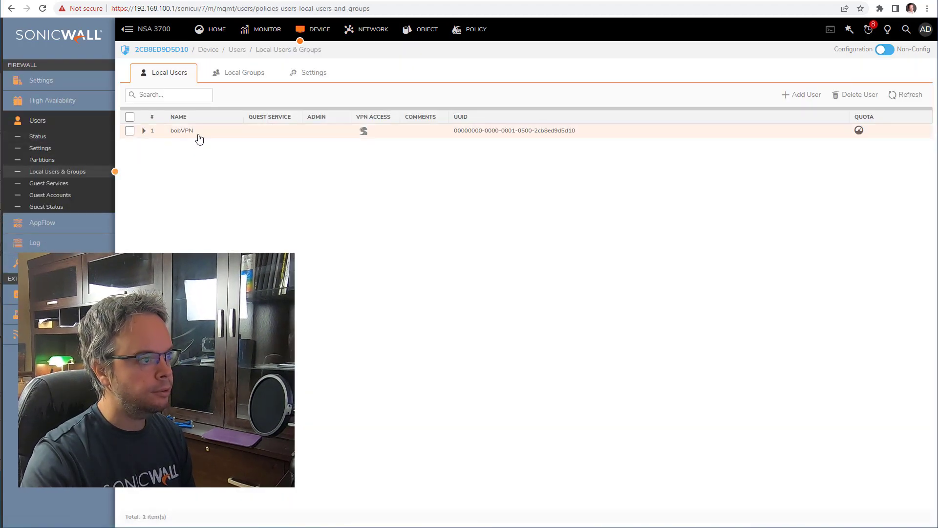
click(227, 132)
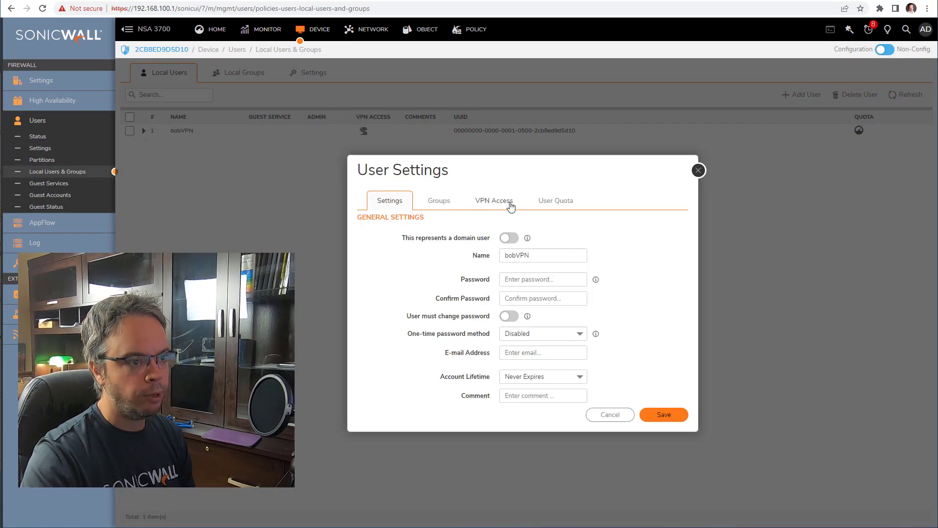
click(511, 206)
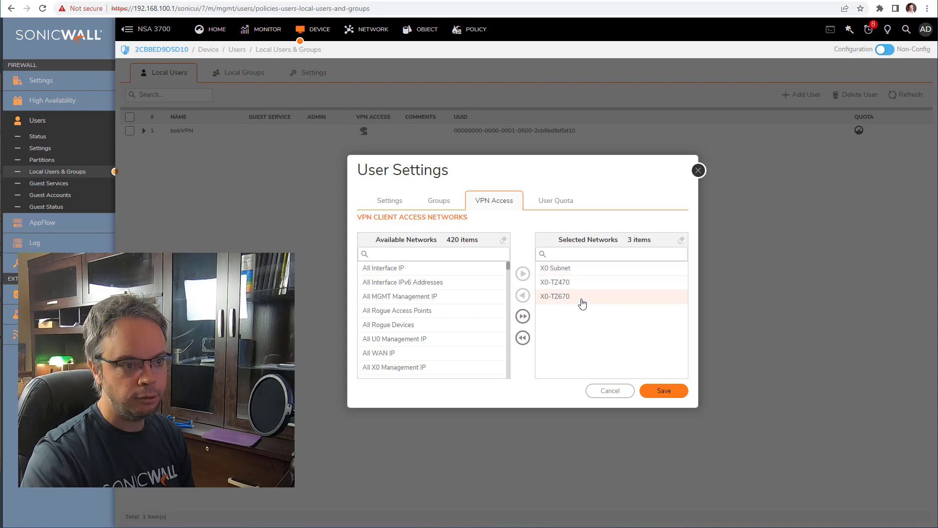
click(610, 391)
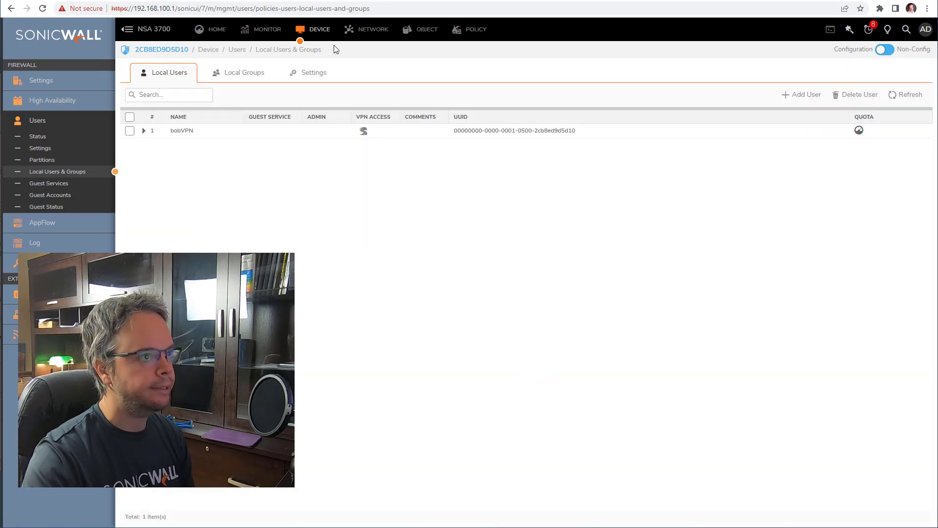
click(359, 34)
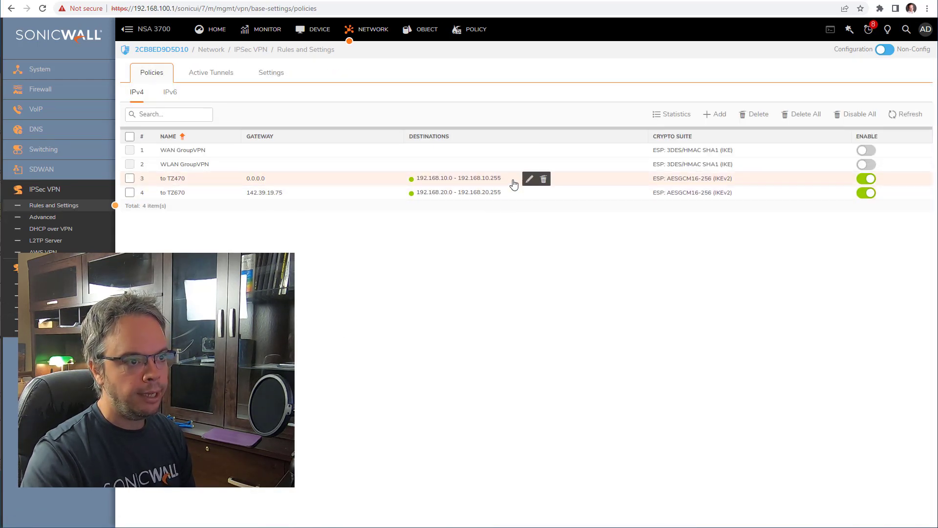
mouse_move(448, 184)
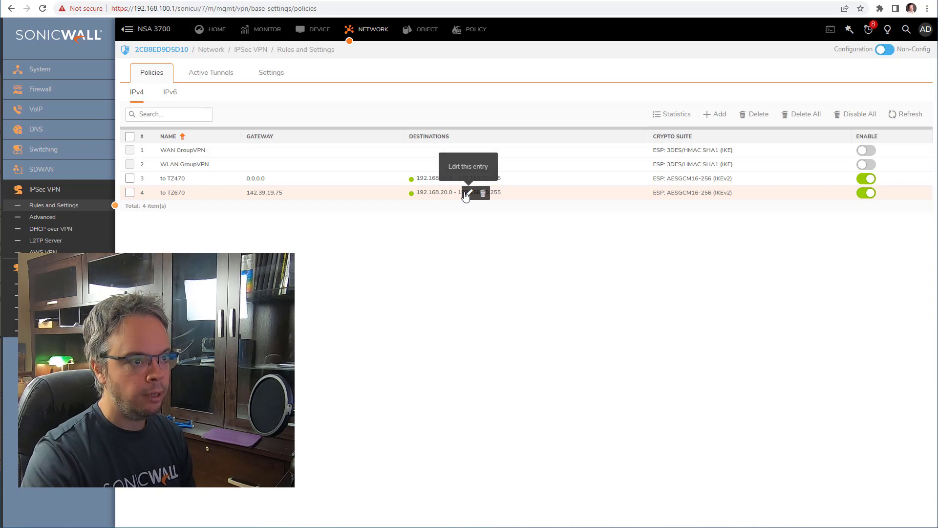
click(468, 193)
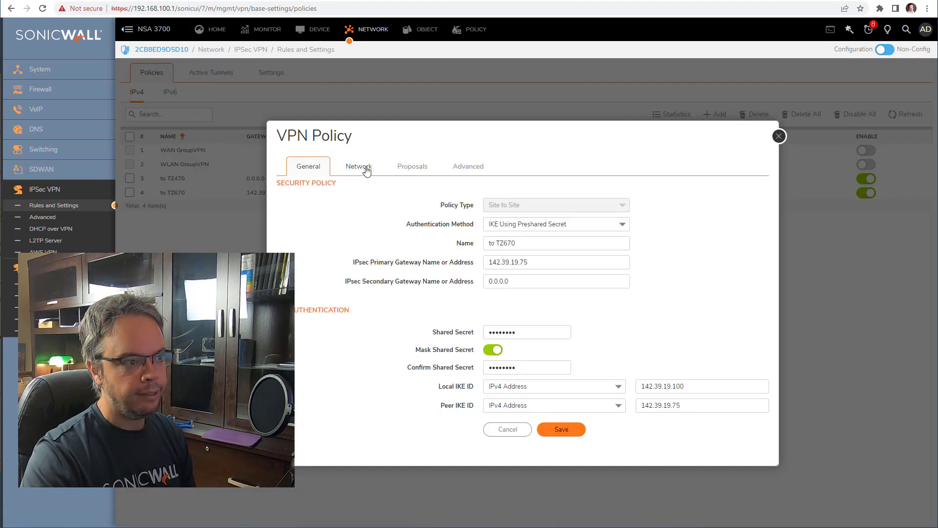
click(366, 168)
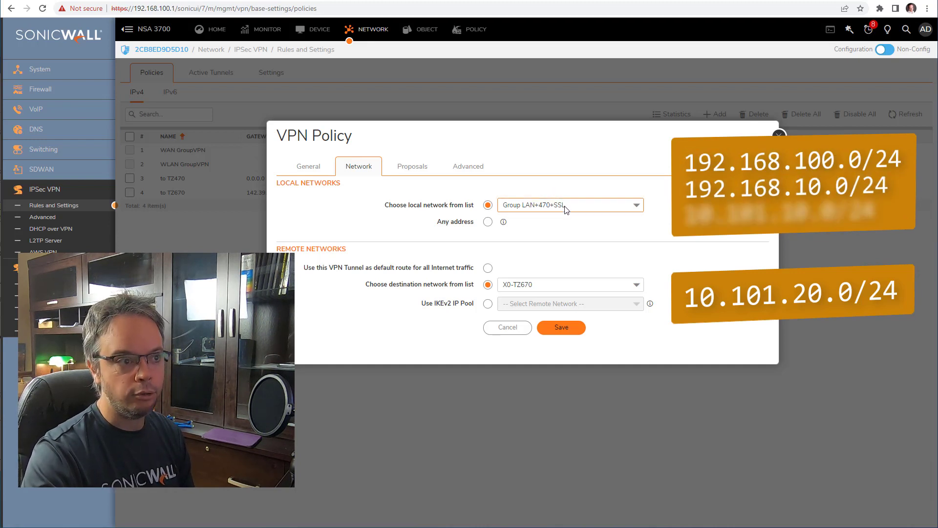
click(519, 334)
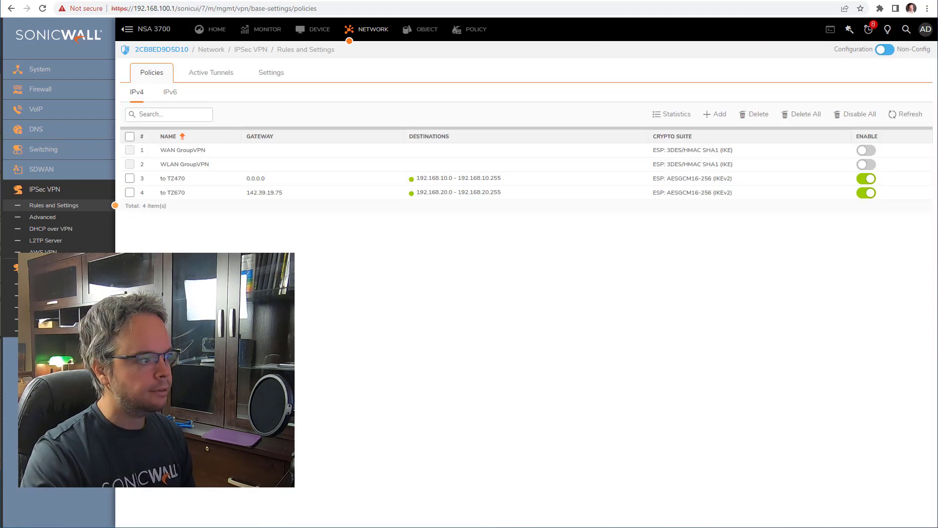
- Expand Group LAN+670+SSL and Group LAN+470+SSL in the Address Groups list to see members
click(418, 30)
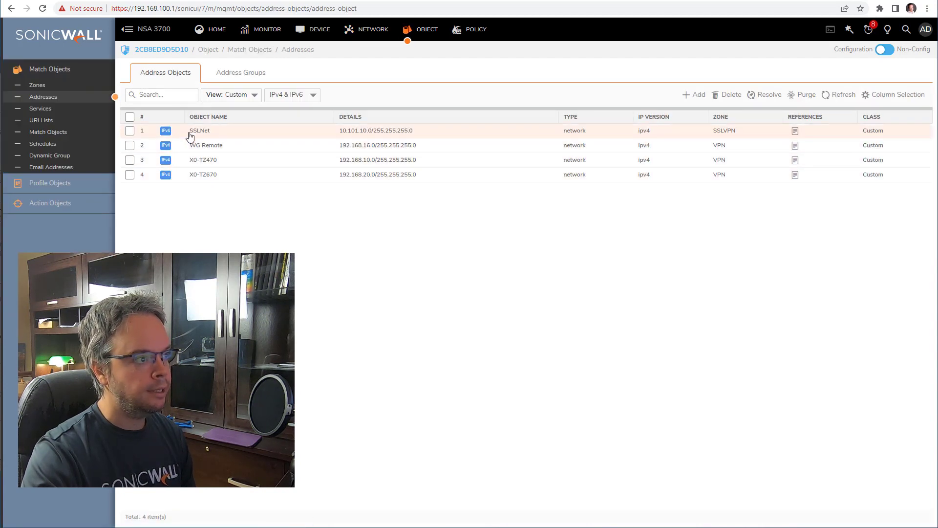
click(222, 76)
click(144, 145)
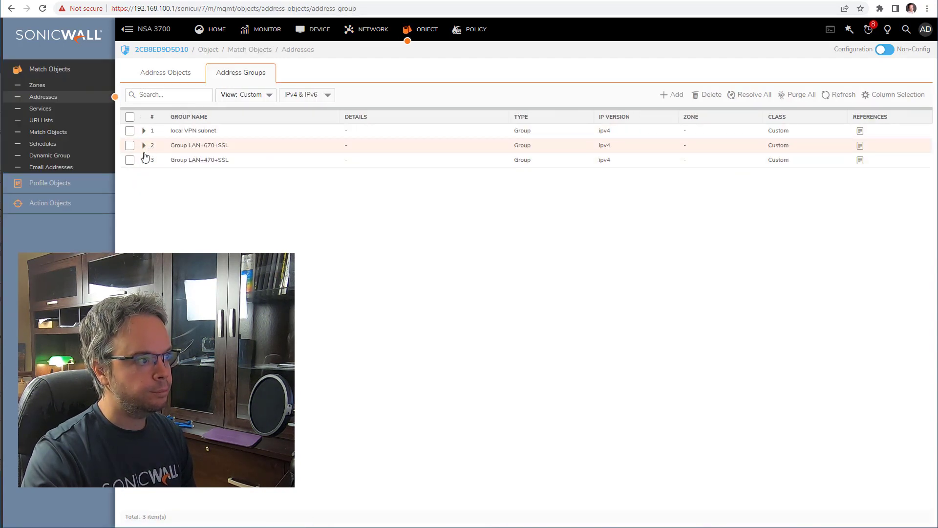
click(144, 160)
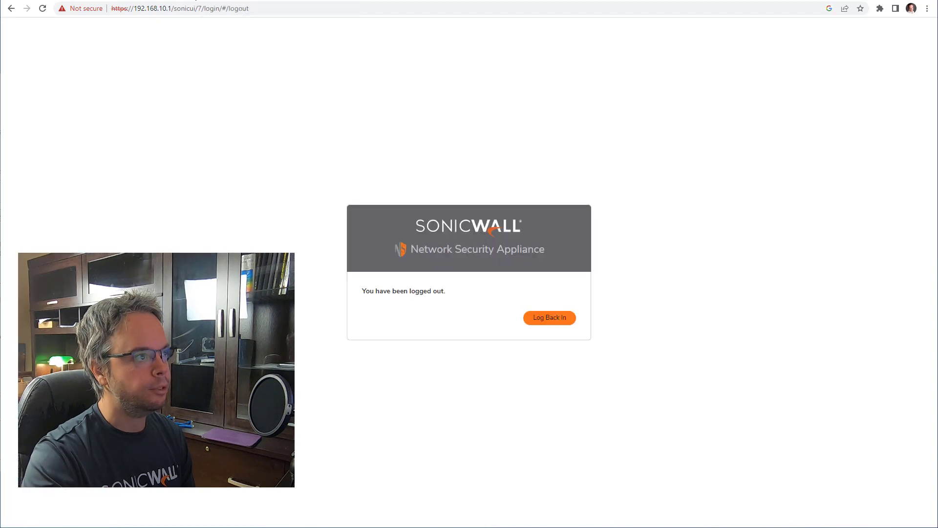
- Log back in to the TZ 470W as administrator and take over configuration mode
click(549, 318)
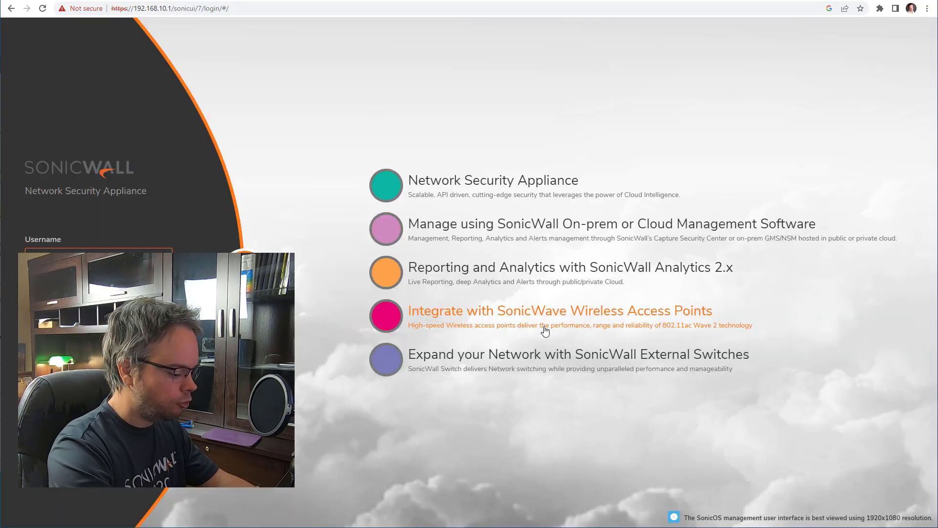
key(Return)
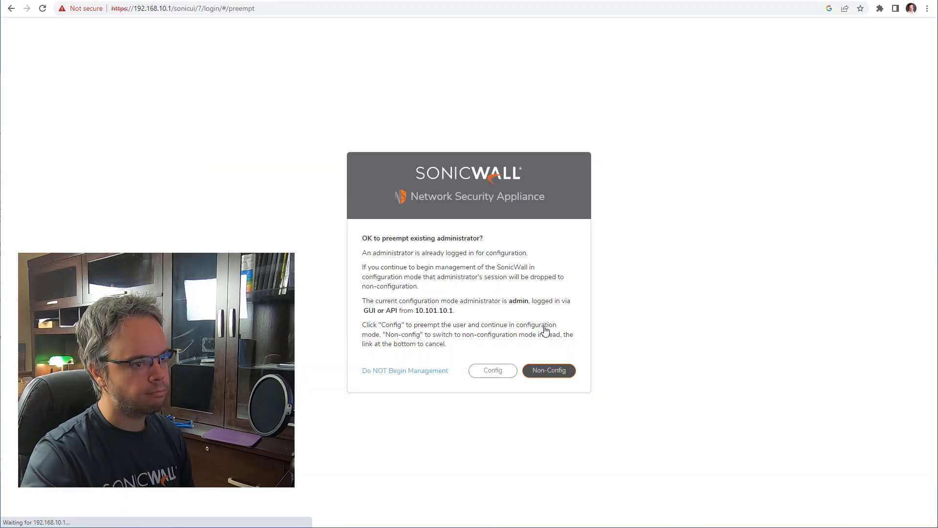
click(503, 374)
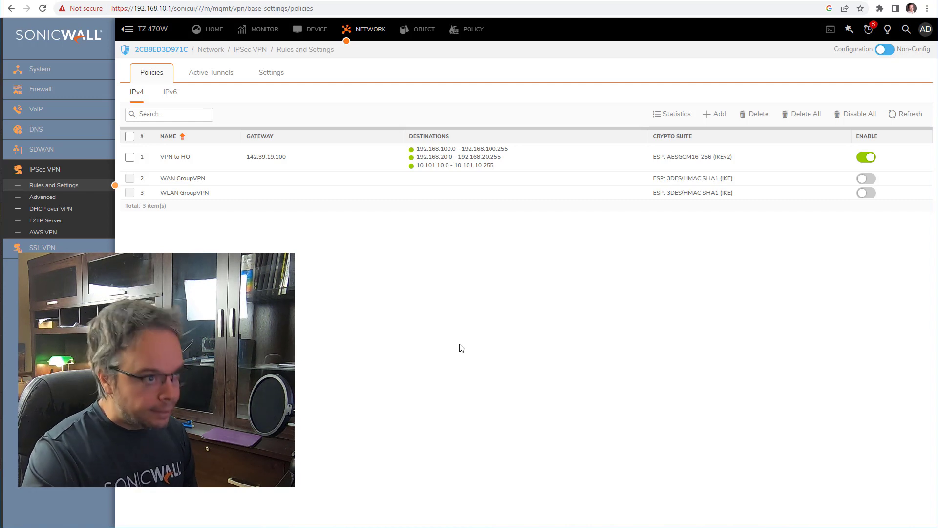
- Show the NSA 3700's IPsec policies list with to TZ470 and to TZ670 enabled
click(75, 0)
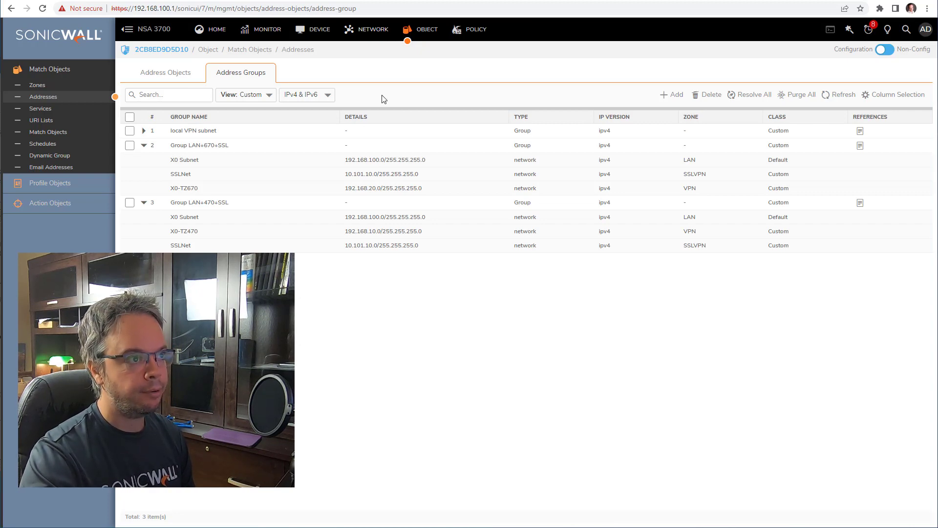
click(373, 30)
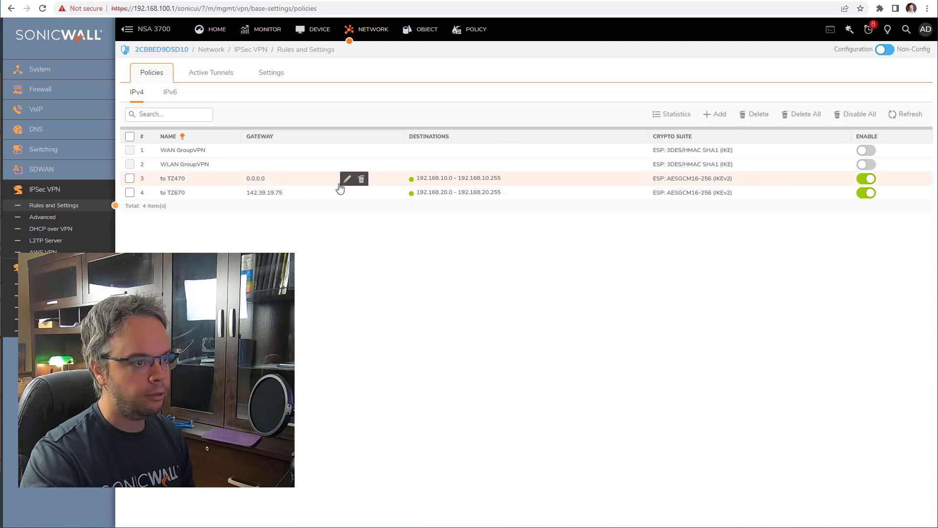
- In the 'to TZ470' policy's Advanced settings, switch automatic access rule suppression on, then back off
click(345, 181)
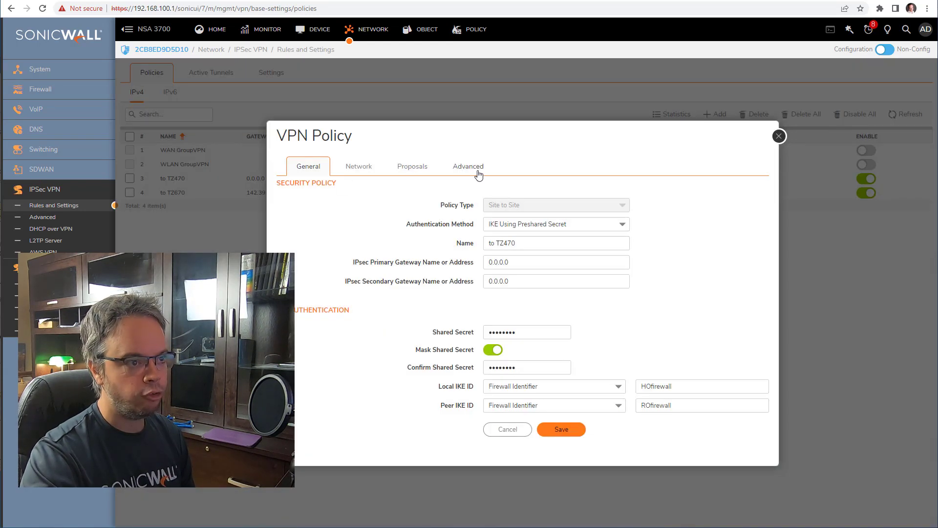
click(478, 173)
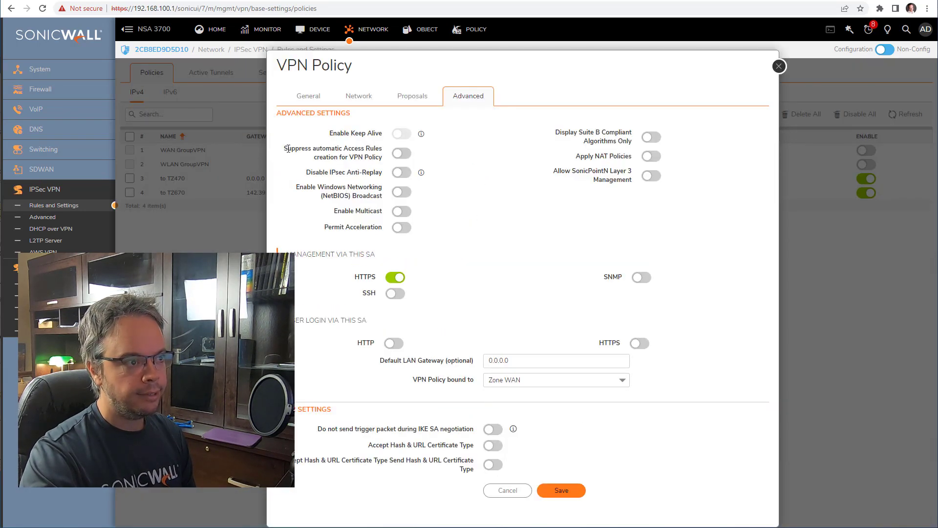
drag(288, 149, 380, 157)
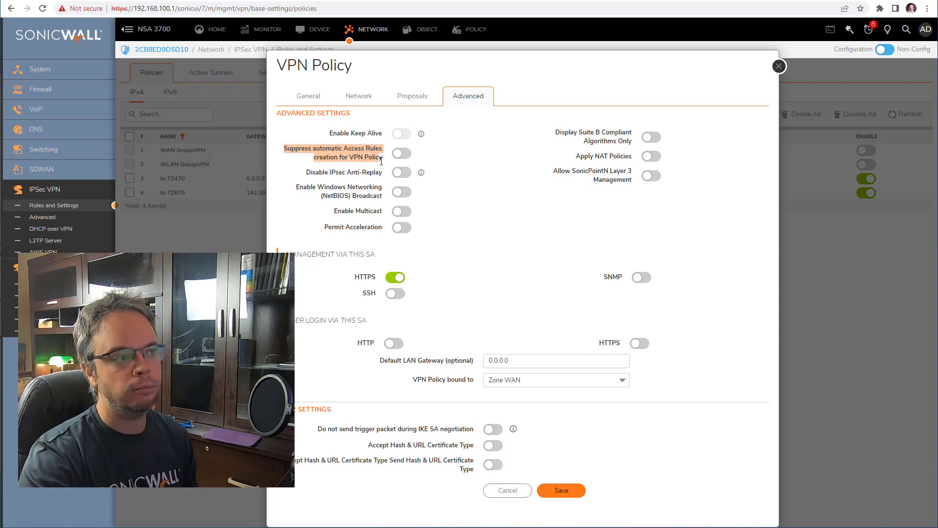
click(402, 154)
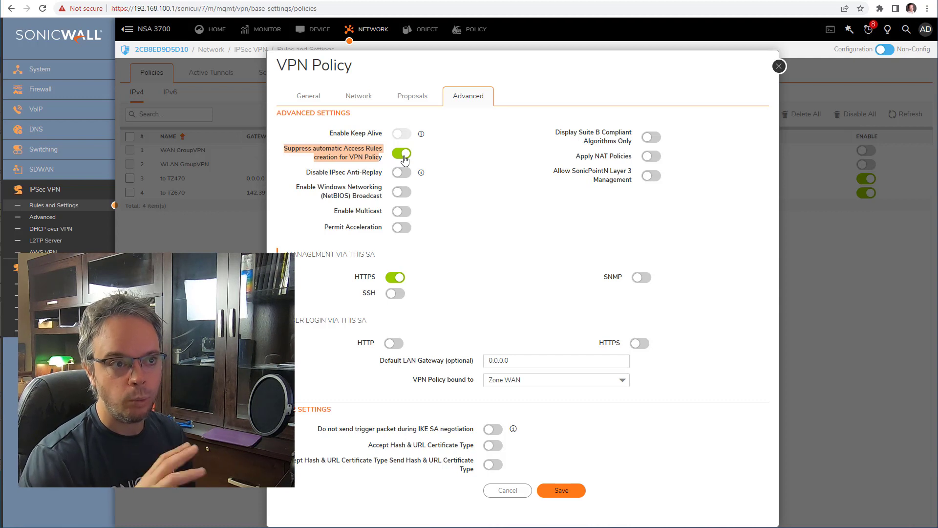
click(403, 157)
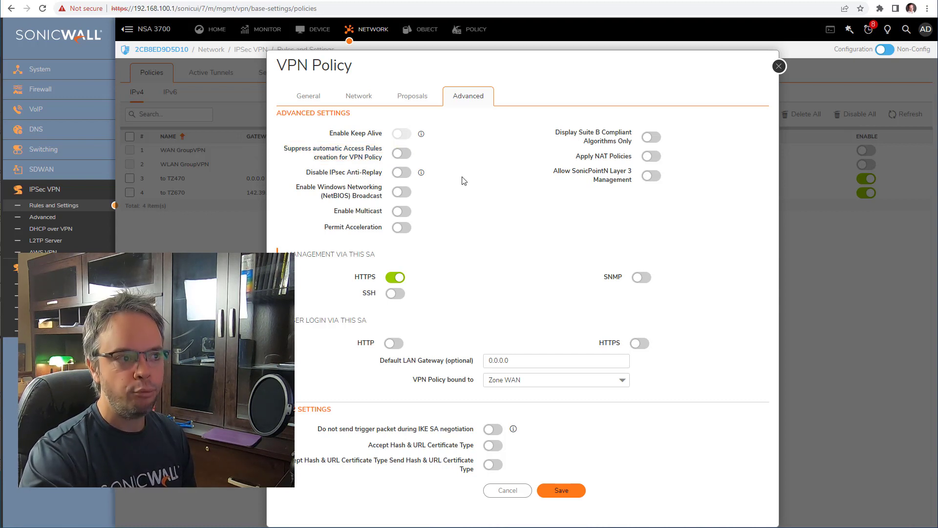